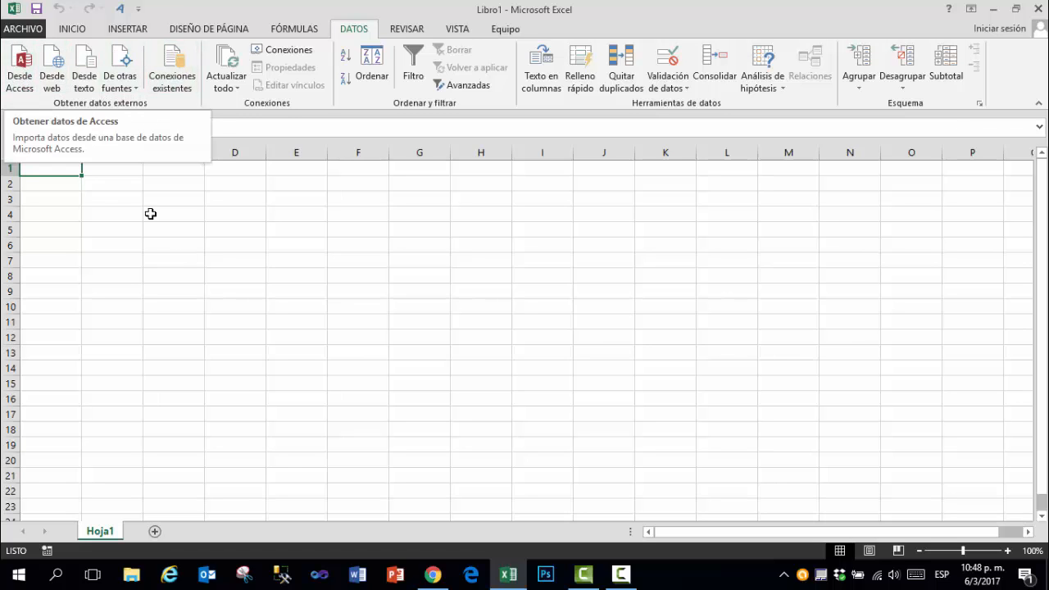
# - Switch to Access and create a blank desktop database named bdejemplo
pyautogui.press('super')
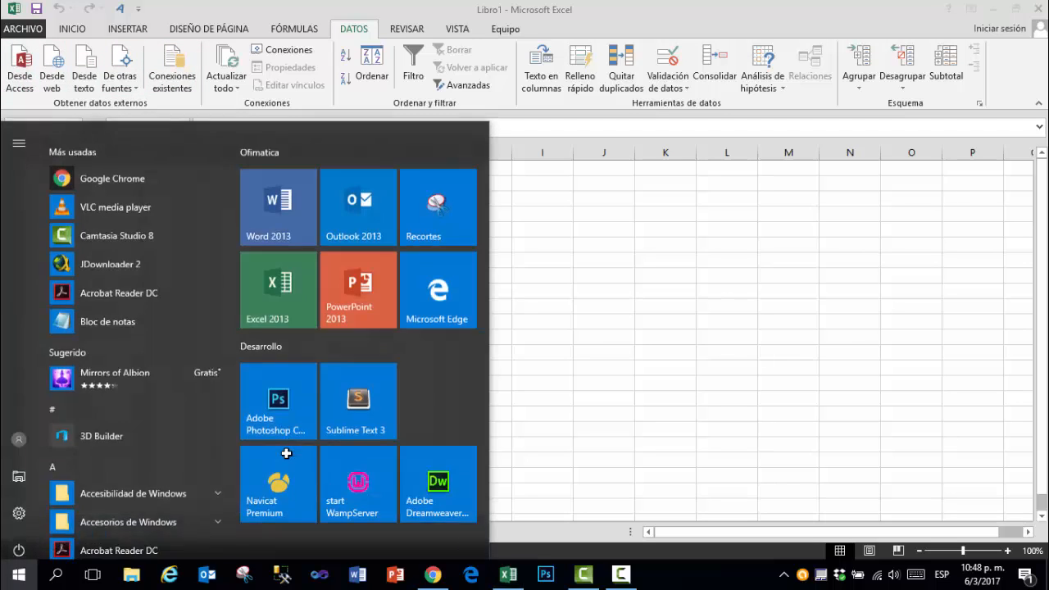
pyautogui.write('acc')
pyautogui.press('Return')
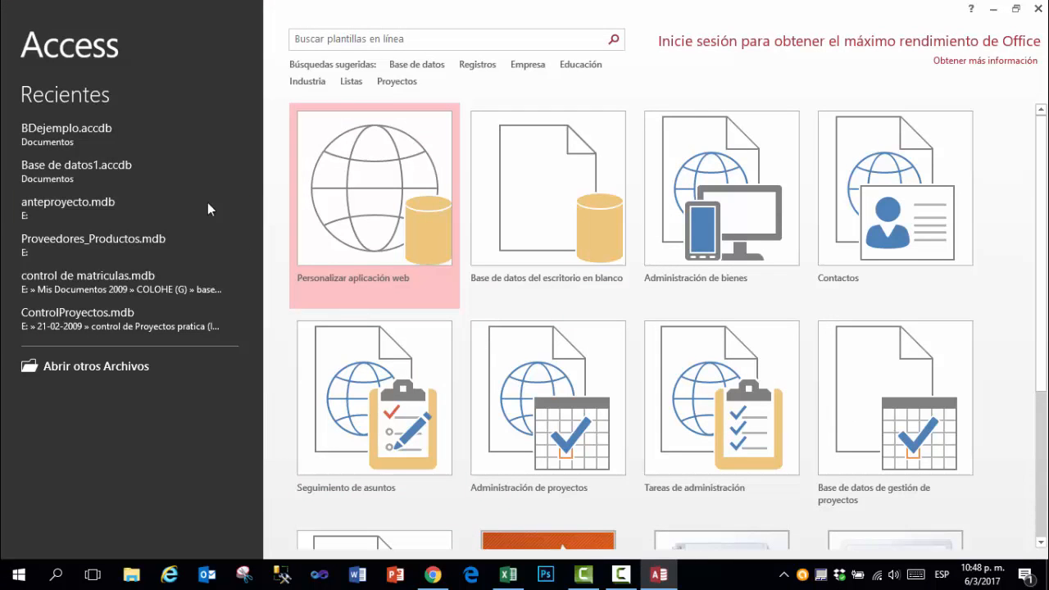
pyautogui.click(577, 221)
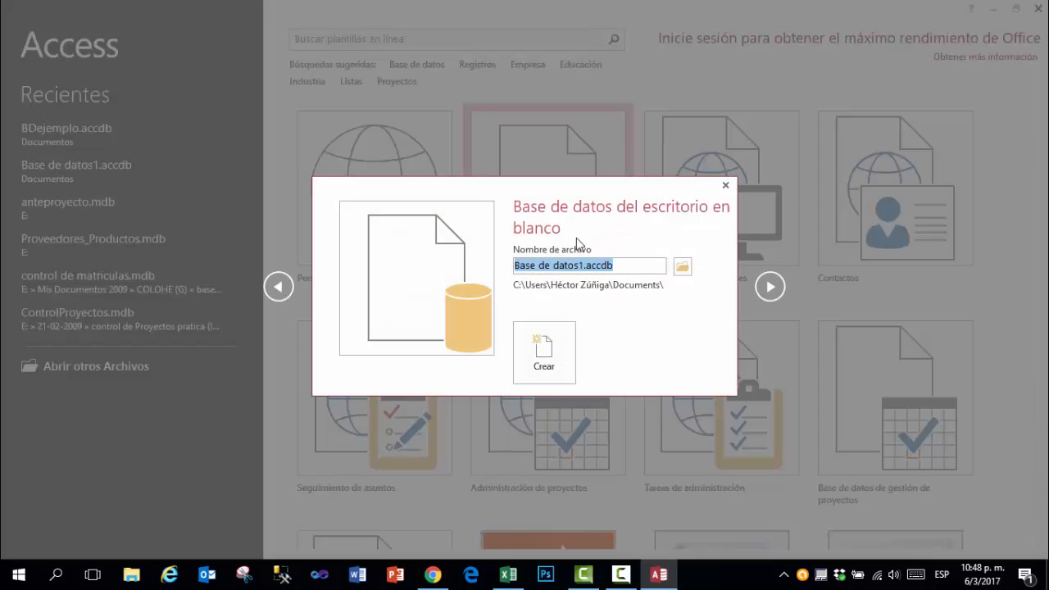
pyautogui.write('b')
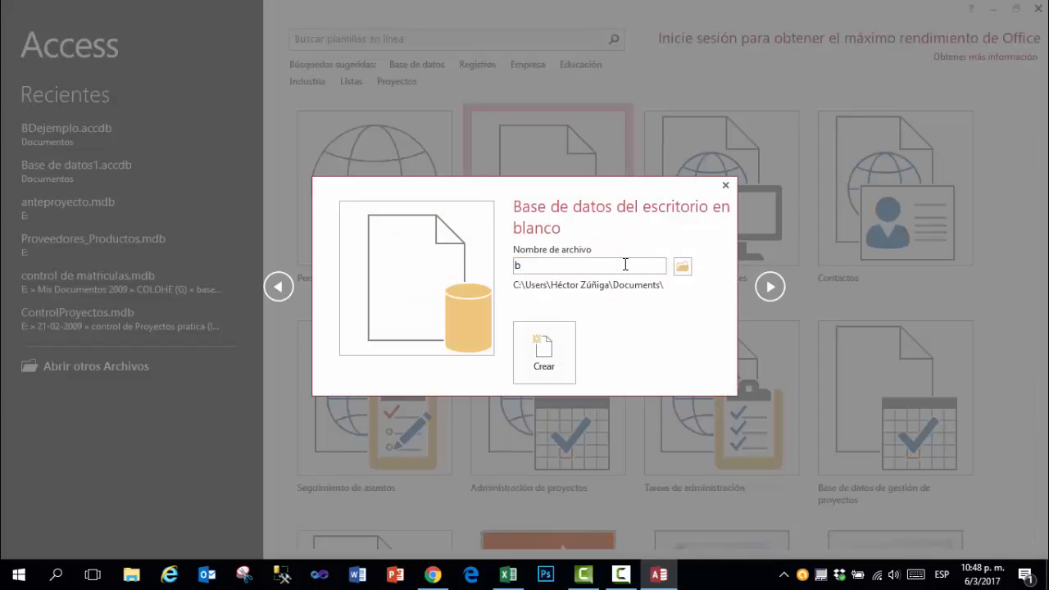
pyautogui.write('dejemplo')
pyautogui.click(545, 355)
pyautogui.click(511, 337)
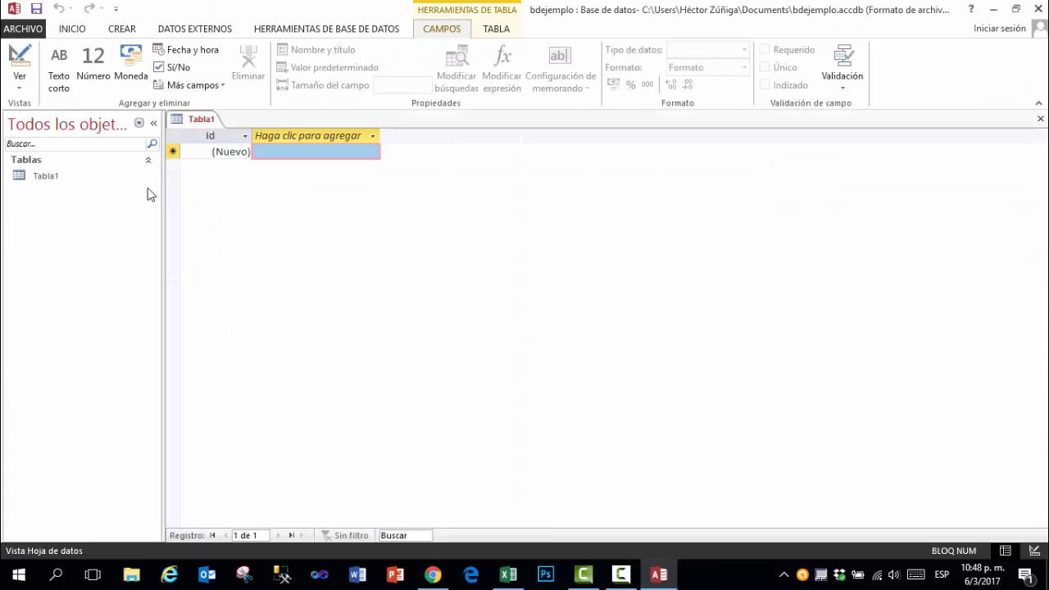
# - Open Tabla1 in Design view, saving the table as tbl_encuesta_elecciones, and select its Id field
pyautogui.click(66, 178)
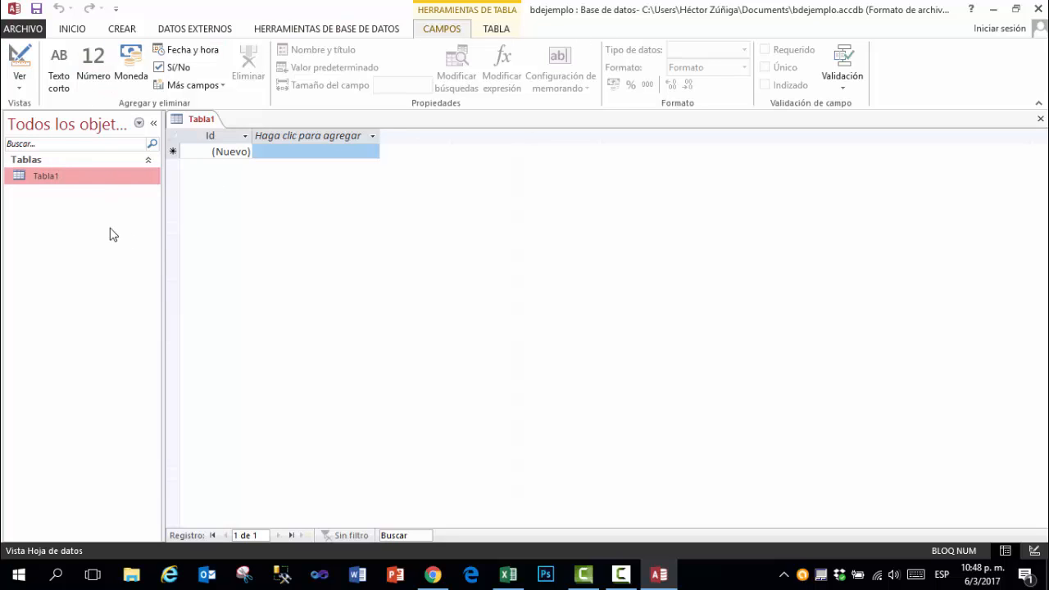
pyautogui.rightClick(59, 180)
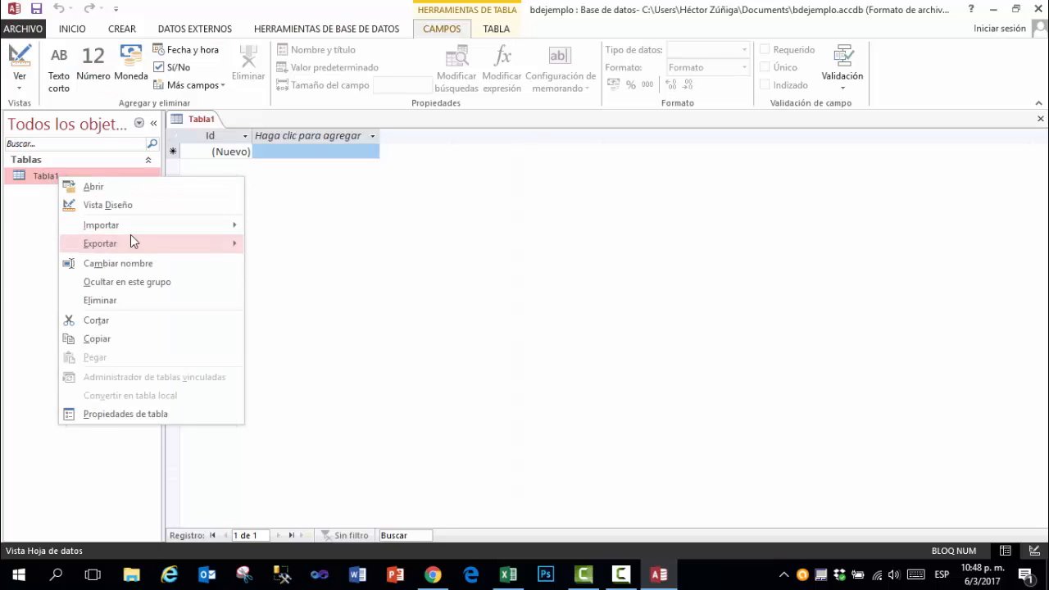
pyautogui.click(128, 209)
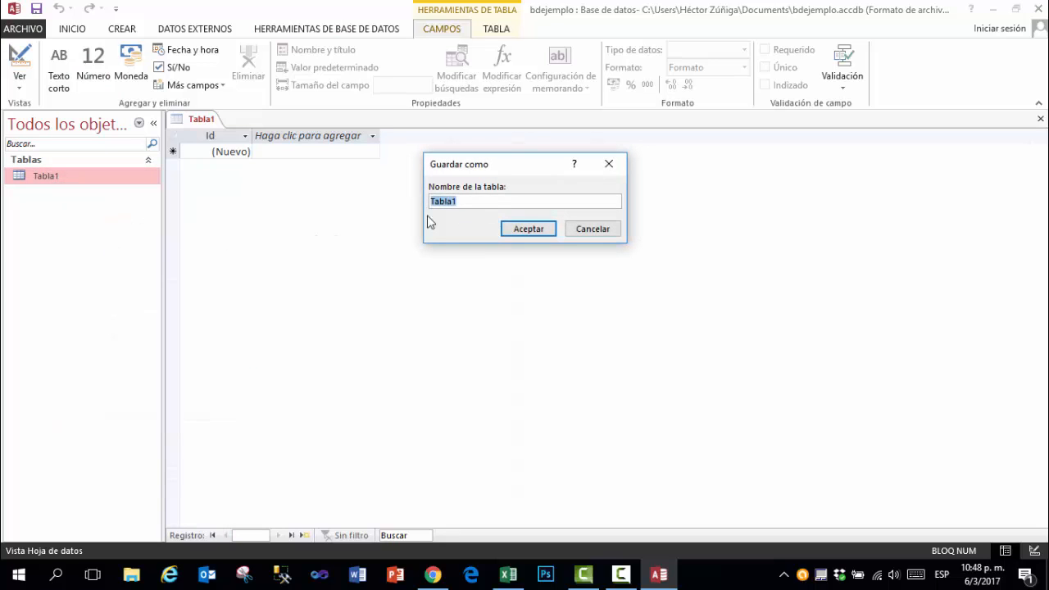
pyautogui.write('t')
pyautogui.write('bl_encues')
pyautogui.write('ta_afecciones')
pyautogui.click(537, 230)
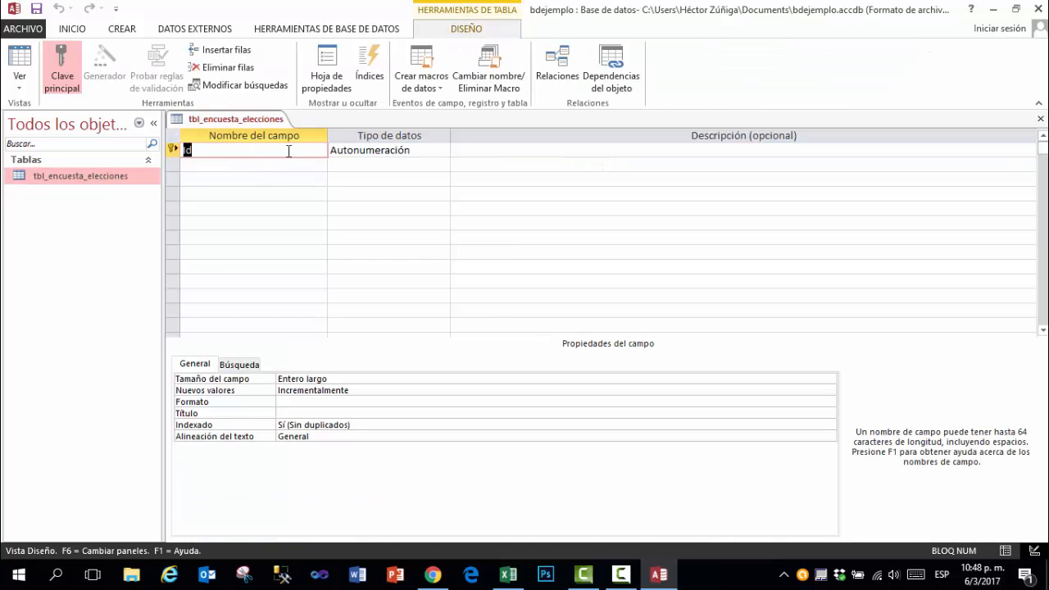
pyautogui.click(227, 150)
pyautogui.click(173, 149)
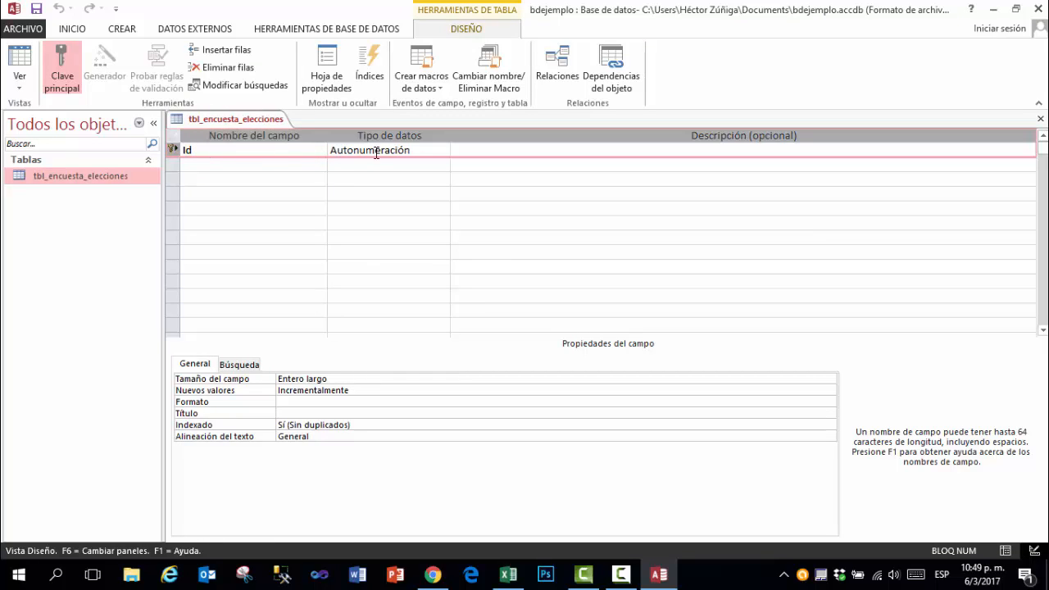
# - Add a field named partido with the Texto corto data type below the Id field
pyautogui.click(306, 166)
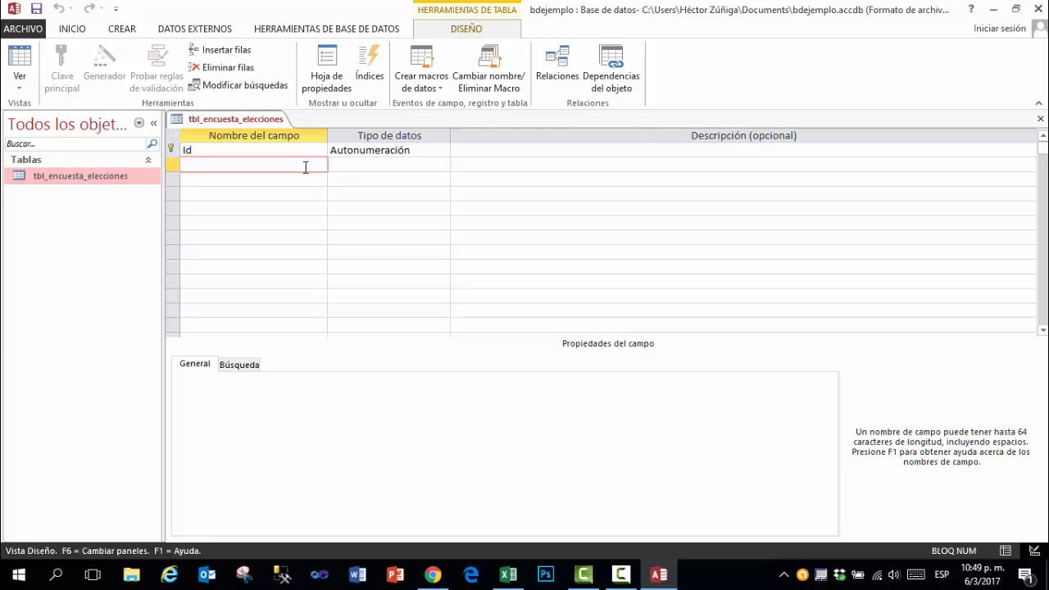
pyautogui.write('partido')
pyautogui.press('Tab')
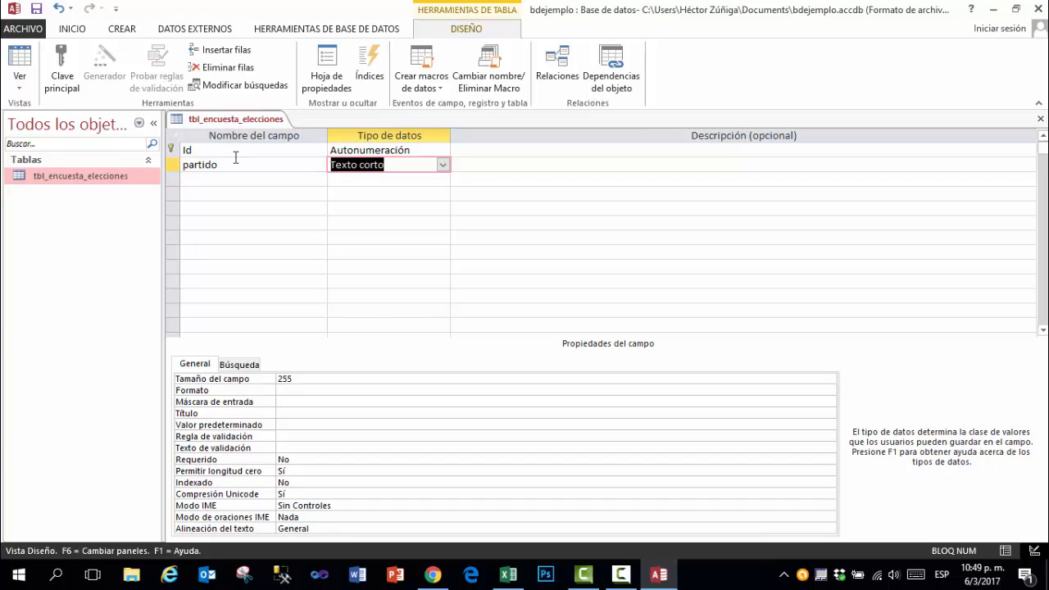
pyautogui.click(442, 165)
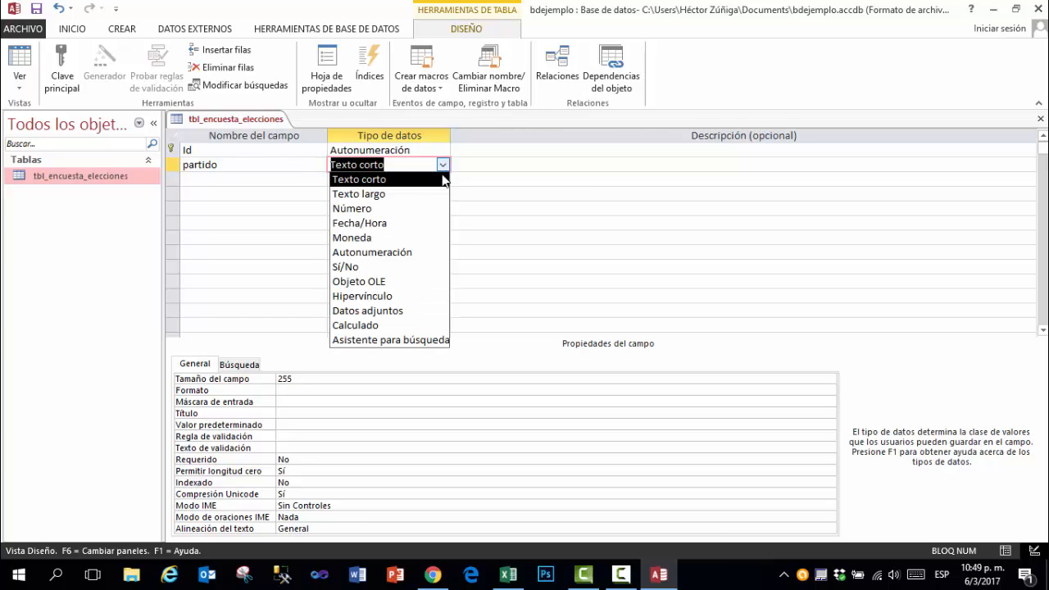
pyautogui.click(382, 179)
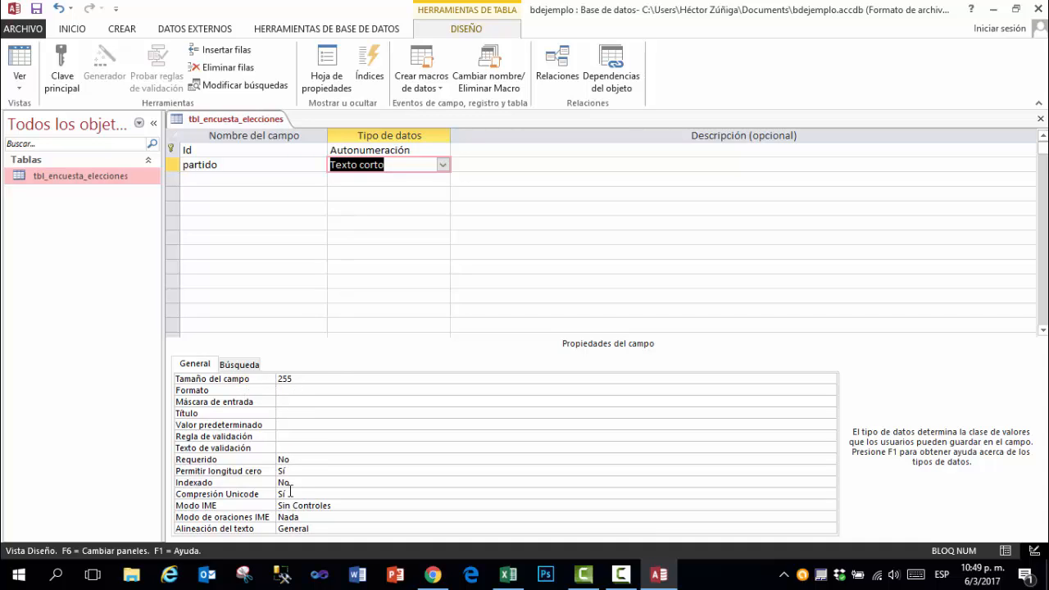
# - Add a field named estadistica with the Número data type below partido
pyautogui.click(223, 178)
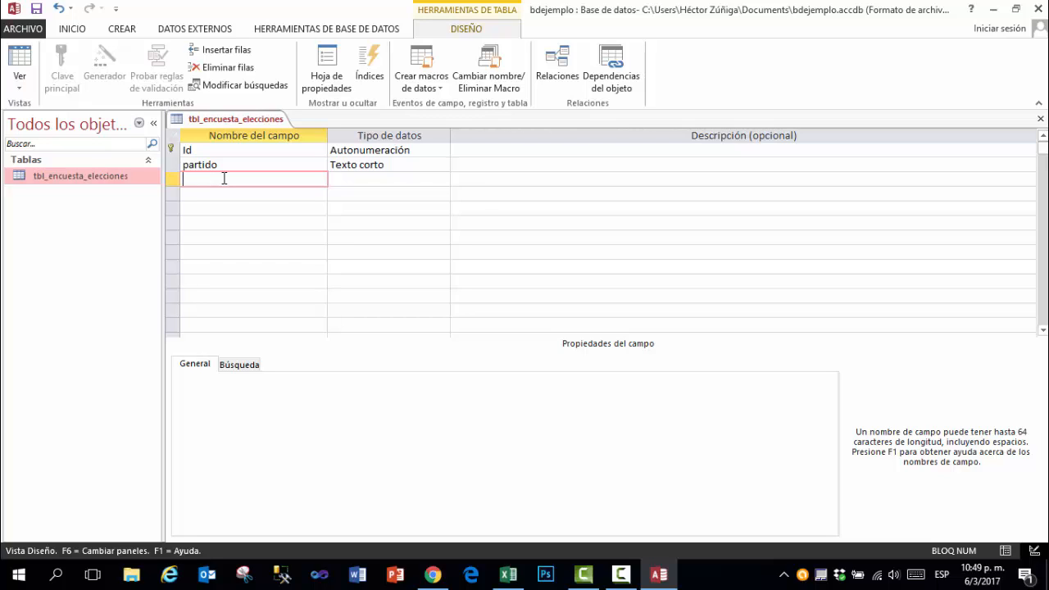
pyautogui.click(222, 164)
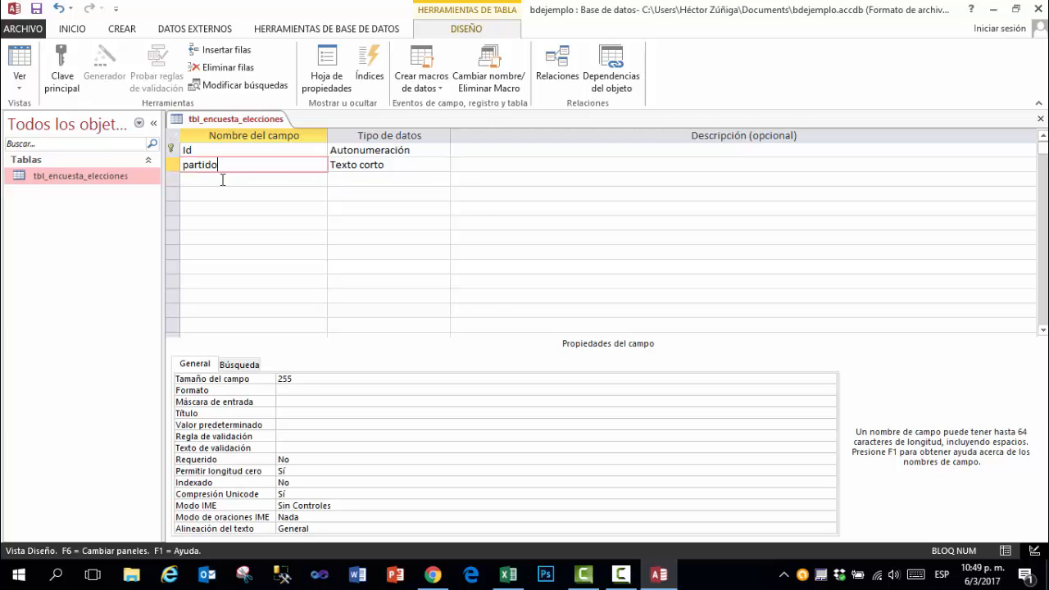
pyautogui.click(221, 179)
pyautogui.write('e')
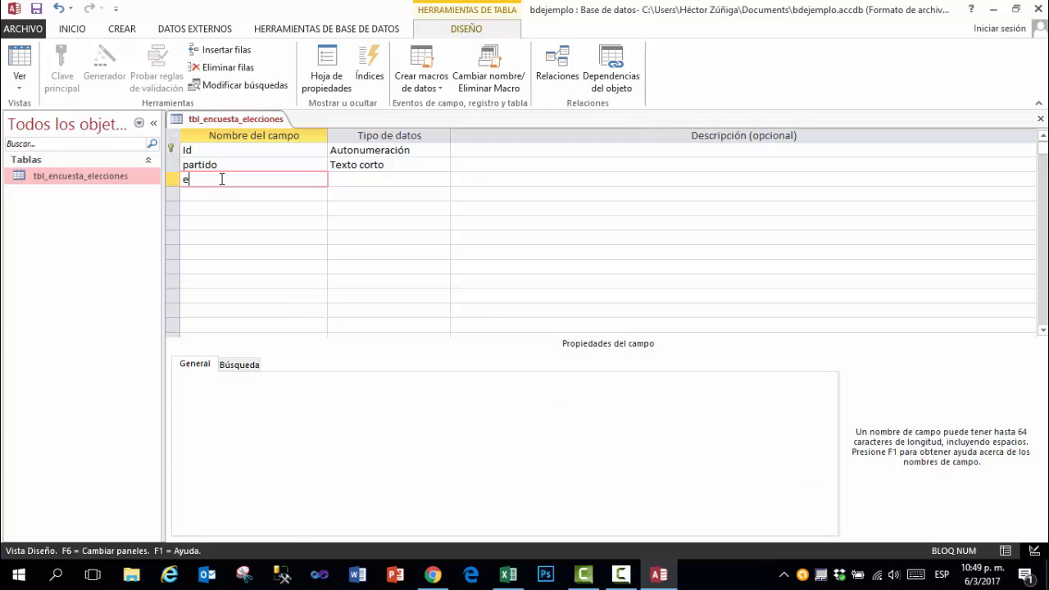
pyautogui.write('stadistica')
pyautogui.press('Tab')
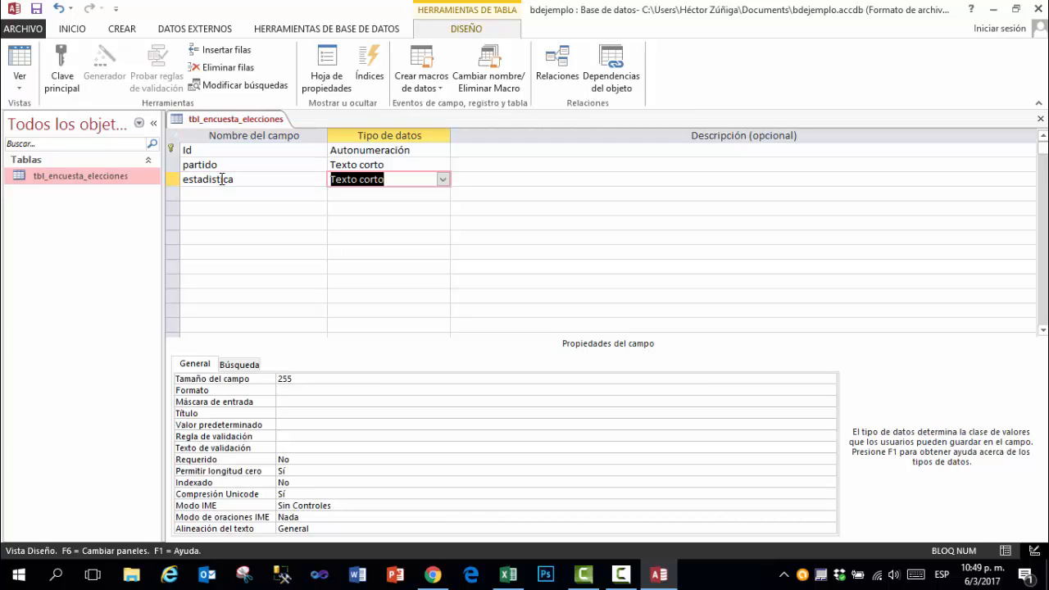
pyautogui.click(443, 181)
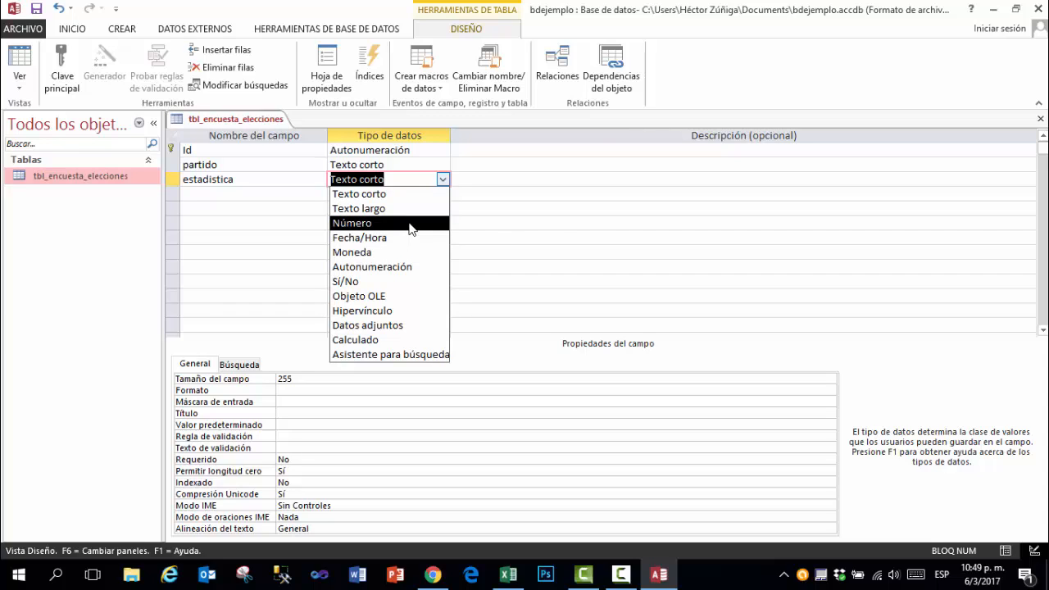
pyautogui.click(411, 225)
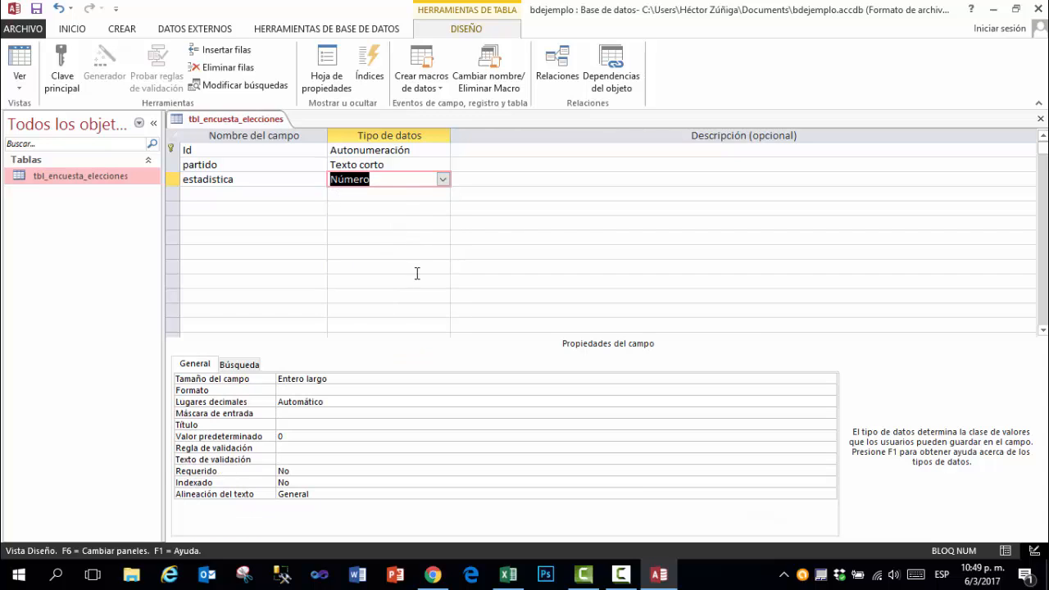
pyautogui.click(444, 181)
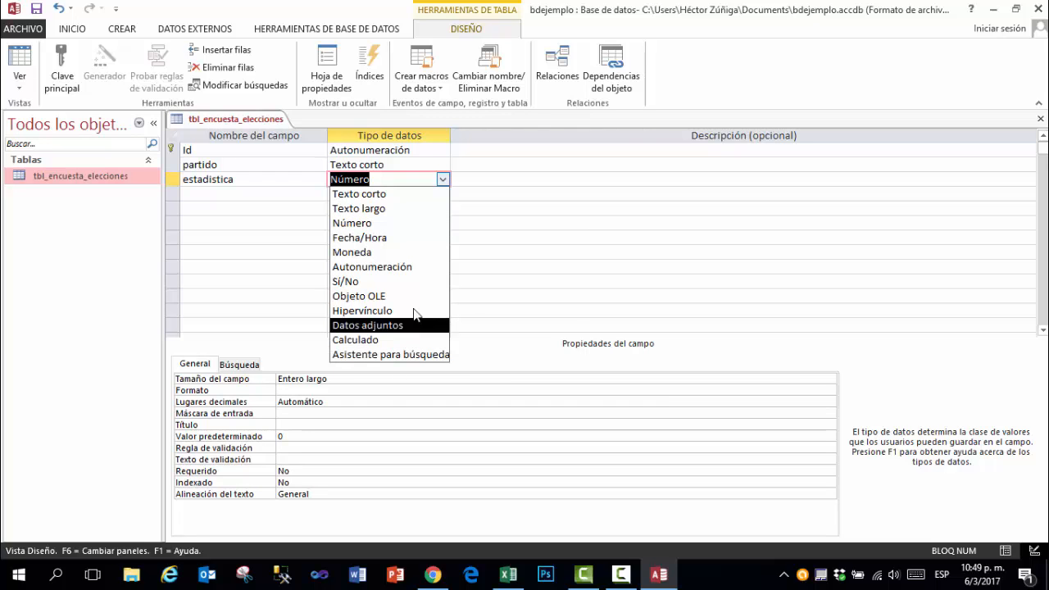
pyautogui.click(402, 224)
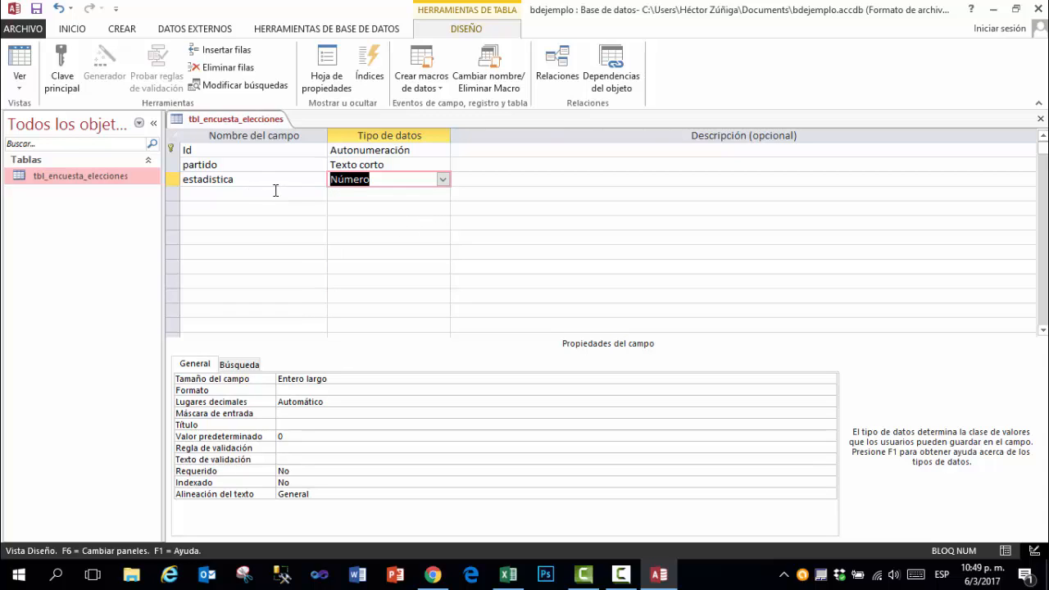
# - Save and close the table design, and reopen tbl_encuesta_elecciones for data entry
pyautogui.click(37, 10)
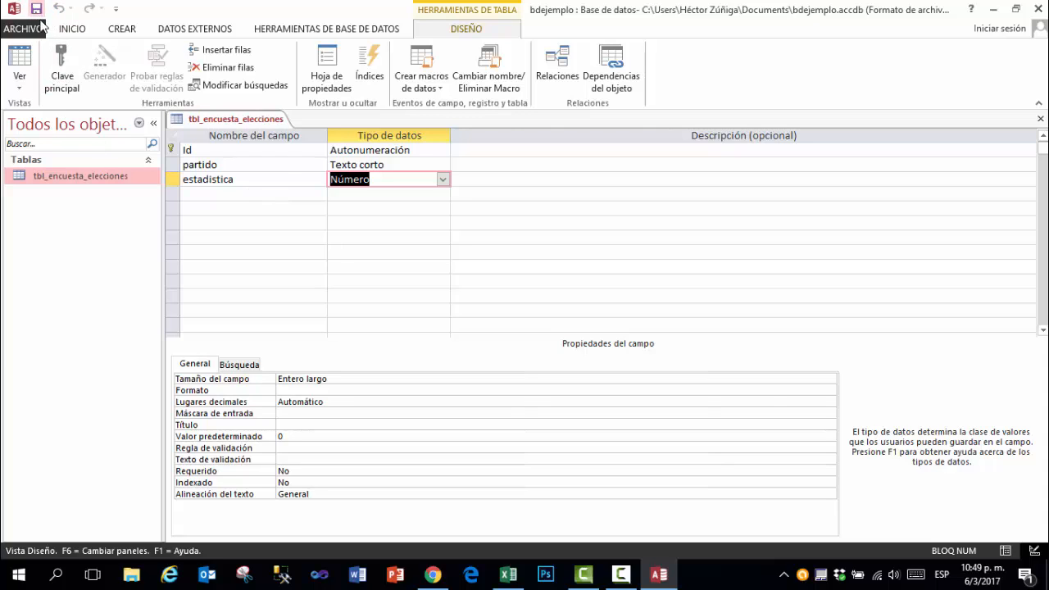
pyautogui.click(1035, 119)
pyautogui.rightClick(59, 178)
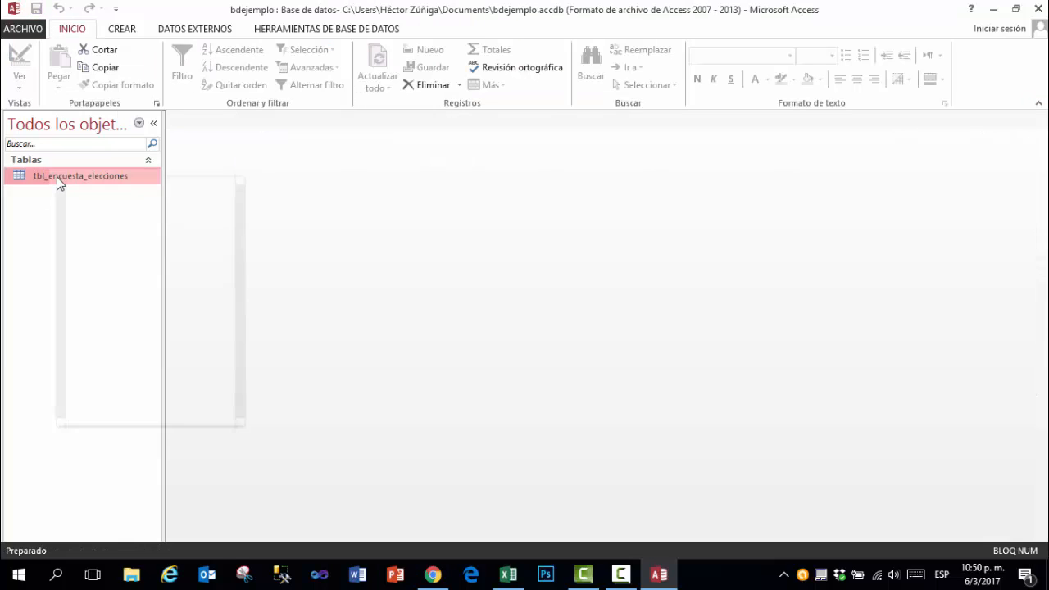
pyautogui.click(97, 188)
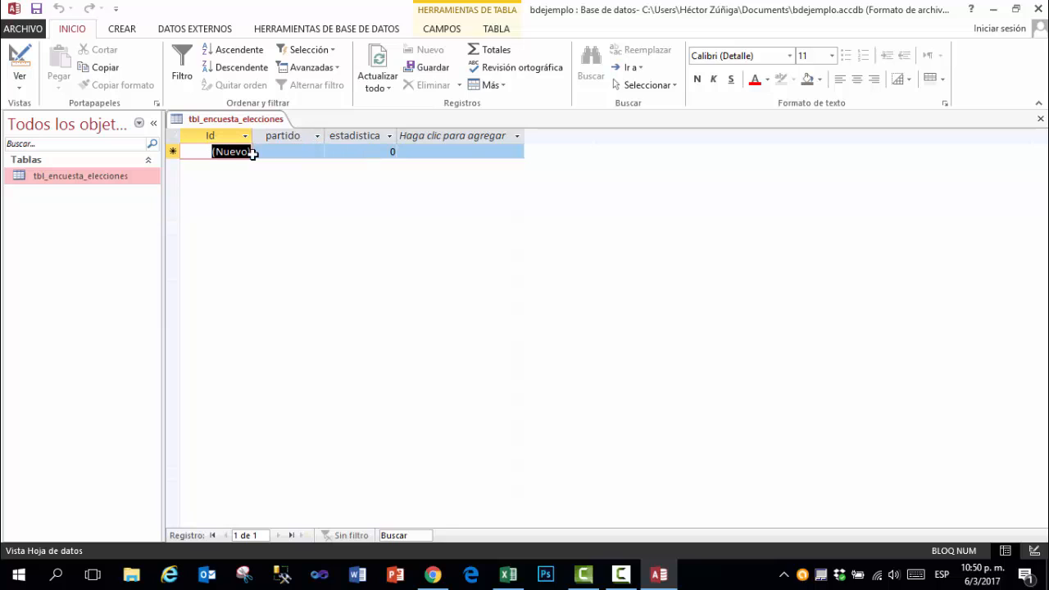
# - Enter the first record with partido PLN and estadistica 48
pyautogui.press('Tab')
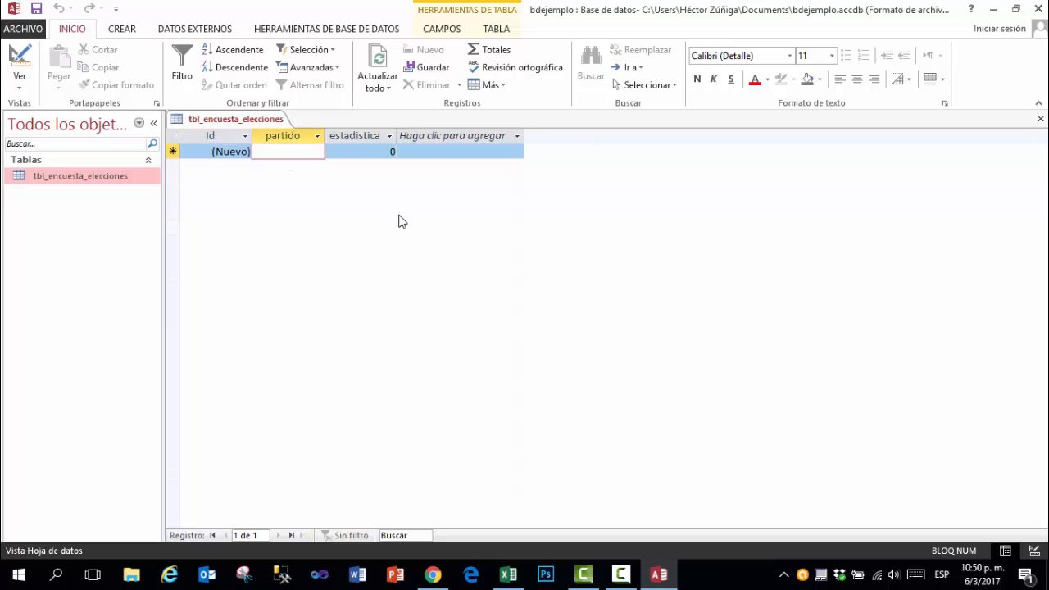
pyautogui.press('capslock')
pyautogui.write('P')
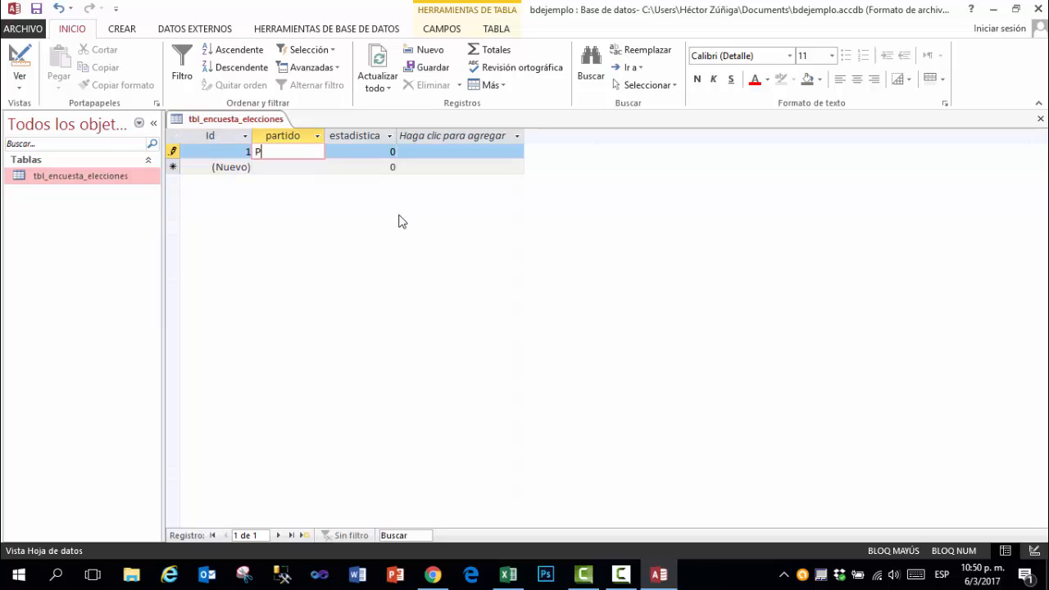
pyautogui.write('LN')
pyautogui.press('Tab')
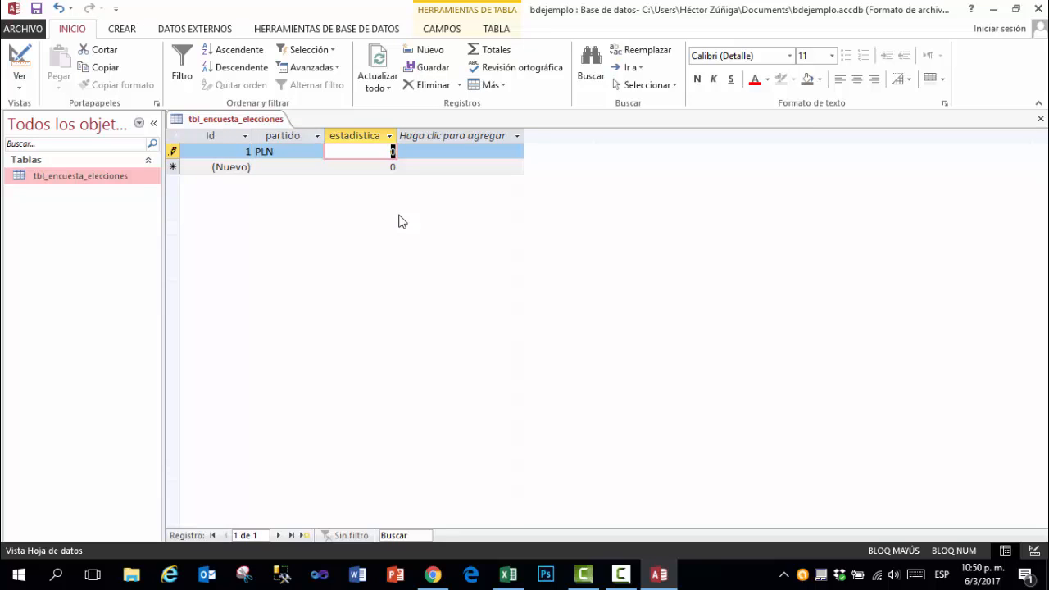
pyautogui.write('48')
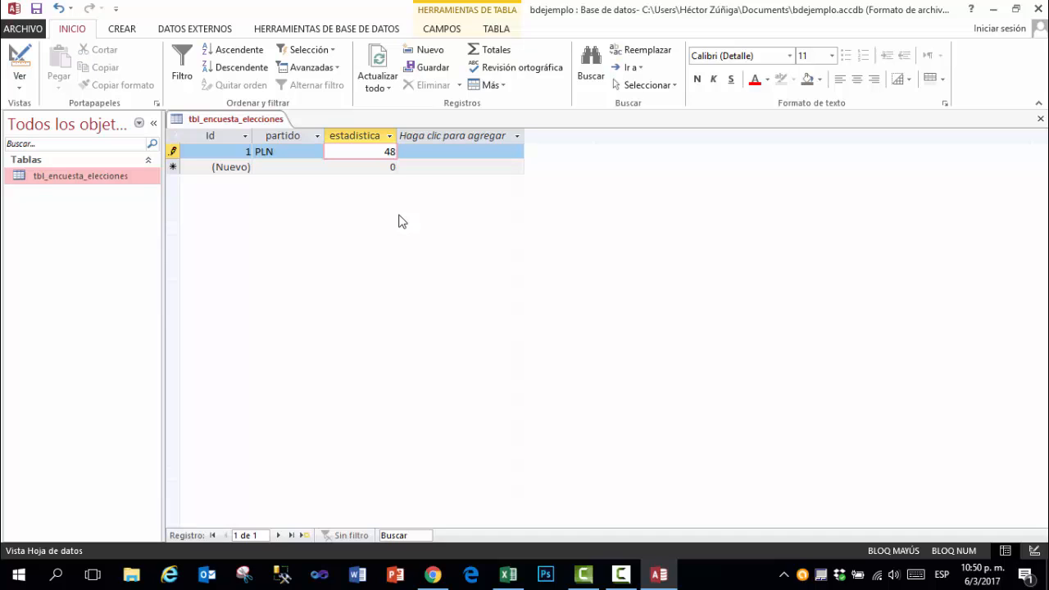
pyautogui.press('Tab')
pyautogui.press('Tab')
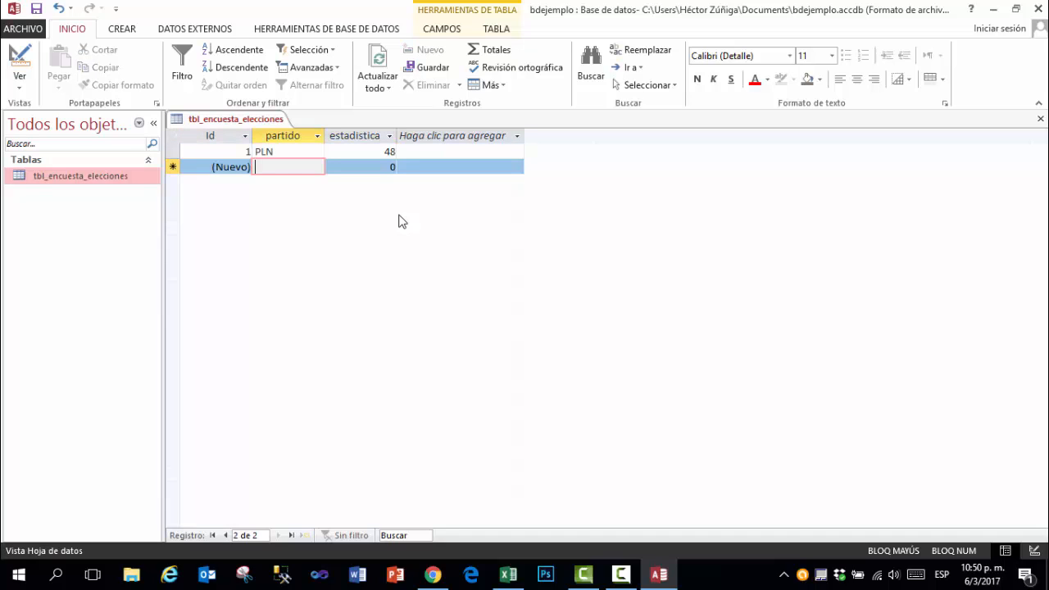
# - Enter the second record with partido PUSC and estadistica 15,3
pyautogui.write('PUSC')
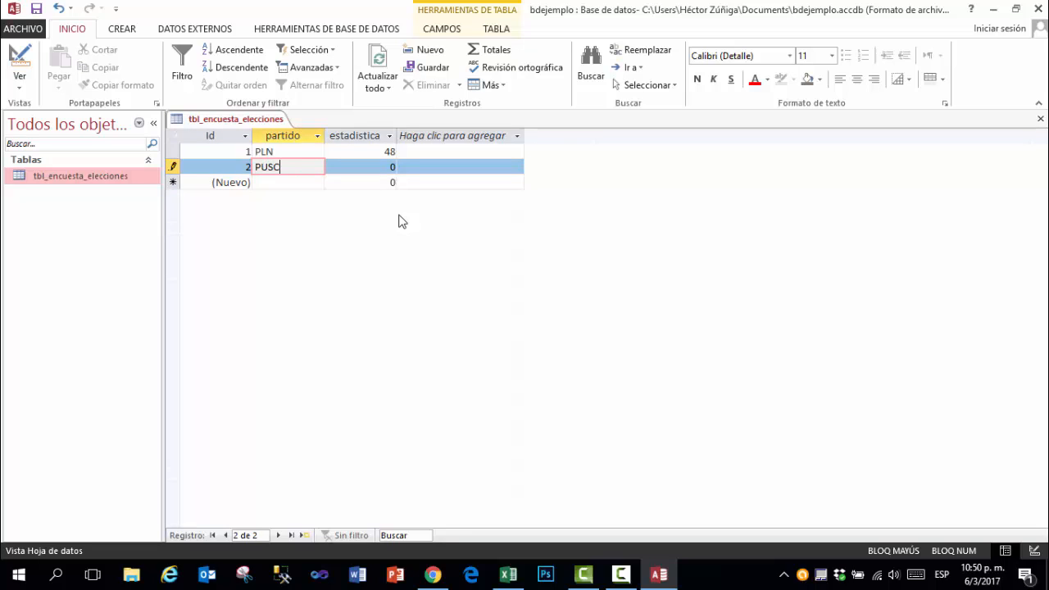
pyautogui.press('Tab')
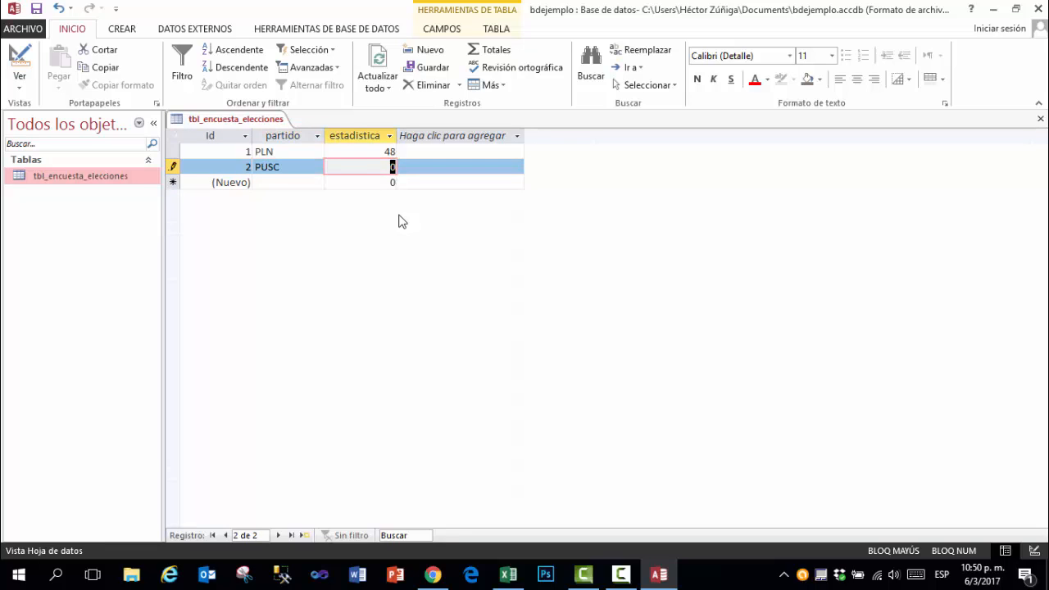
pyautogui.write('15')
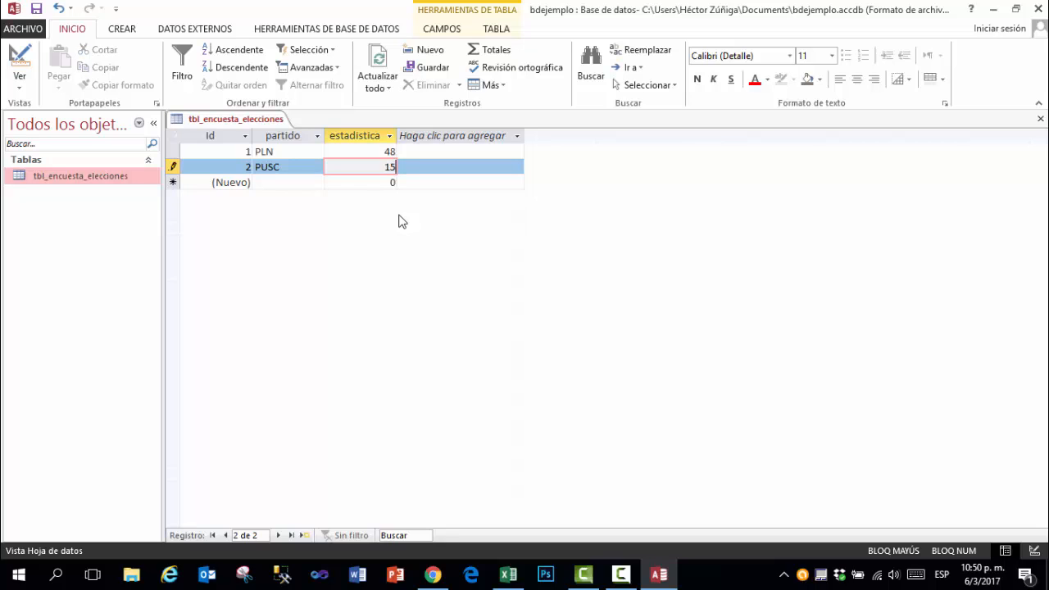
pyautogui.write(',3')
pyautogui.press('Tab')
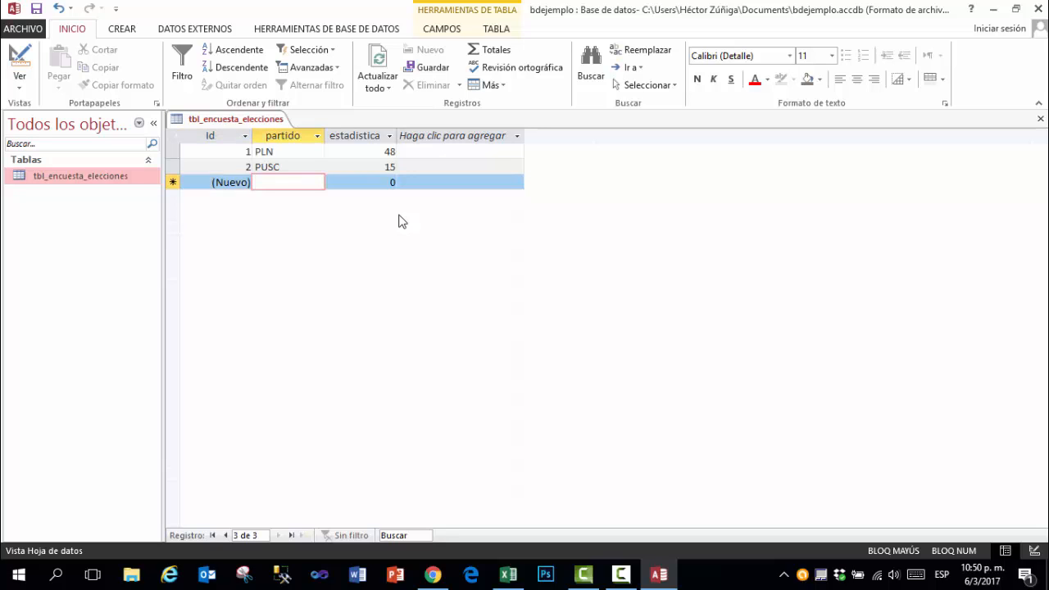
# - Enter the third record with partido ML and estadistica 13,5
pyautogui.write('ML')
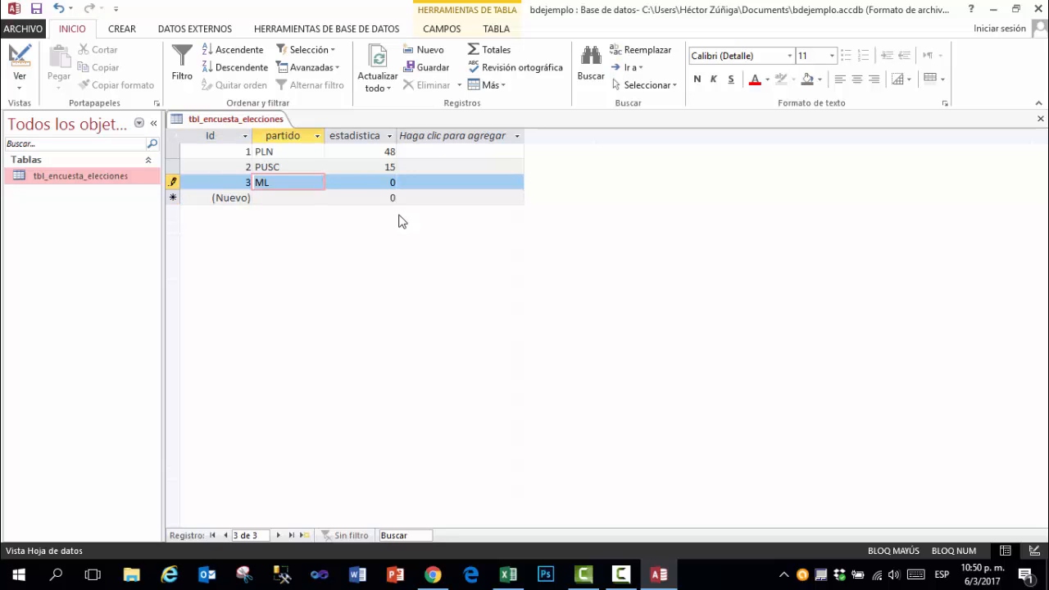
pyautogui.press('Tab')
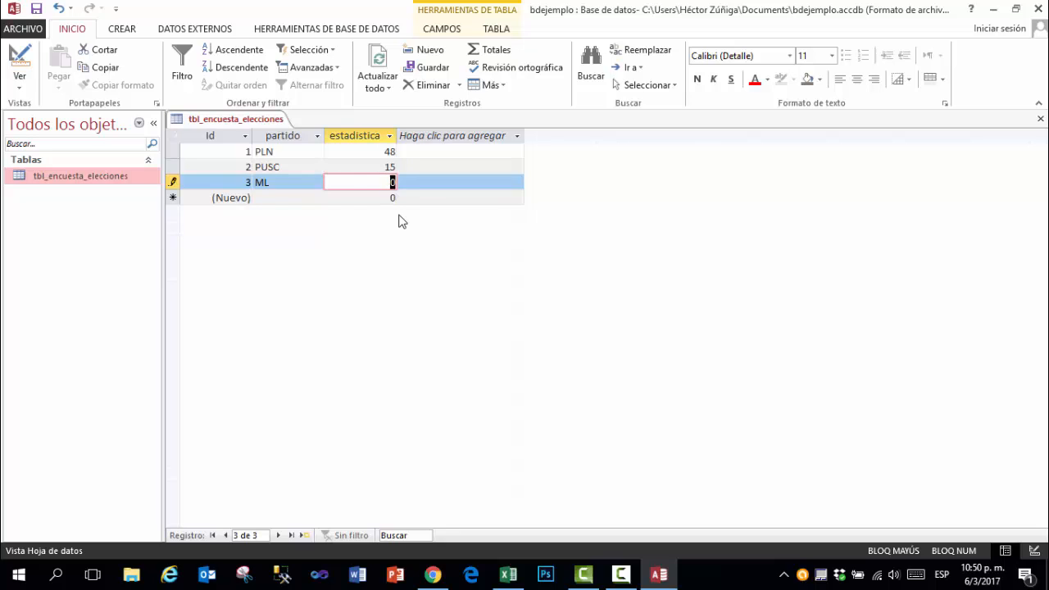
pyautogui.press('Up')
pyautogui.press('Up')
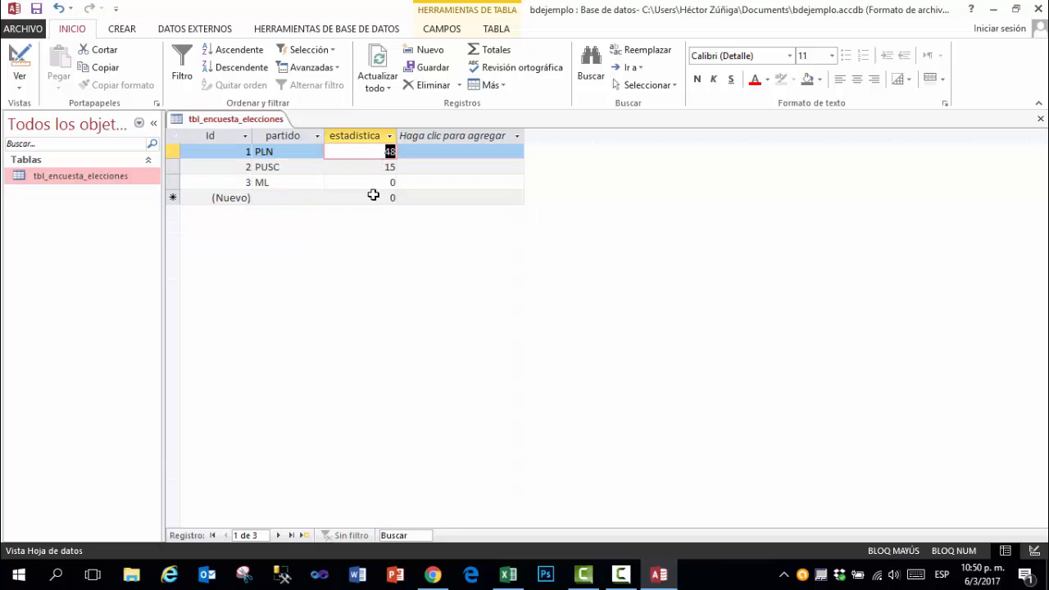
pyautogui.click(338, 183)
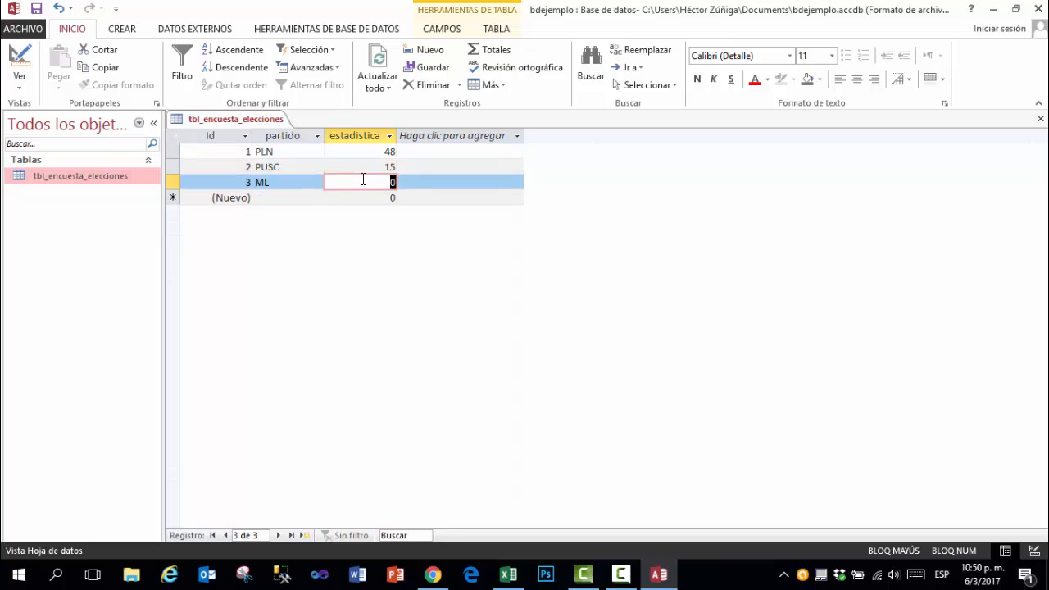
pyautogui.write('13')
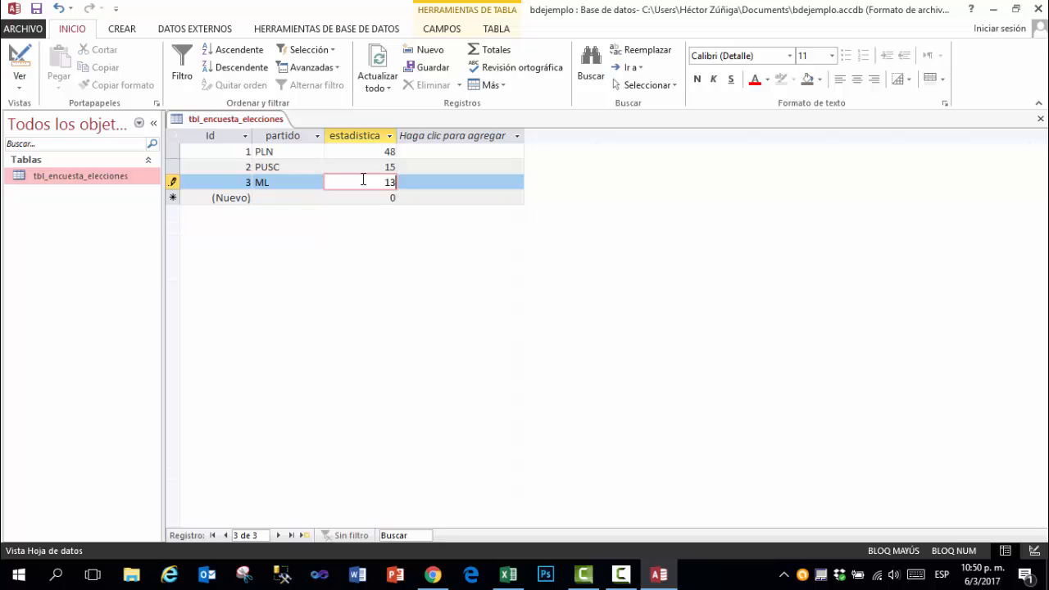
pyautogui.write(',5')
pyautogui.press('Return')
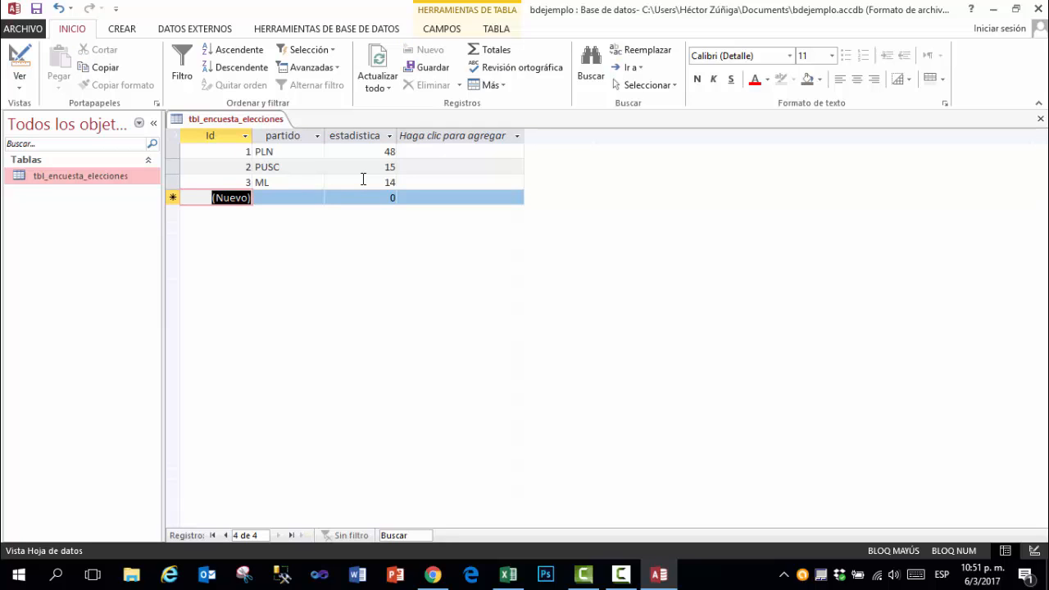
# - Enter the fourth record with partido FA and estadistica 9,5
pyautogui.press('Return')
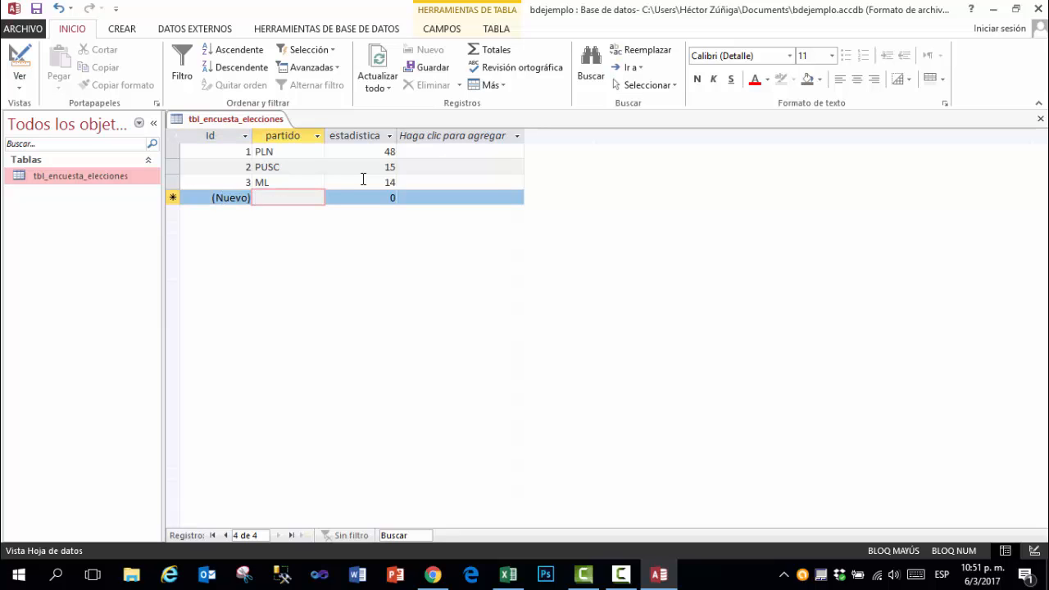
pyautogui.write('FA')
pyautogui.press('Return')
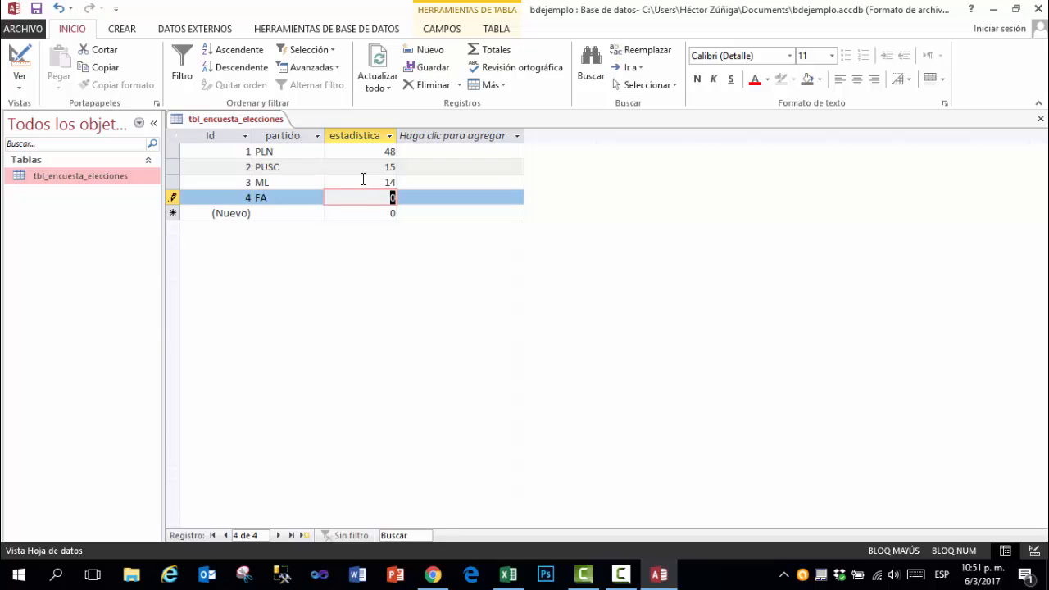
pyautogui.write('9')
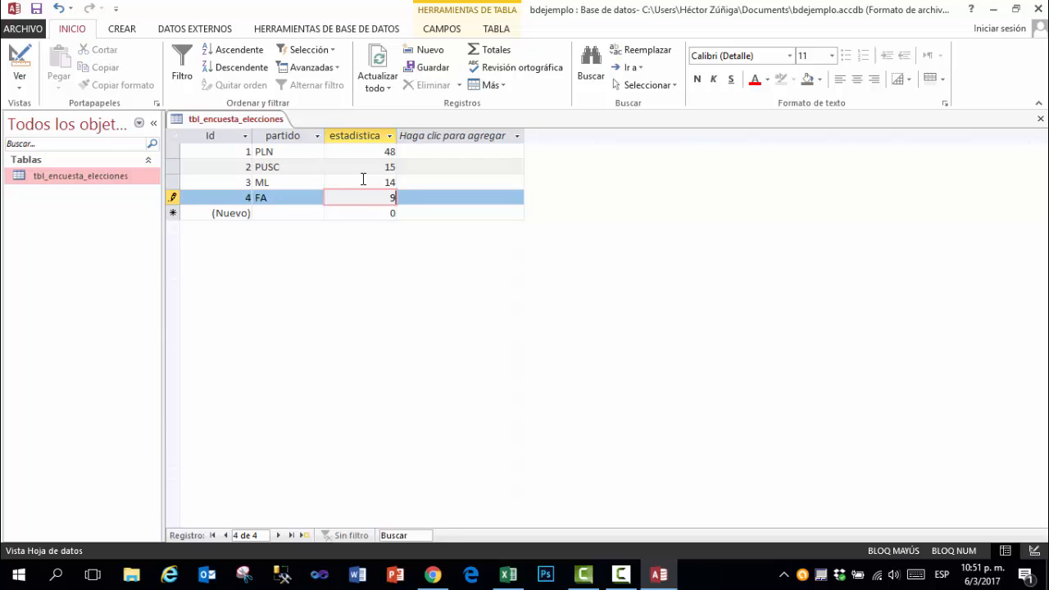
pyautogui.write(',5')
pyautogui.press('Return')
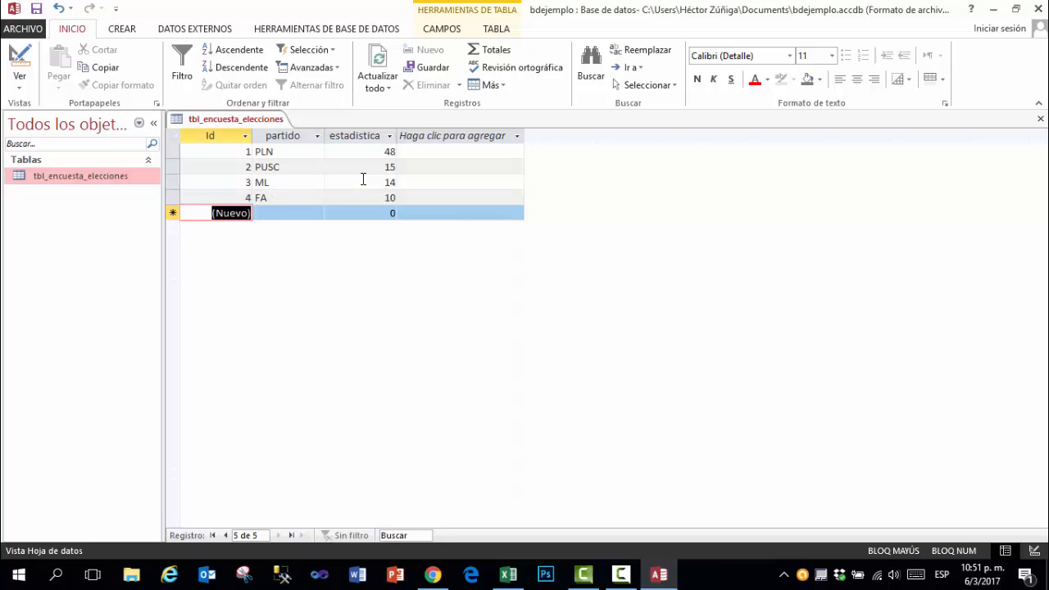
# - Enter the fifth record with partido PAC and estadistica 4
pyautogui.press('Return')
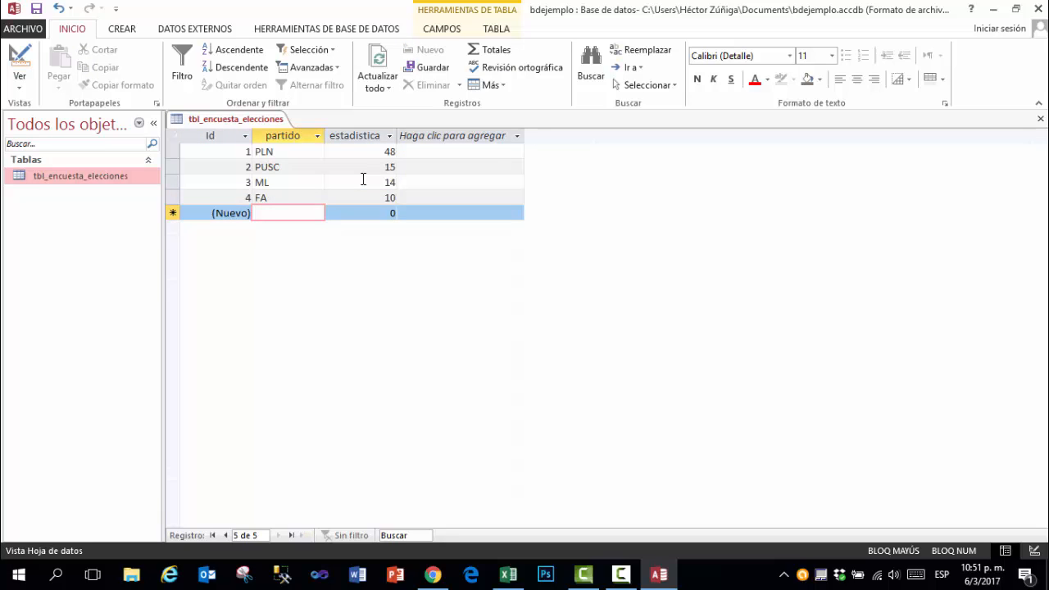
pyautogui.write('PAC')
pyautogui.press('Return')
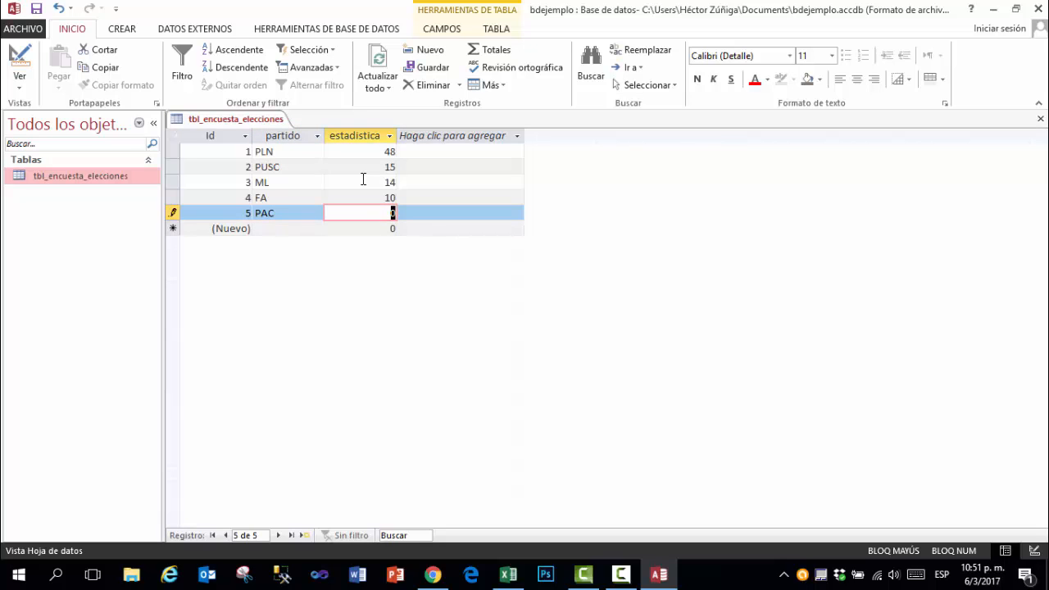
pyautogui.write('4')
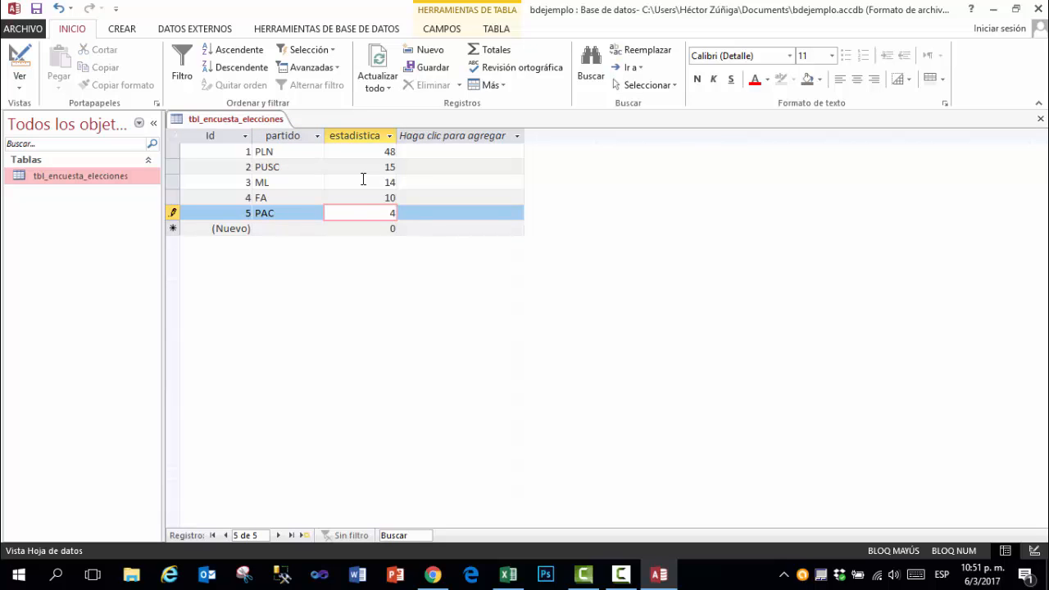
pyautogui.press('Return')
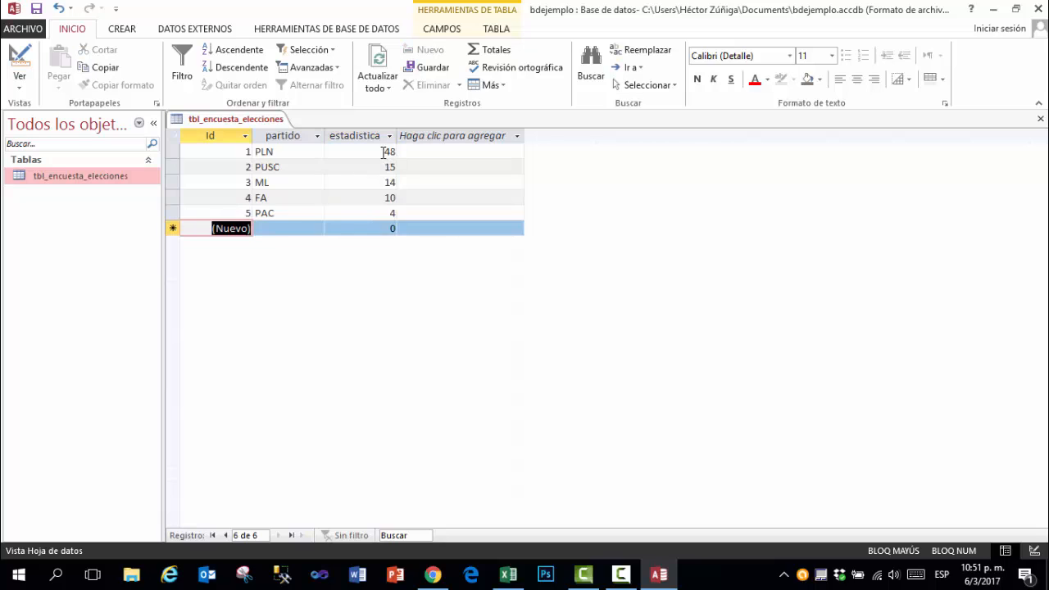
# - Open the design of tbl_encuesta_elecciones and examine the field properties of partido and estadistica
pyautogui.click(385, 151)
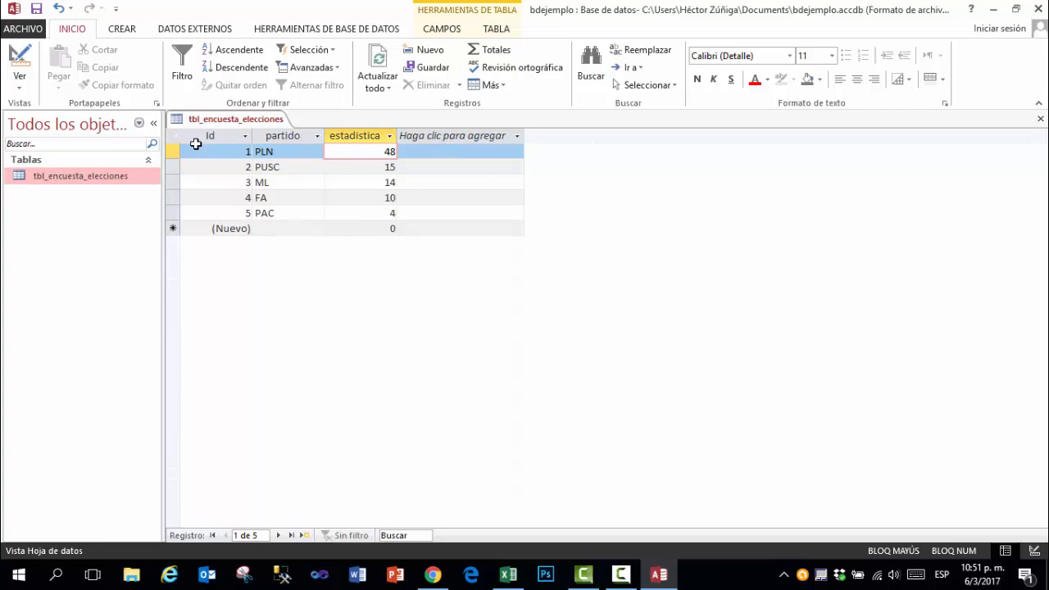
pyautogui.rightClick(84, 177)
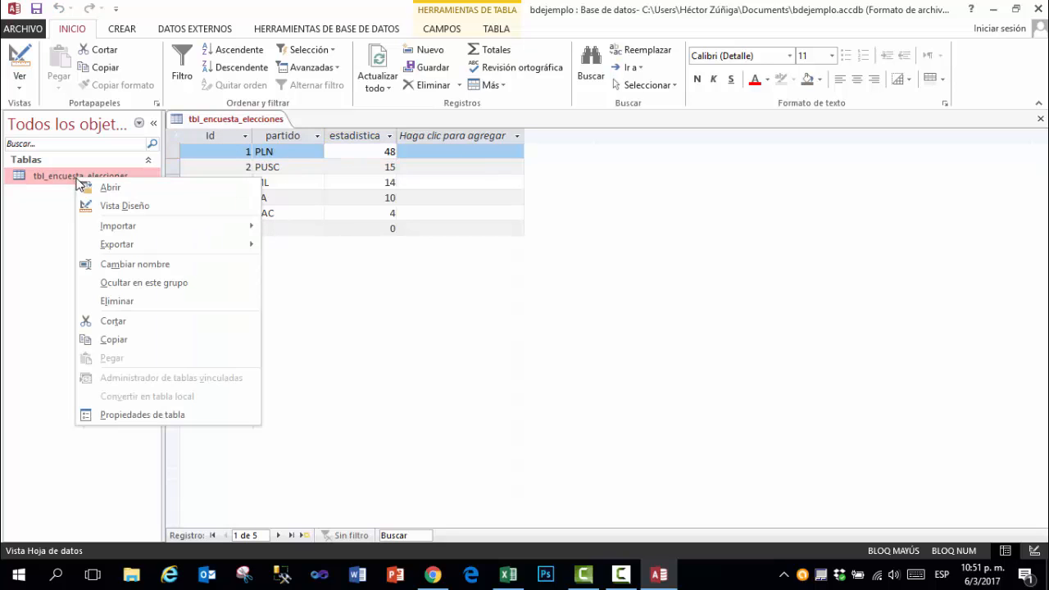
pyautogui.click(126, 206)
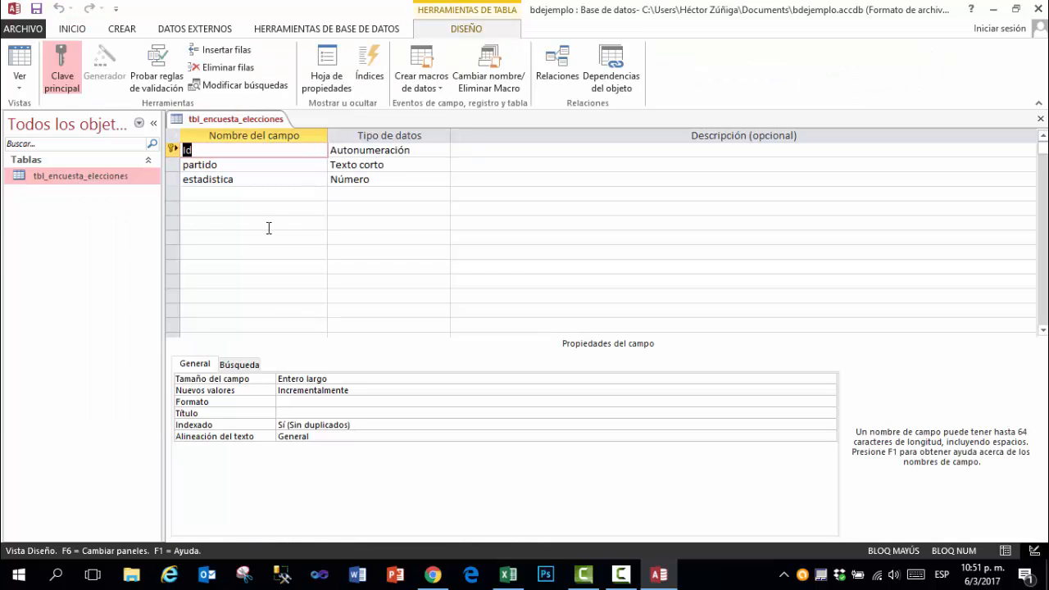
pyautogui.click(173, 165)
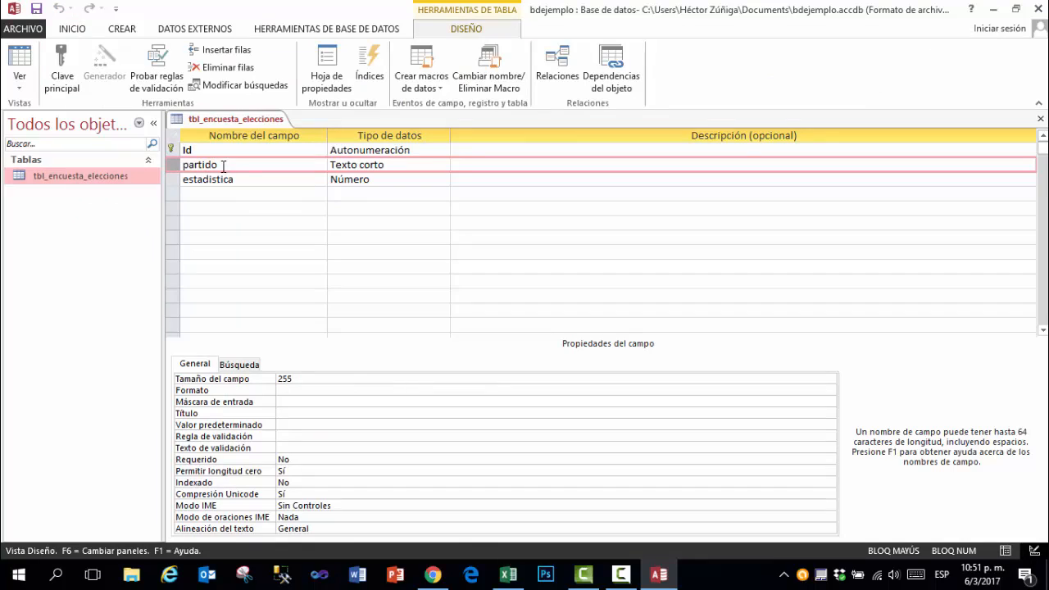
pyautogui.click(175, 180)
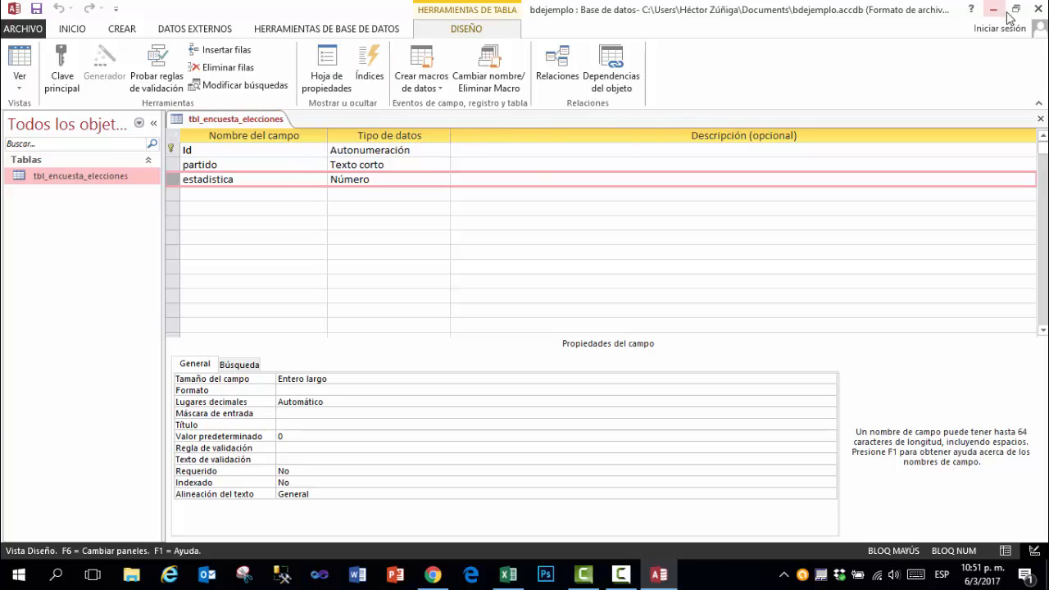
# - Reopen the records of tbl_encuesta_elecciones, and close Access to return to the blank Excel workbook
pyautogui.doubleClick(38, 172)
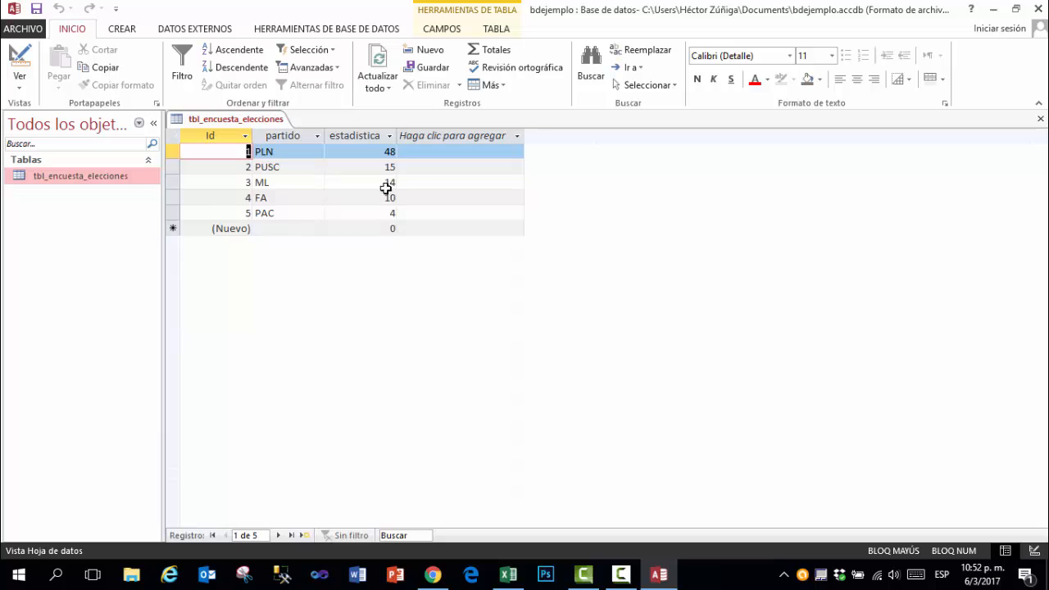
pyautogui.click(1039, 9)
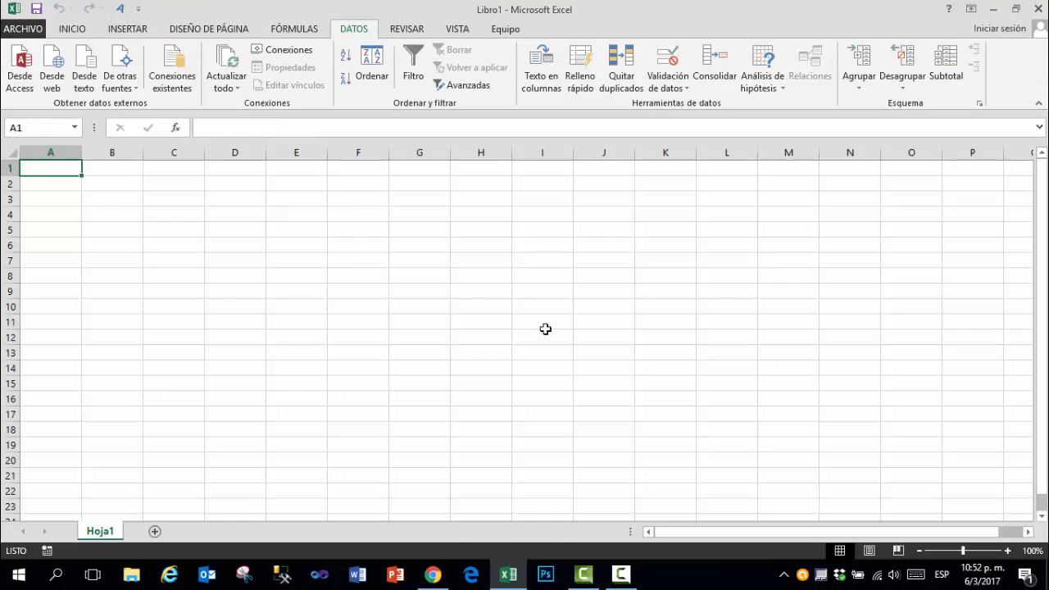
pyautogui.scroll(-5, 363, 449)
pyautogui.scroll(5, 362, 450)
pyautogui.click(20, 67)
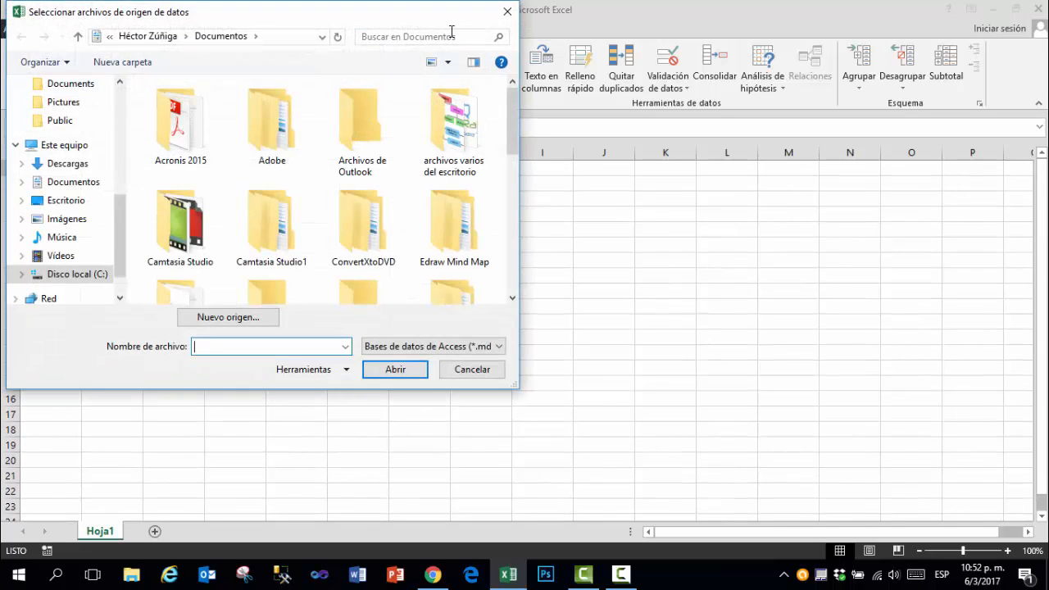
pyautogui.click(507, 12)
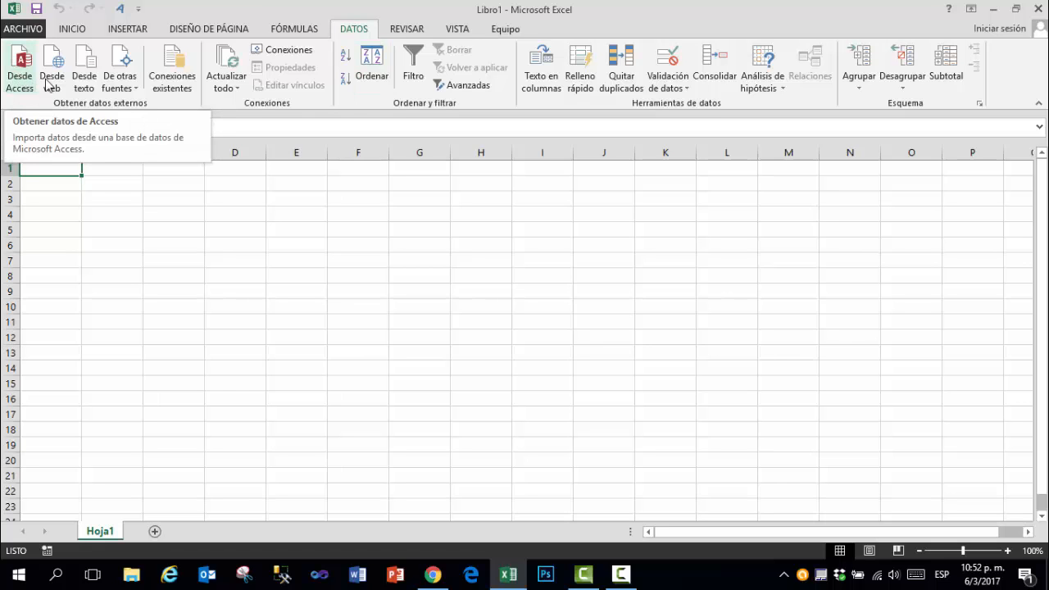
pyautogui.click(120, 81)
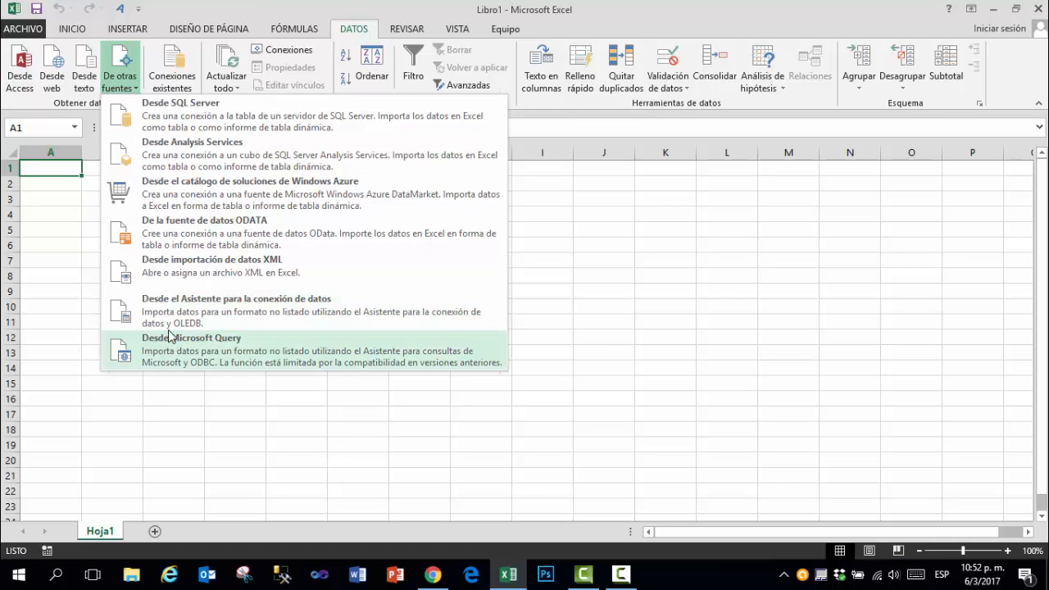
# - Start an import of external data from Access using bdejemplo.accdb in the Documentos folder
pyautogui.click(16, 88)
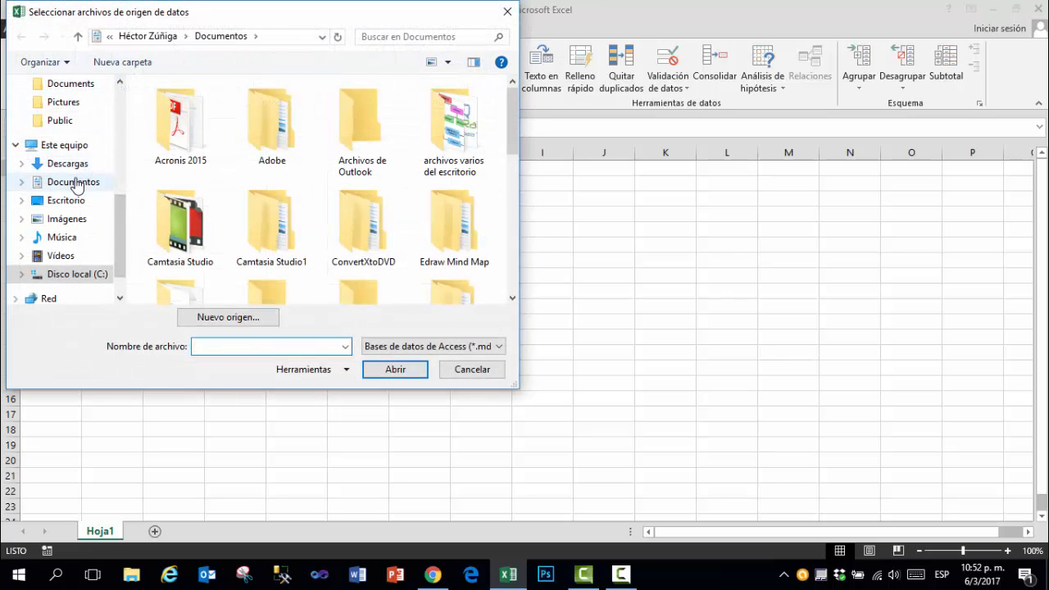
pyautogui.click(73, 182)
pyautogui.moveTo(513, 130); pyautogui.dragTo(508, 275)
pyautogui.click(371, 278)
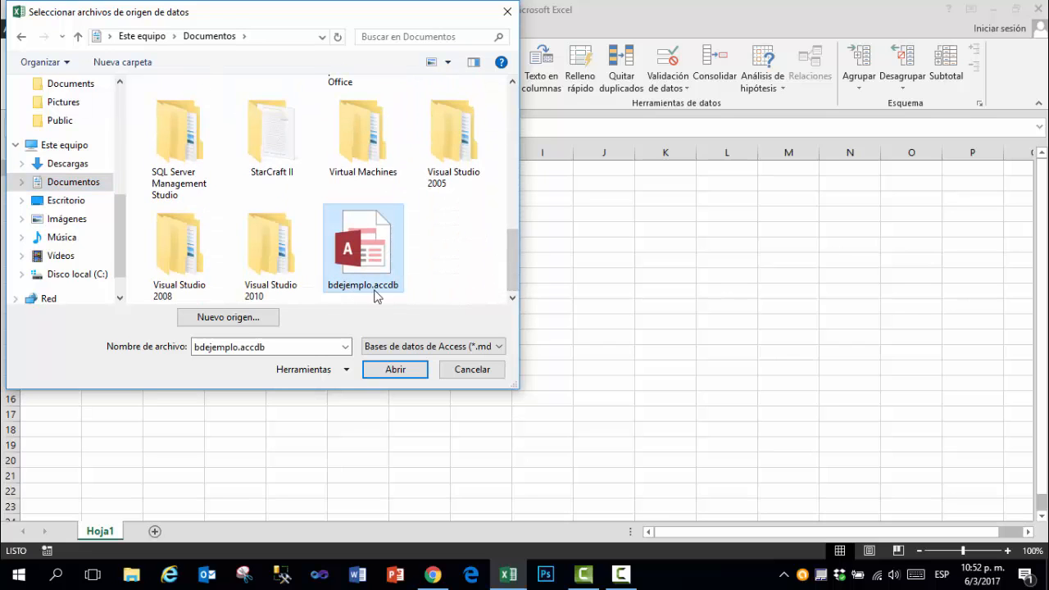
pyautogui.click(397, 371)
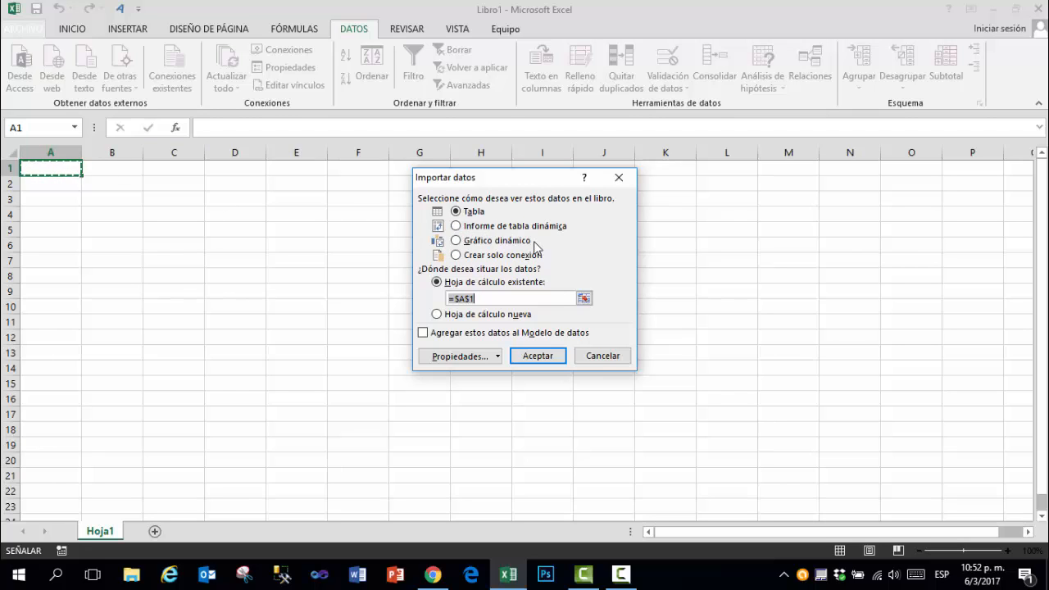
# - Try the import display options Tabla, Informe de tabla dinámica, Gráfico dinámico and Crear solo conexión
pyautogui.click(467, 227)
pyautogui.click(467, 213)
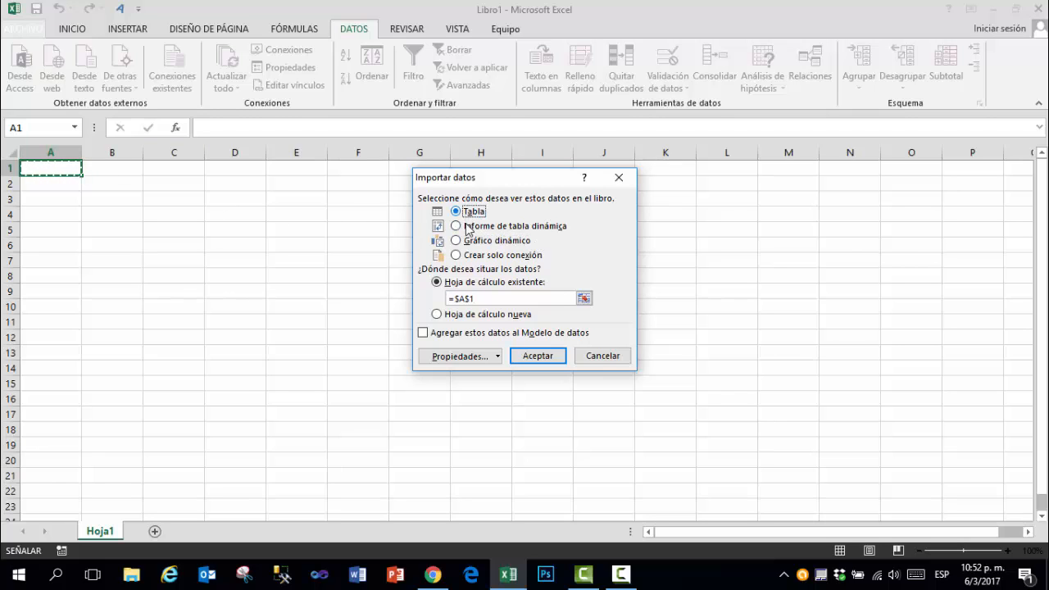
pyautogui.click(469, 228)
pyautogui.click(476, 241)
pyautogui.click(478, 257)
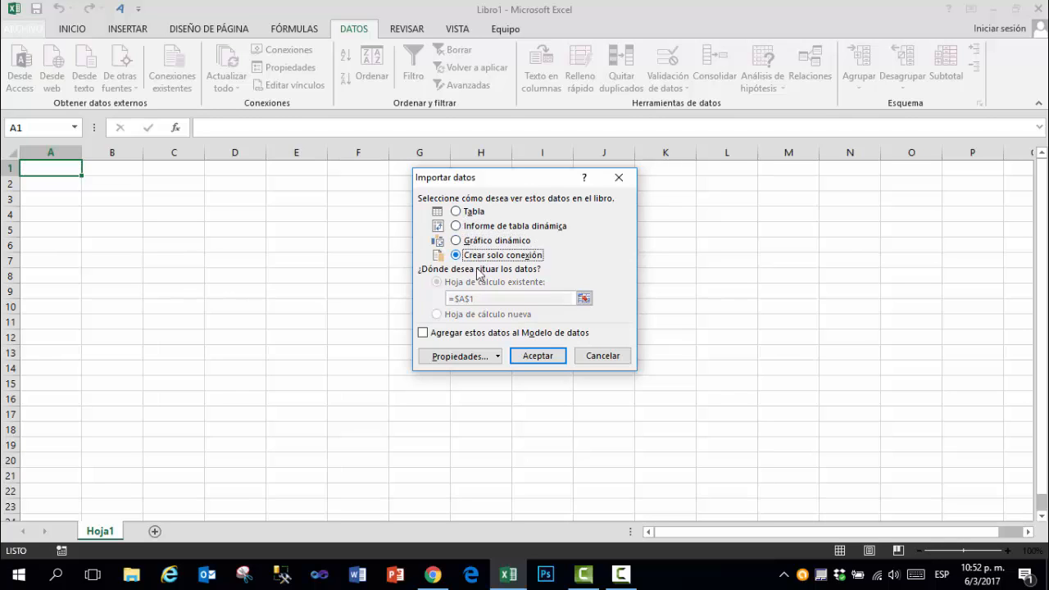
pyautogui.click(468, 214)
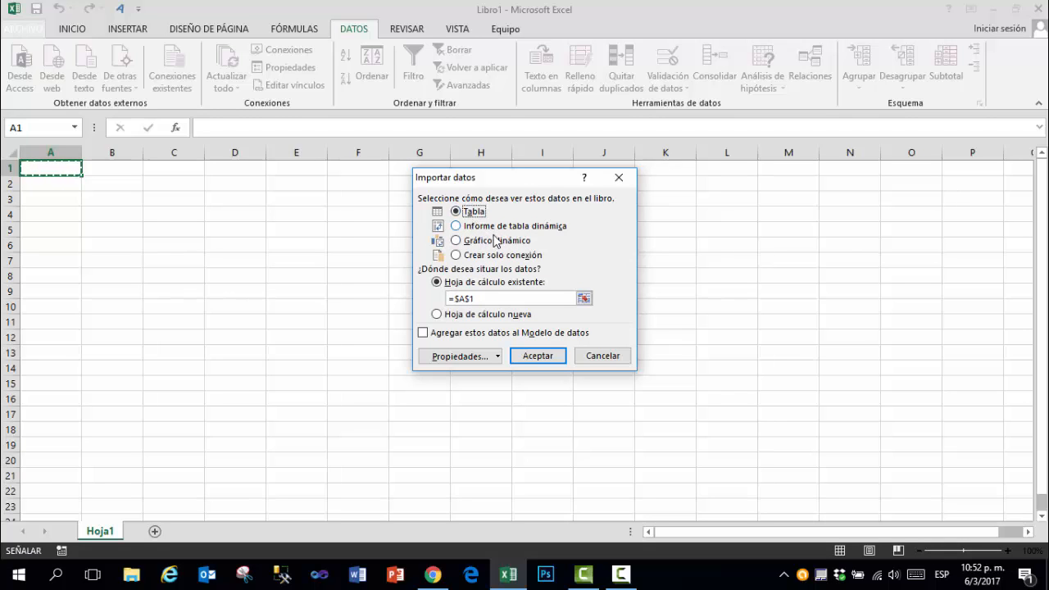
pyautogui.click(475, 227)
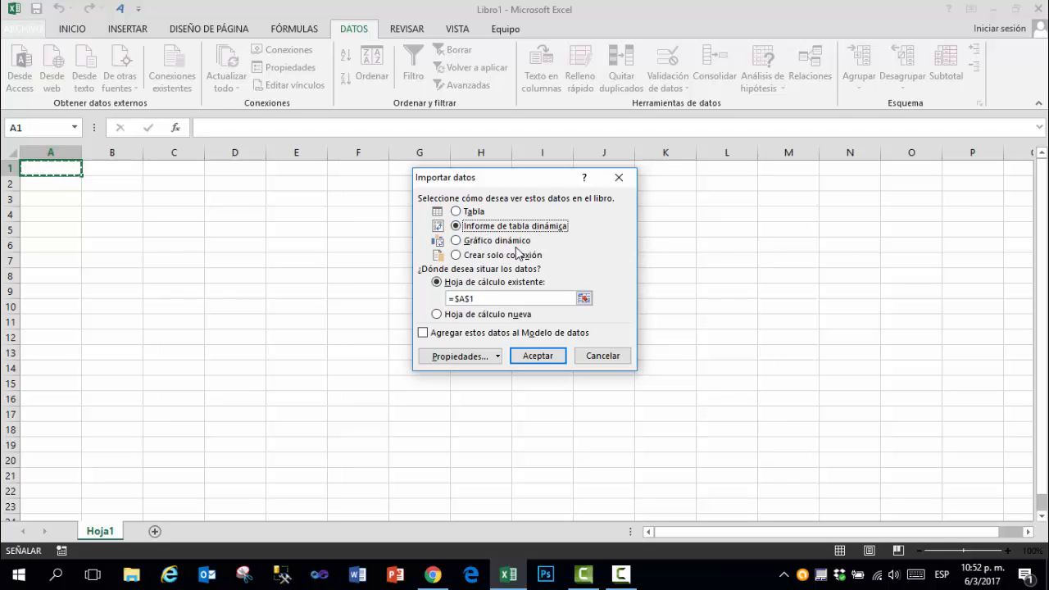
pyautogui.click(488, 245)
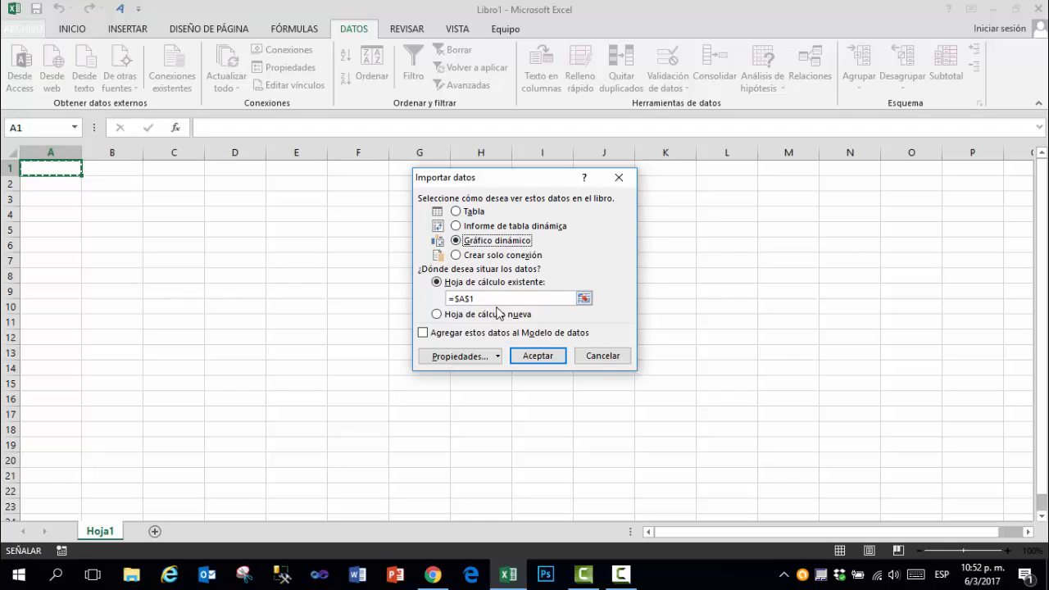
# - Import the Access data as a Tabla into the existing worksheet, starting at cell =$A$1
pyautogui.click(478, 213)
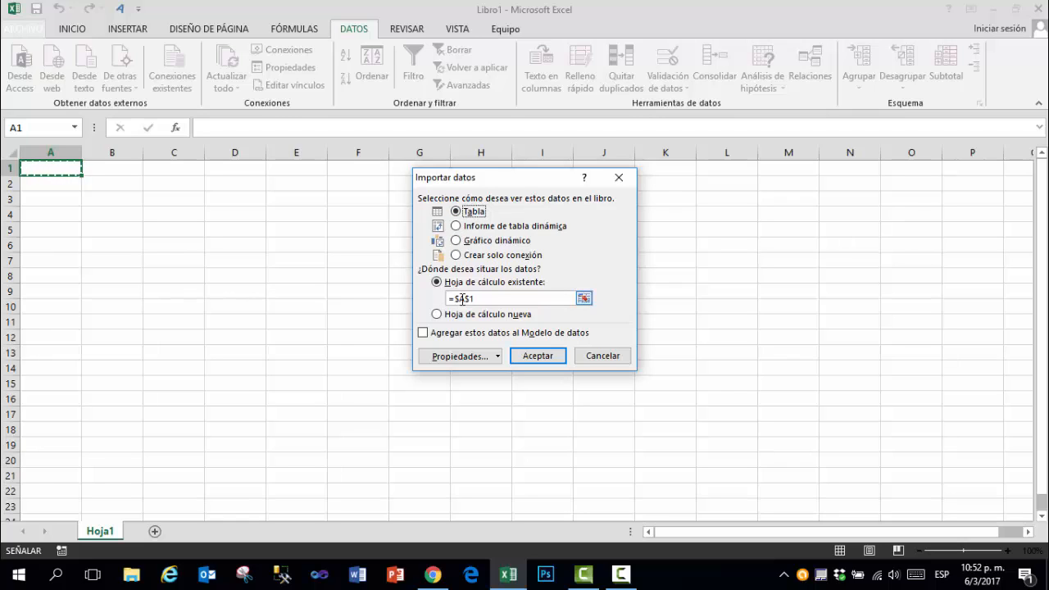
pyautogui.moveTo(484, 298); pyautogui.dragTo(388, 299)
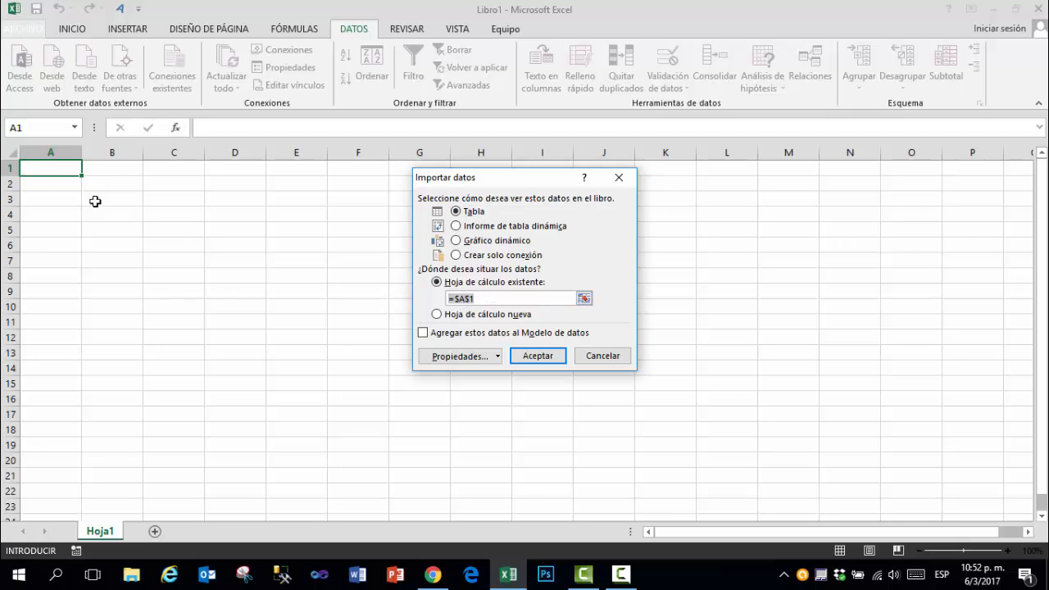
pyautogui.click(500, 296)
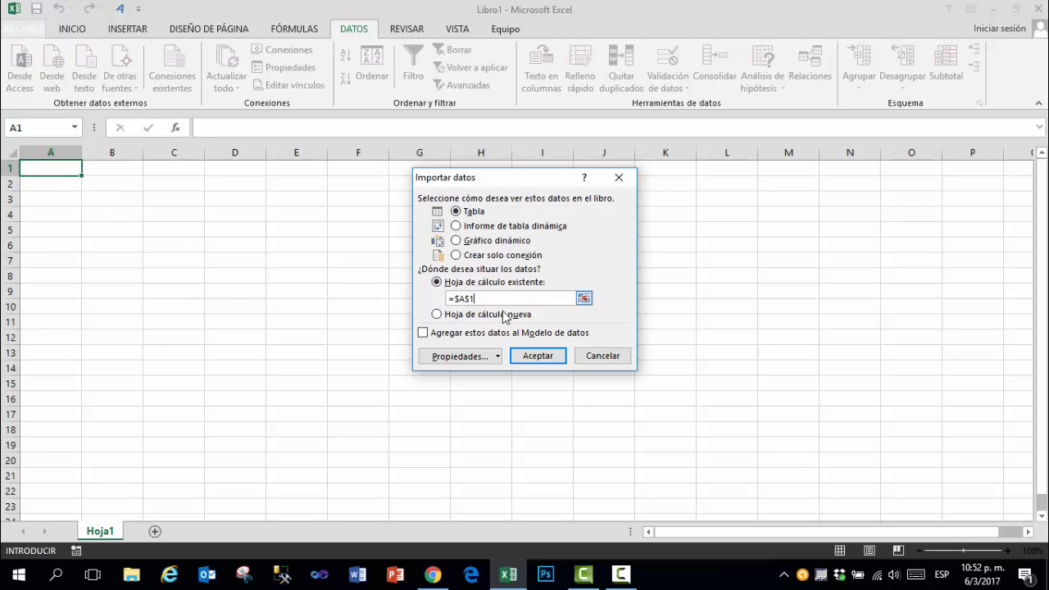
pyautogui.click(535, 356)
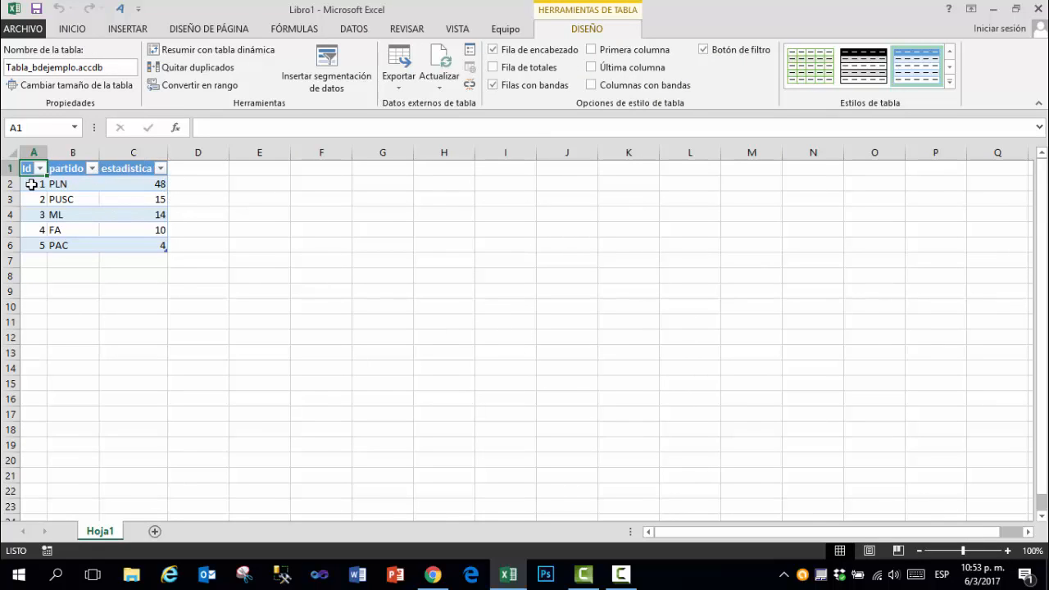
# - Try an AutoSum total of the estadistica column in cell C7, and undo it
pyautogui.moveTo(37, 185); pyautogui.dragTo(164, 251)
pyautogui.click(137, 261)
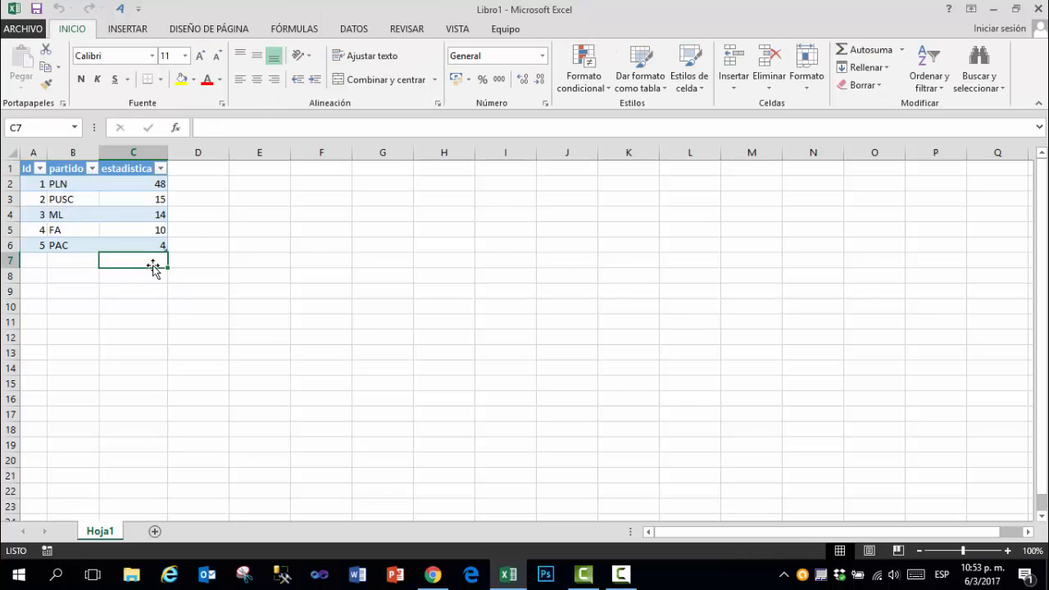
pyautogui.click(865, 50)
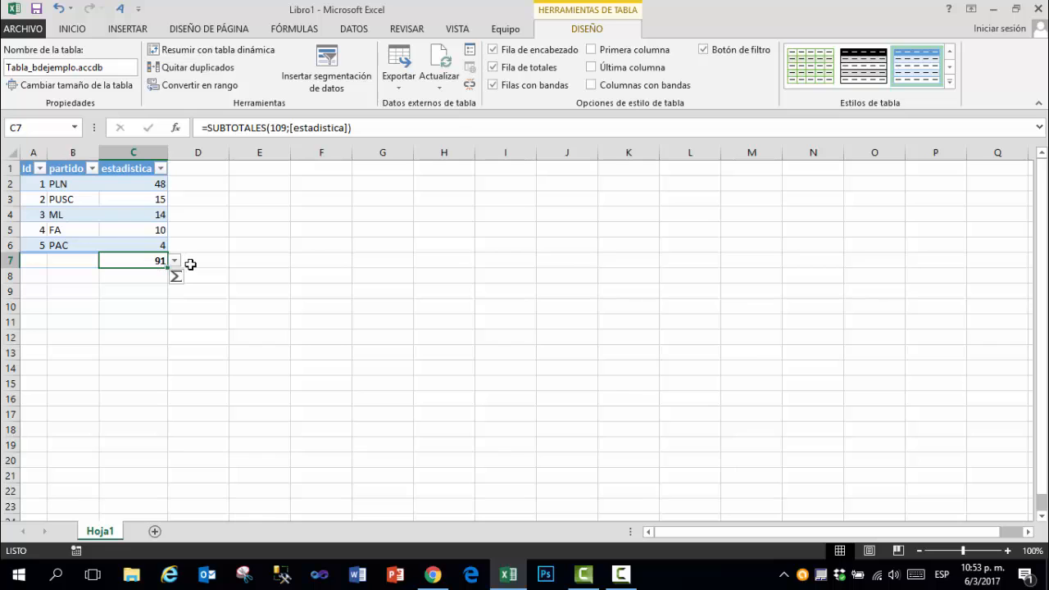
pyautogui.hotkey('ctrl', 'z')
pyautogui.hotkey('ctrl', 'z')
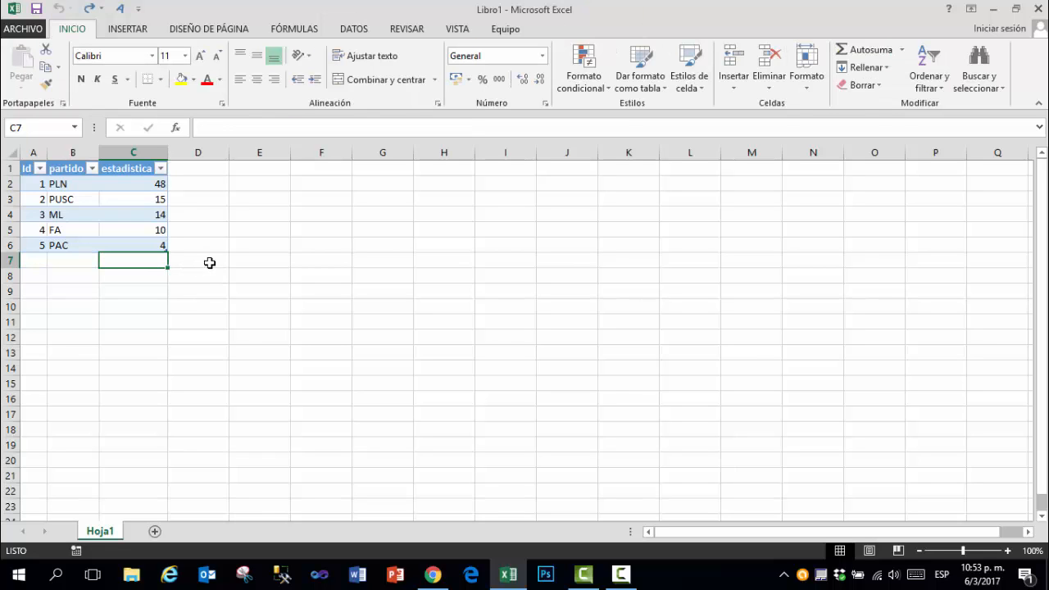
# - Fill the PLN value 48 down the estadistica column over cells C2 to C6
pyautogui.moveTo(146, 189); pyautogui.dragTo(156, 242)
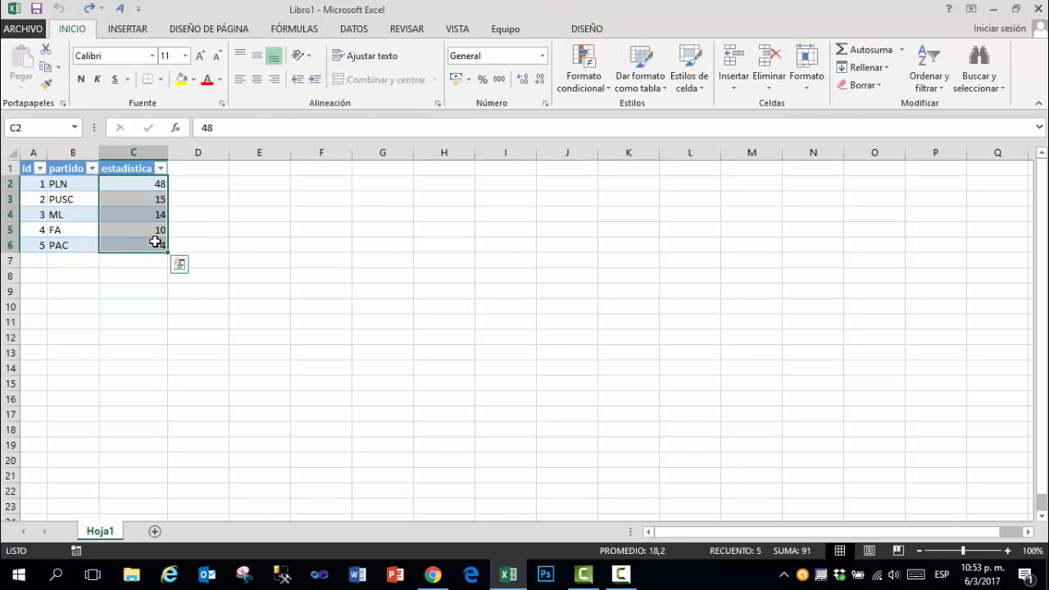
pyautogui.click(53, 184)
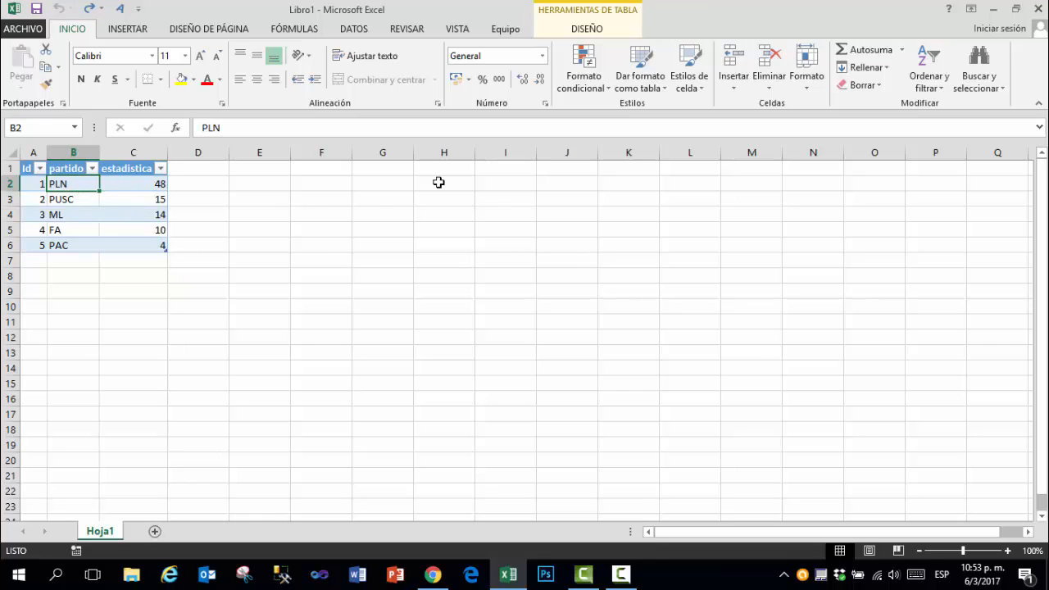
pyautogui.click(286, 208)
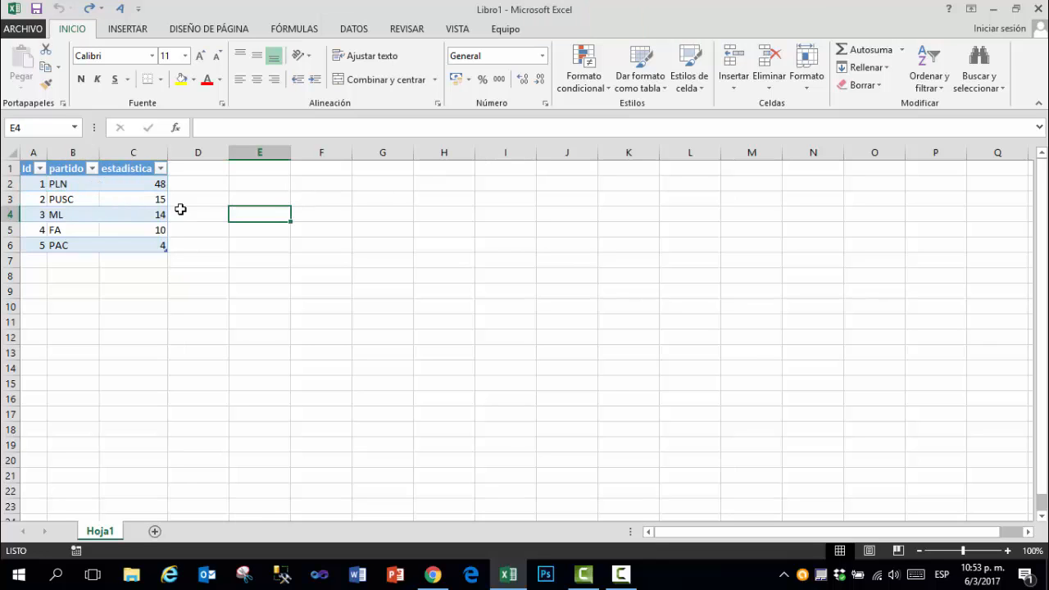
pyautogui.click(141, 196)
pyautogui.moveTo(151, 182); pyautogui.dragTo(157, 245)
pyautogui.click(163, 185)
pyautogui.moveTo(169, 190); pyautogui.dragTo(168, 250)
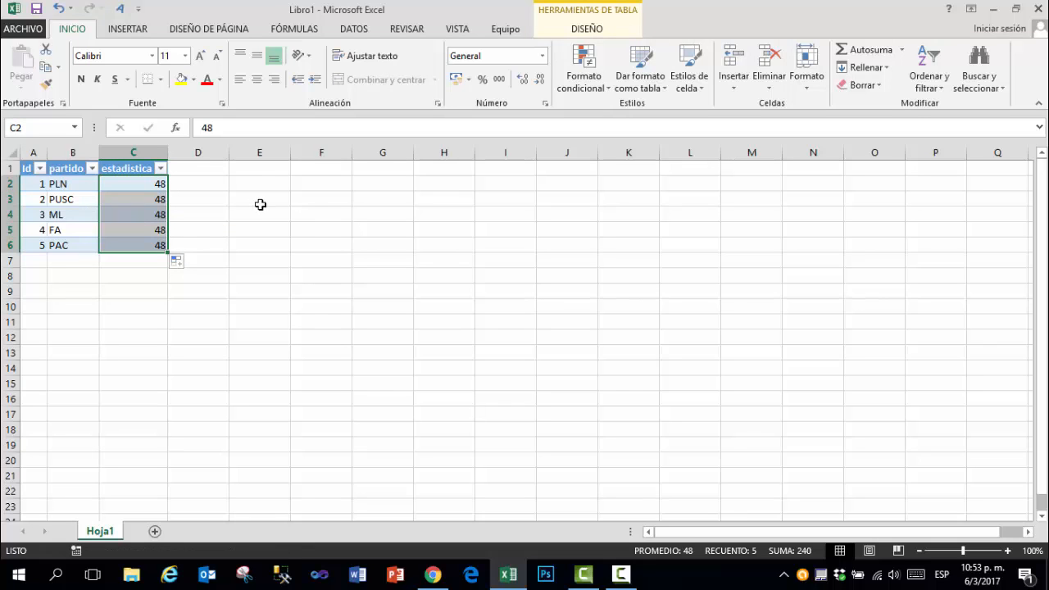
# - Refresh all external data so the imported table reloads its records from the Access database
pyautogui.click(354, 29)
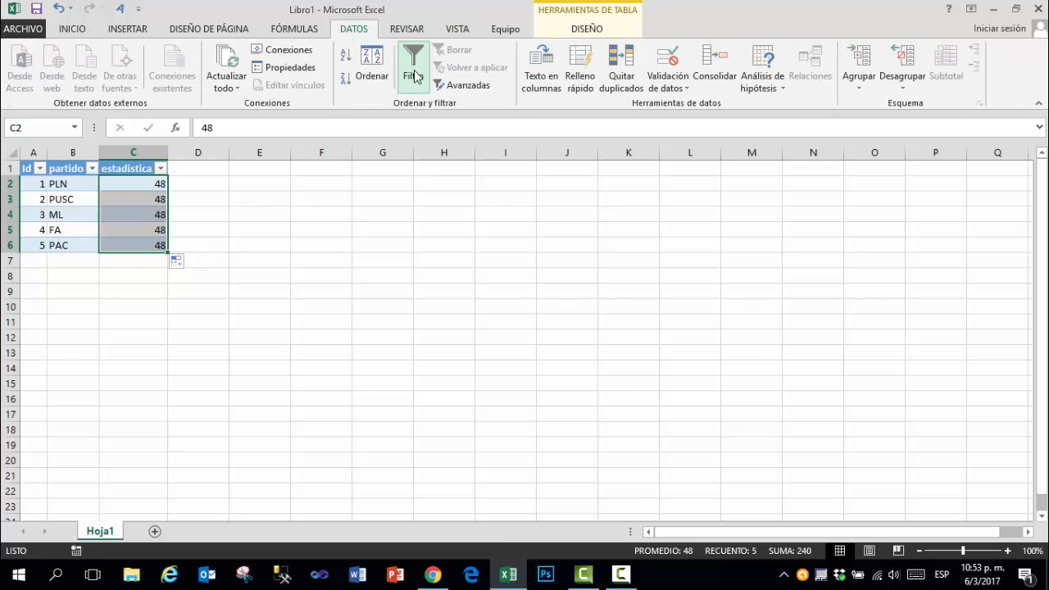
pyautogui.click(226, 61)
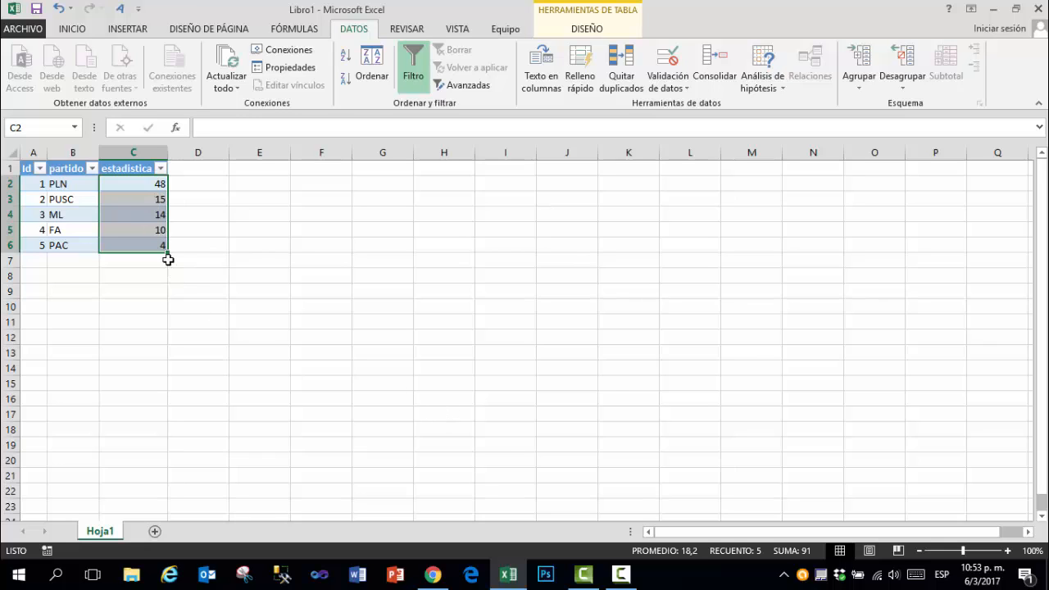
pyautogui.click(198, 213)
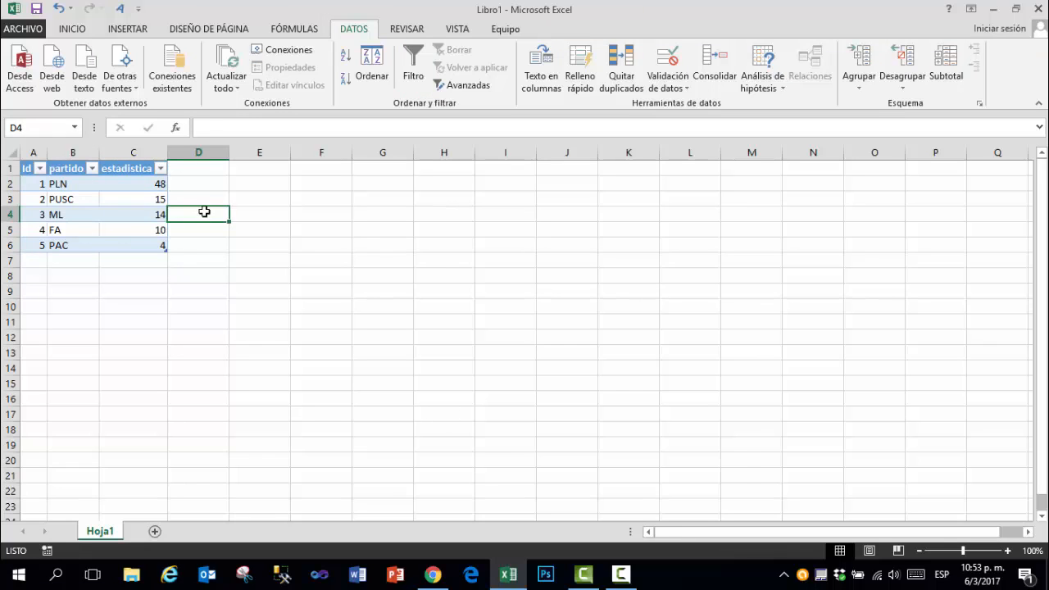
pyautogui.moveTo(151, 185); pyautogui.dragTo(37, 244)
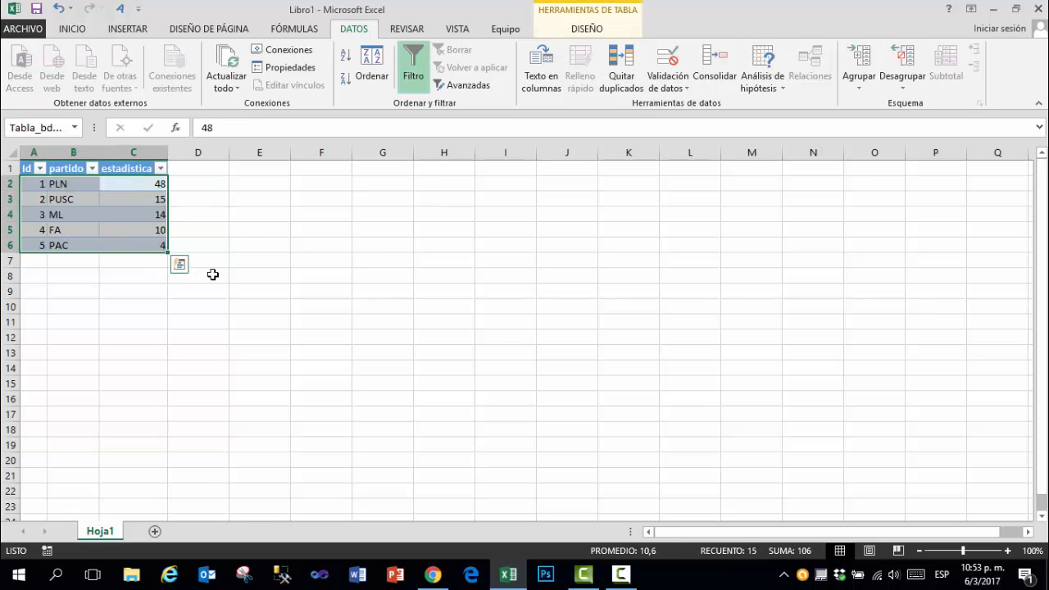
pyautogui.click(155, 229)
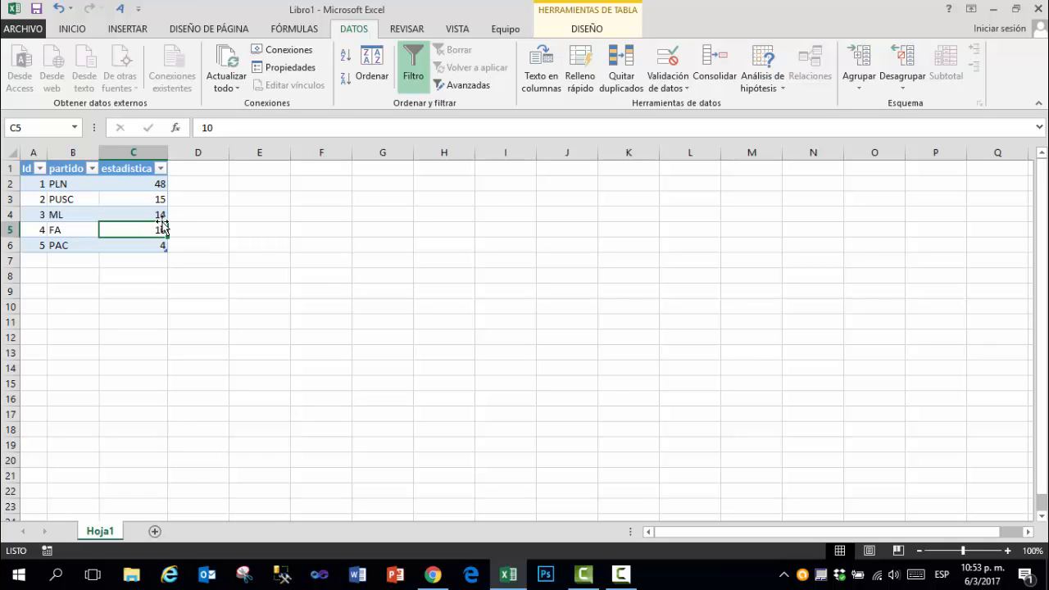
pyautogui.moveTo(31, 184); pyautogui.dragTo(123, 248)
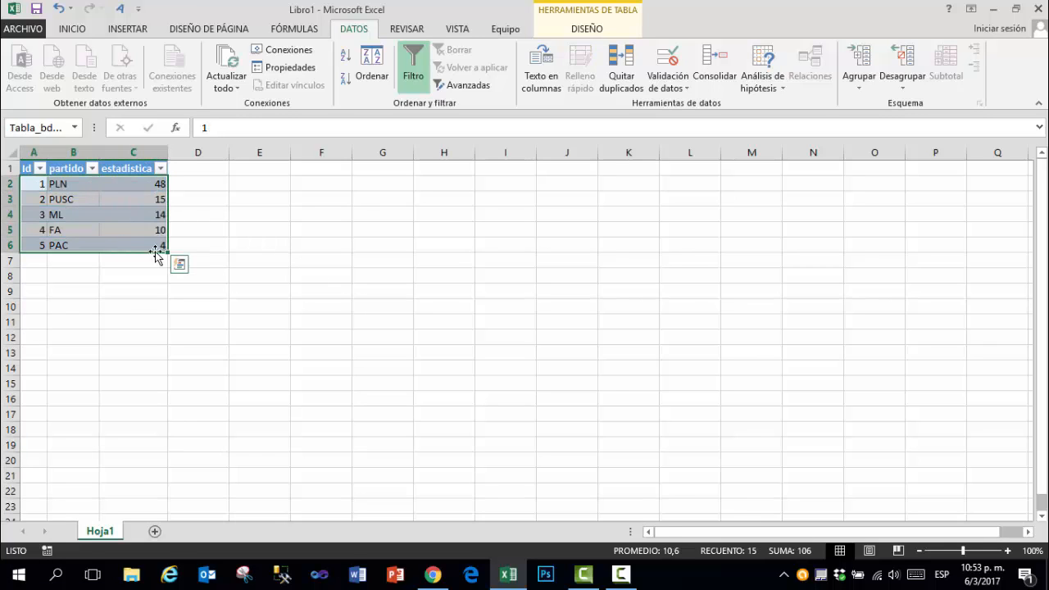
pyautogui.click(188, 244)
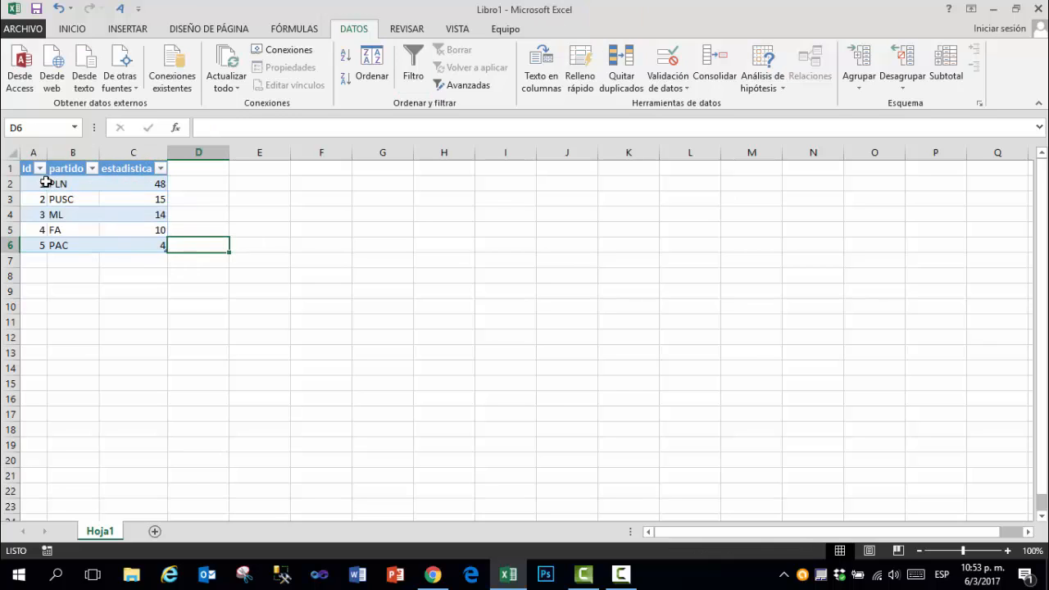
pyautogui.moveTo(41, 184); pyautogui.dragTo(164, 246)
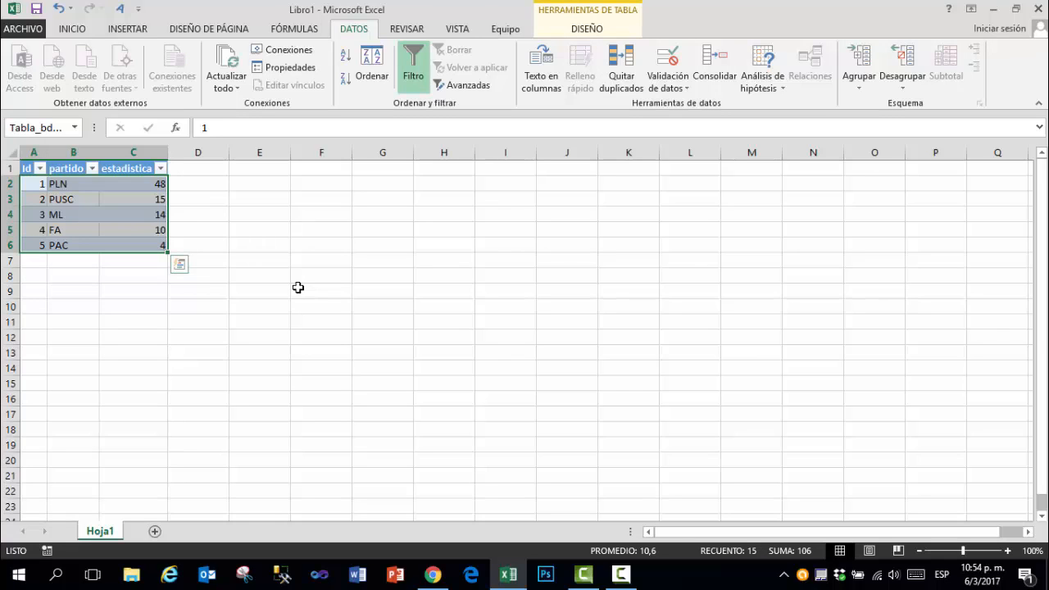
pyautogui.click(145, 217)
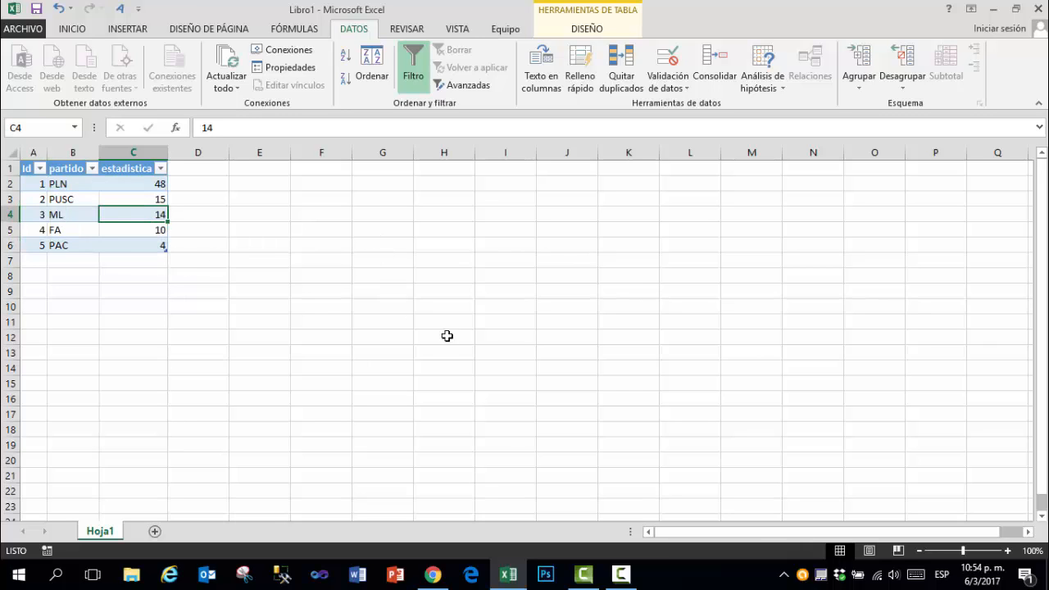
pyautogui.click(402, 327)
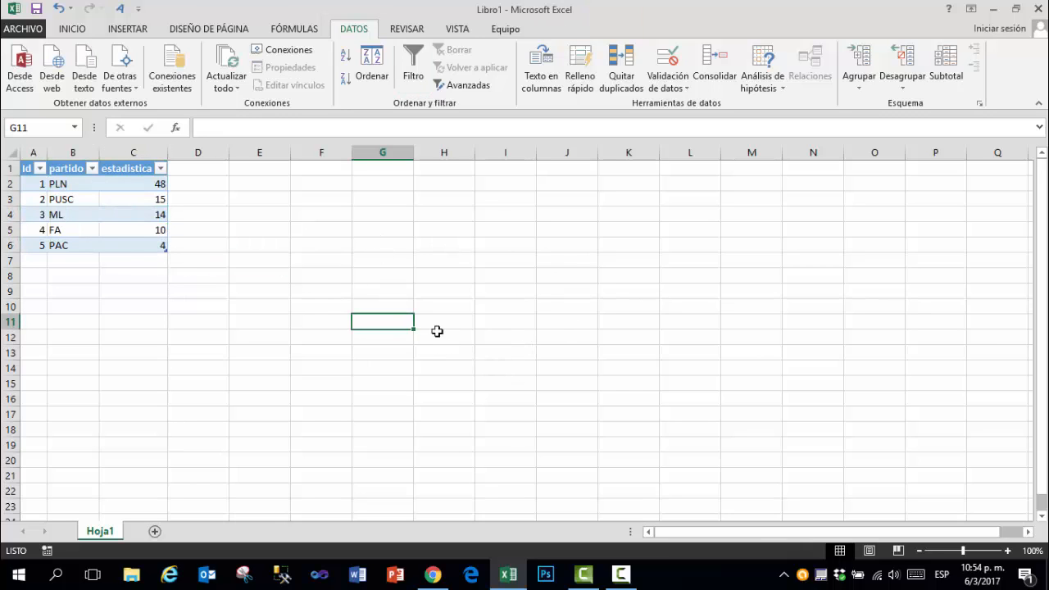
pyautogui.click(396, 293)
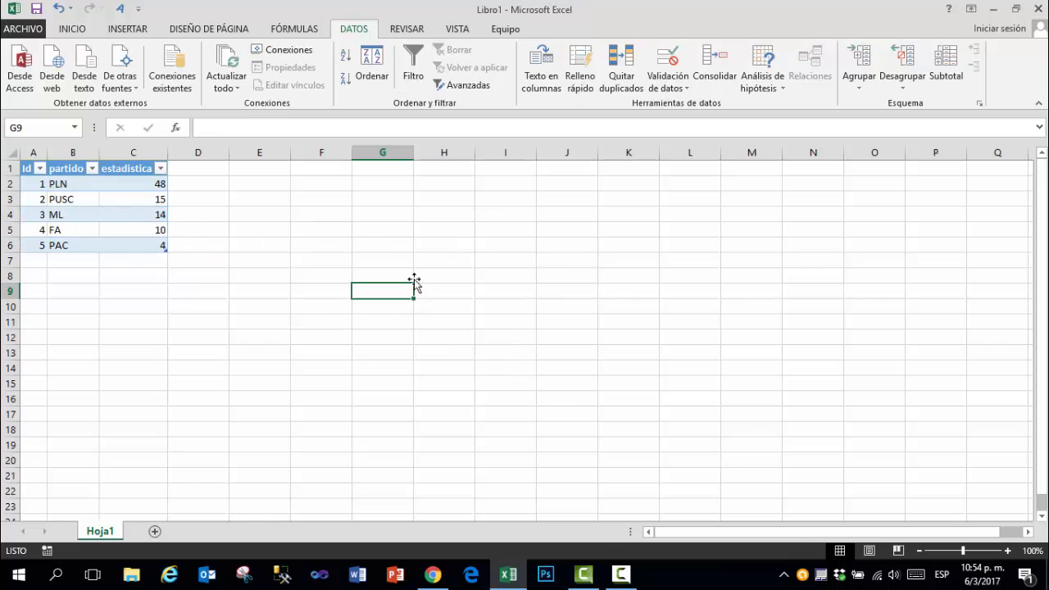
# - Insert a 3-D pie chart based on the whole imported table, including its header row
pyautogui.click(128, 30)
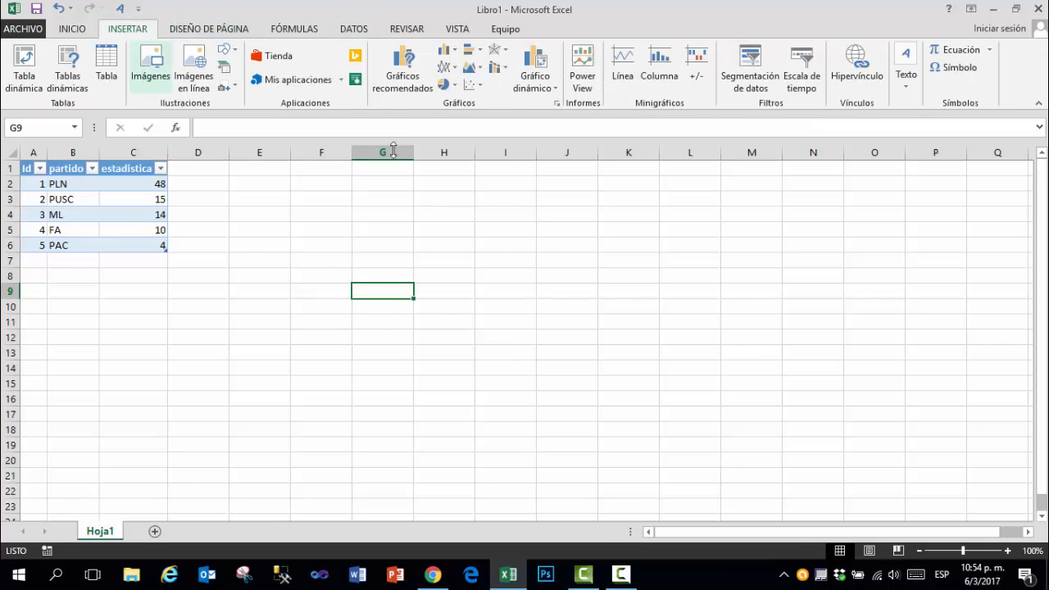
pyautogui.click(448, 86)
pyautogui.click(289, 245)
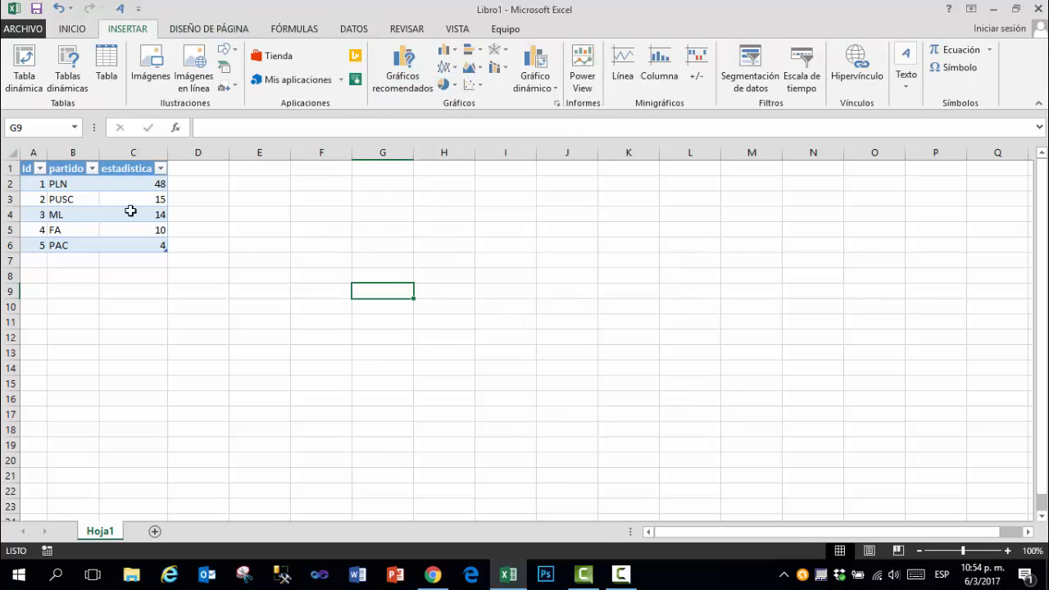
pyautogui.moveTo(29, 170); pyautogui.dragTo(127, 245)
pyautogui.click(445, 84)
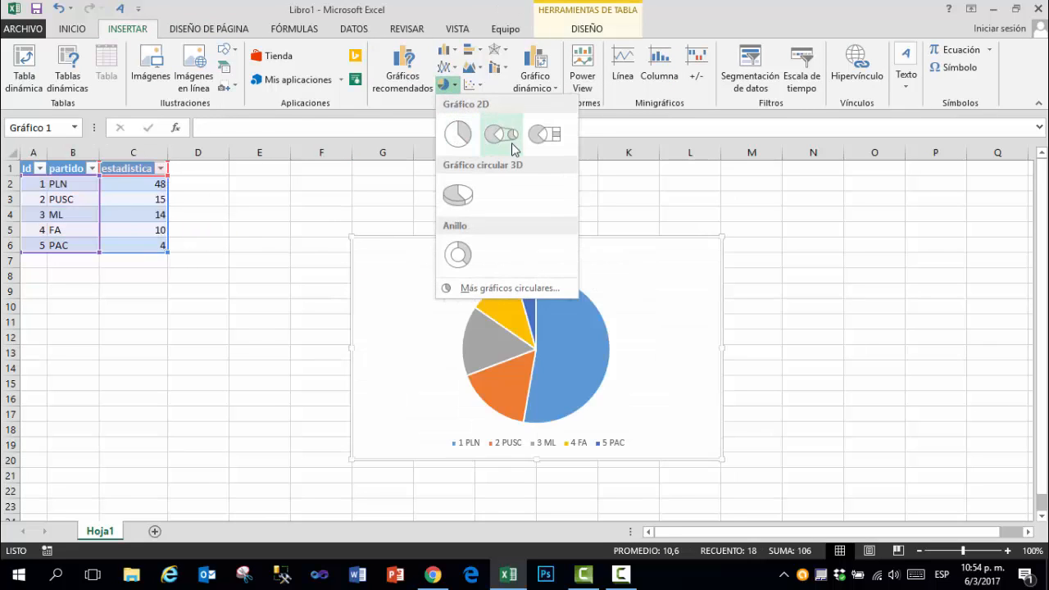
pyautogui.click(459, 190)
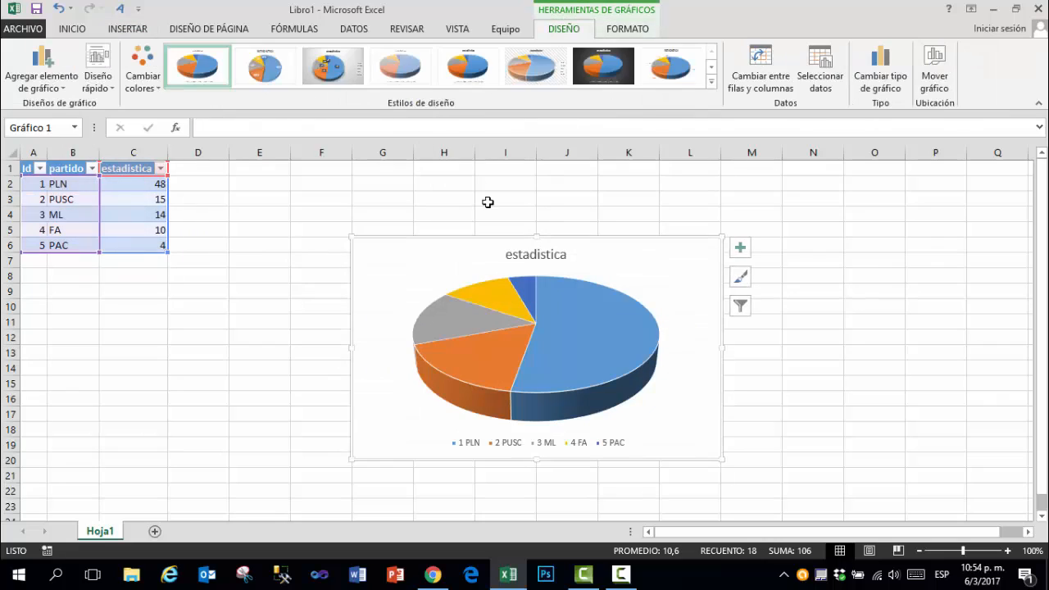
# - Add data labels to the slices of the estadistica pie chart, keeping its title and legend
pyautogui.scroll(-1, 699, 356)
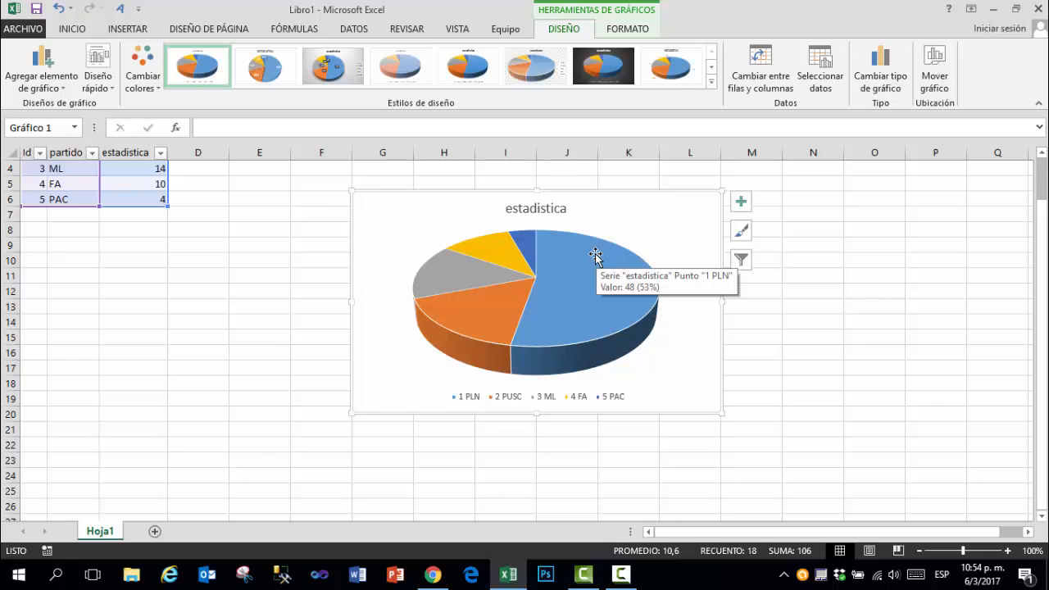
pyautogui.moveTo(538, 347)
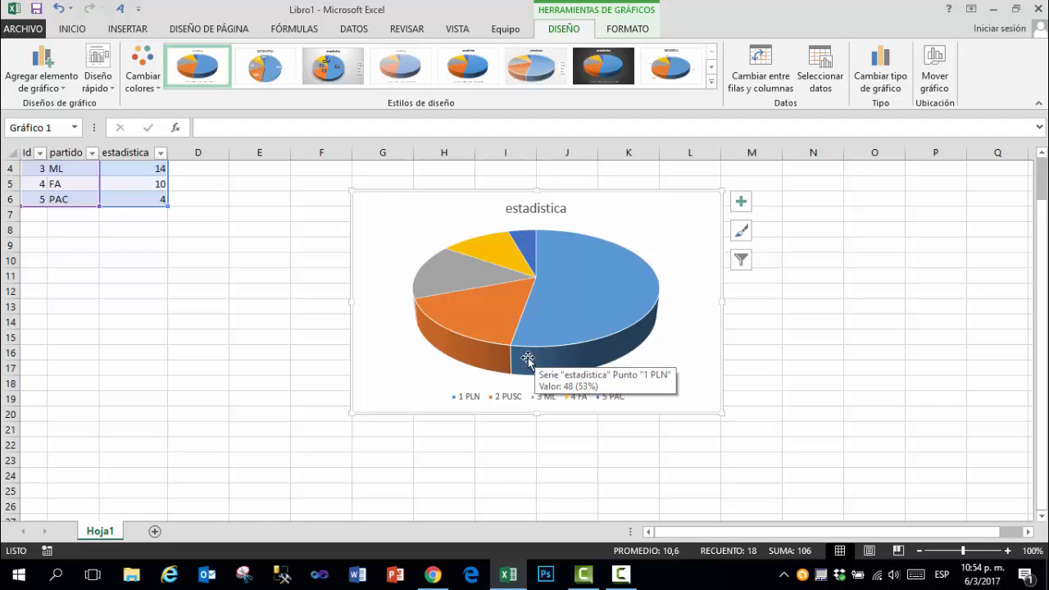
pyautogui.moveTo(490, 319)
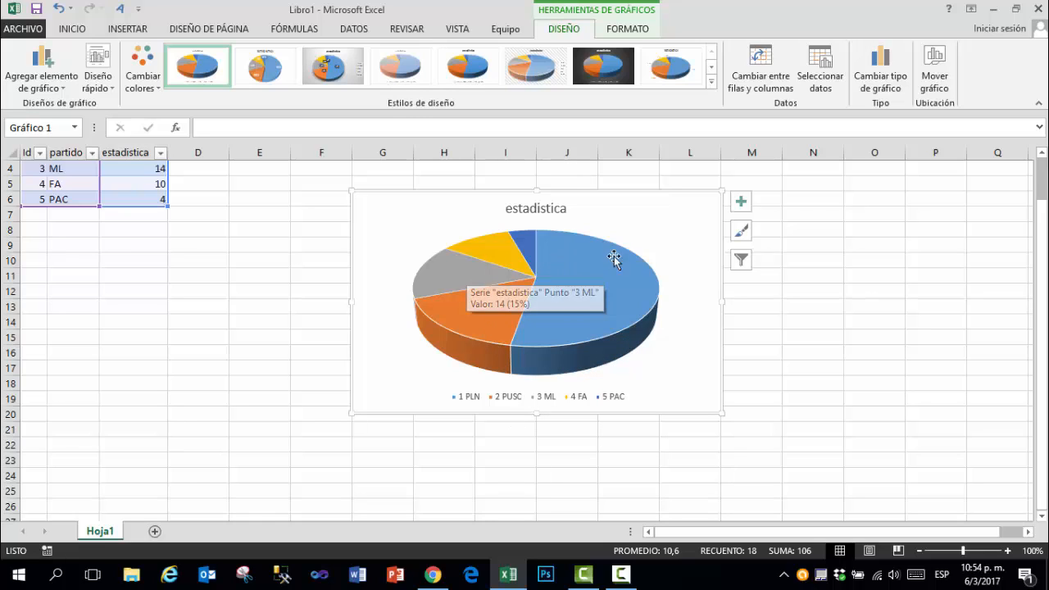
pyautogui.click(654, 228)
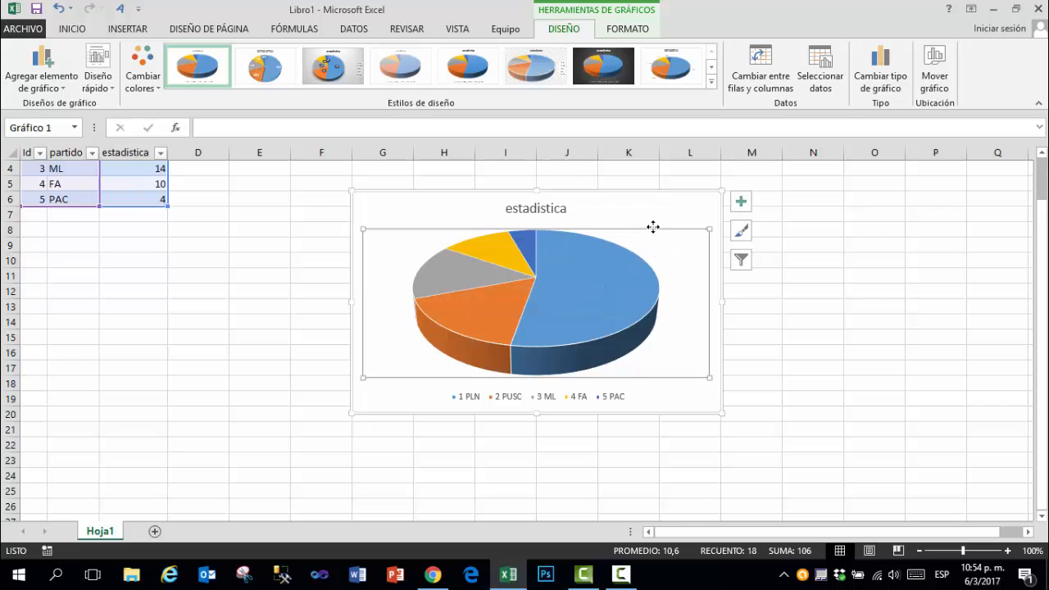
pyautogui.rightClick(666, 281)
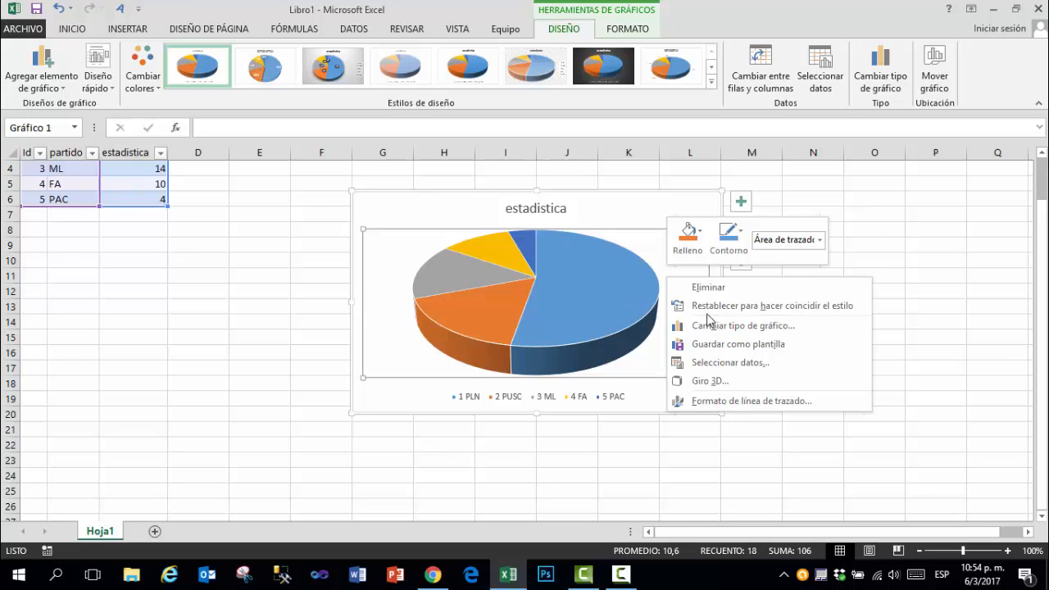
pyautogui.click(603, 373)
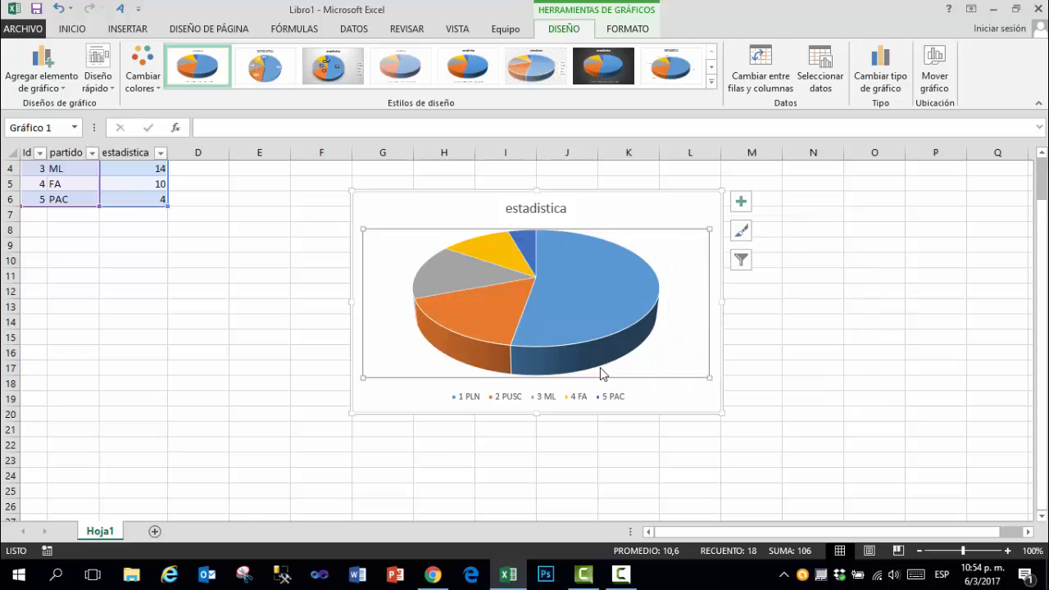
pyautogui.click(741, 202)
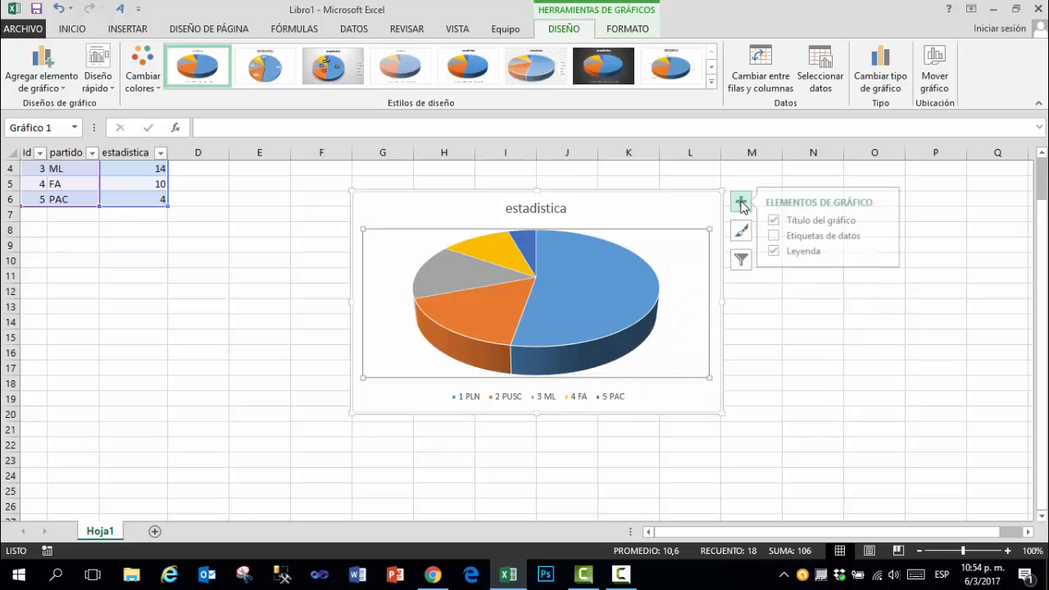
pyautogui.click(781, 235)
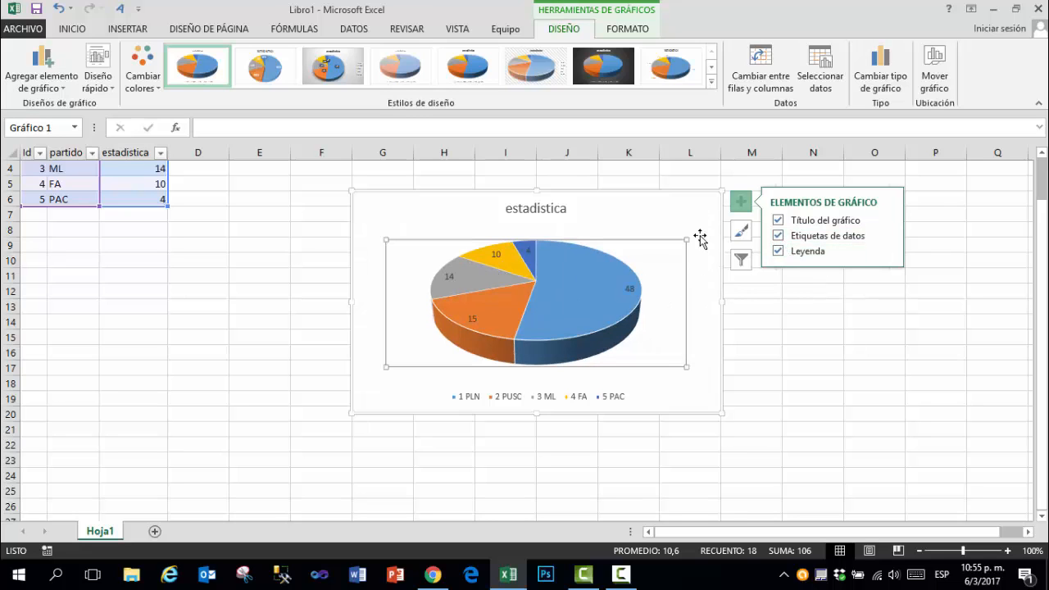
pyautogui.click(223, 274)
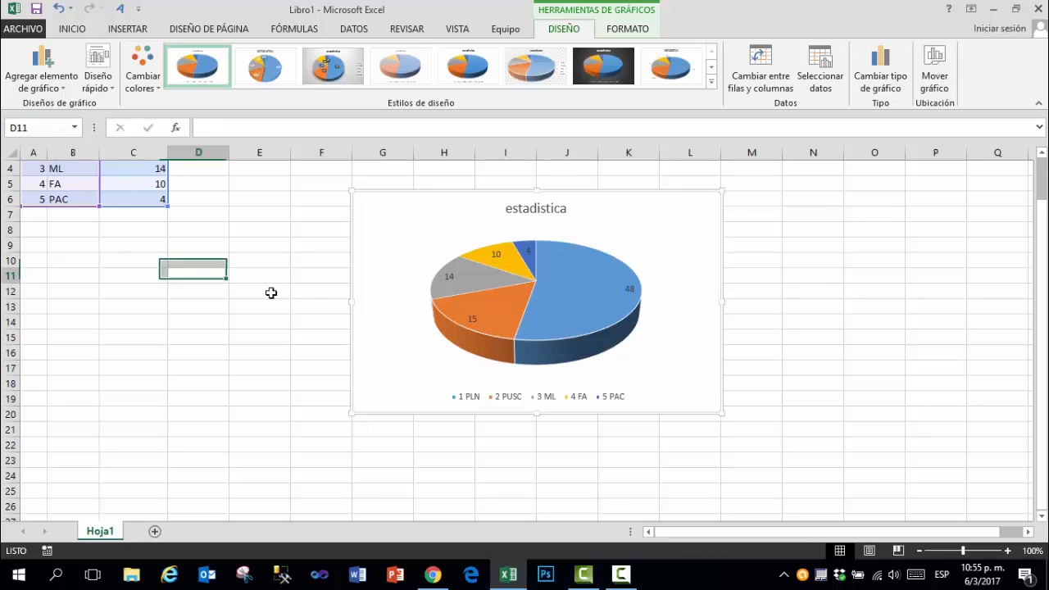
# - Save the workbook in the Documents folder as libro ejemplo bd.xlsx
pyautogui.scroll(1, 270, 292)
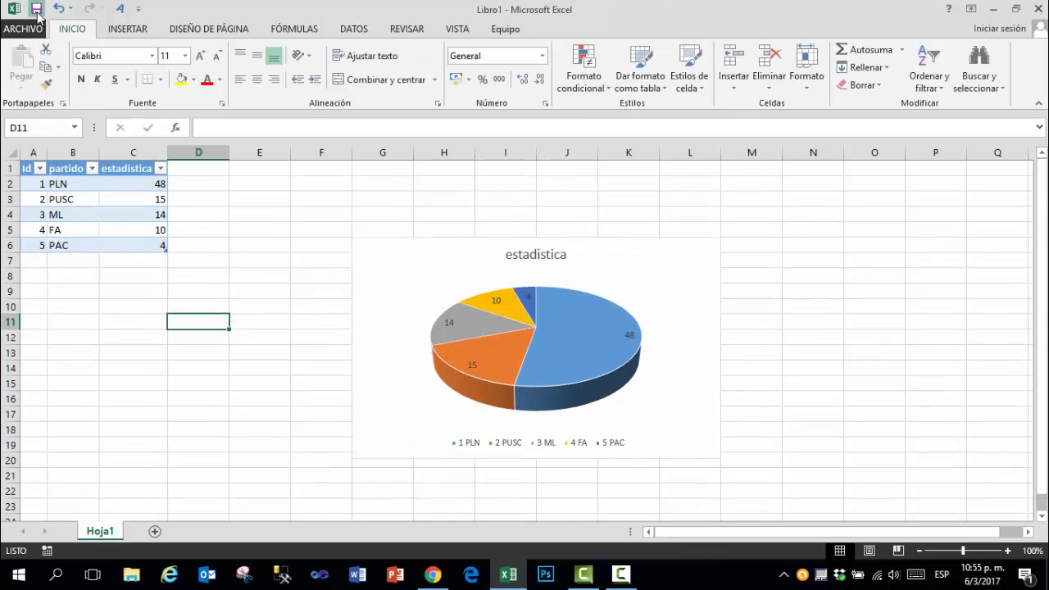
pyautogui.click(36, 8)
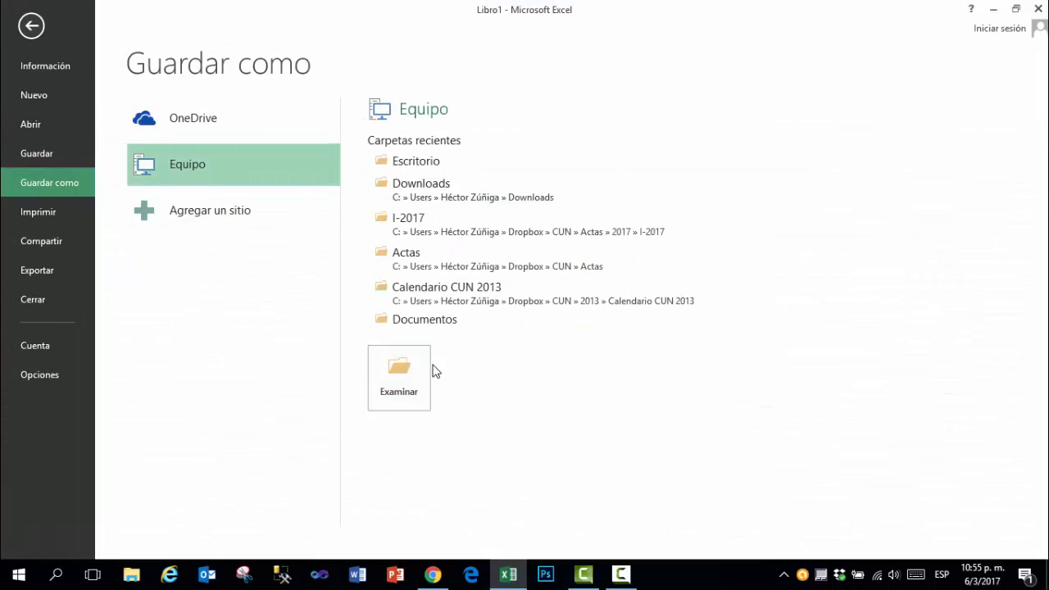
pyautogui.click(410, 320)
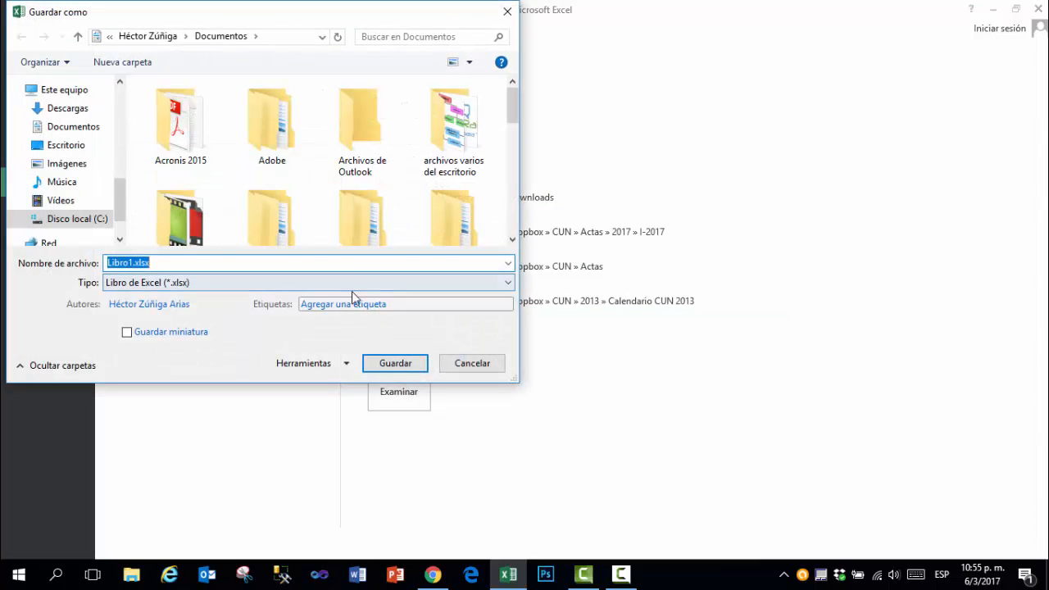
pyautogui.write('LIB')
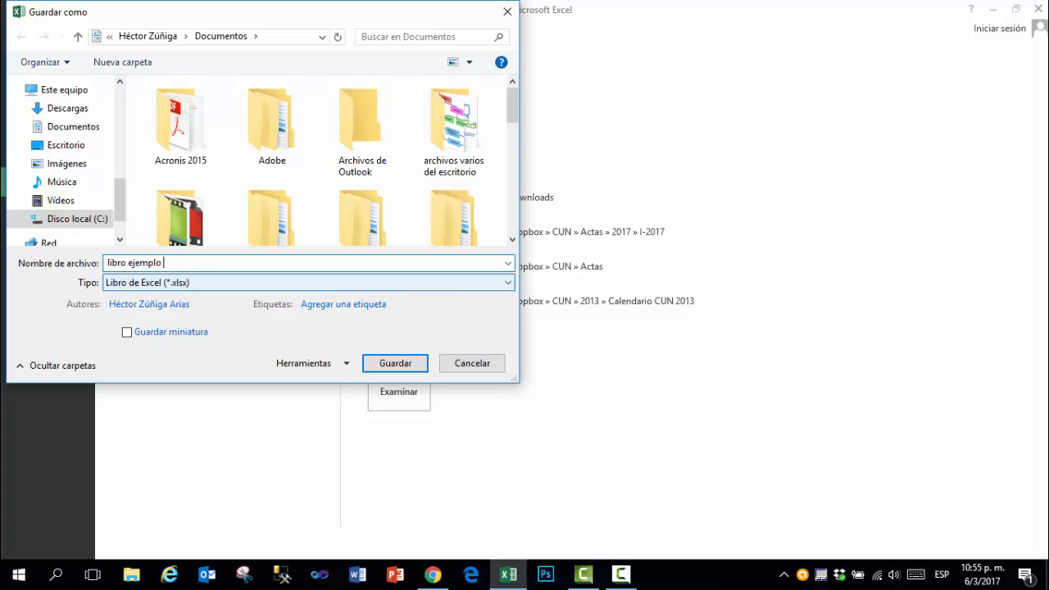
pyautogui.click(386, 364)
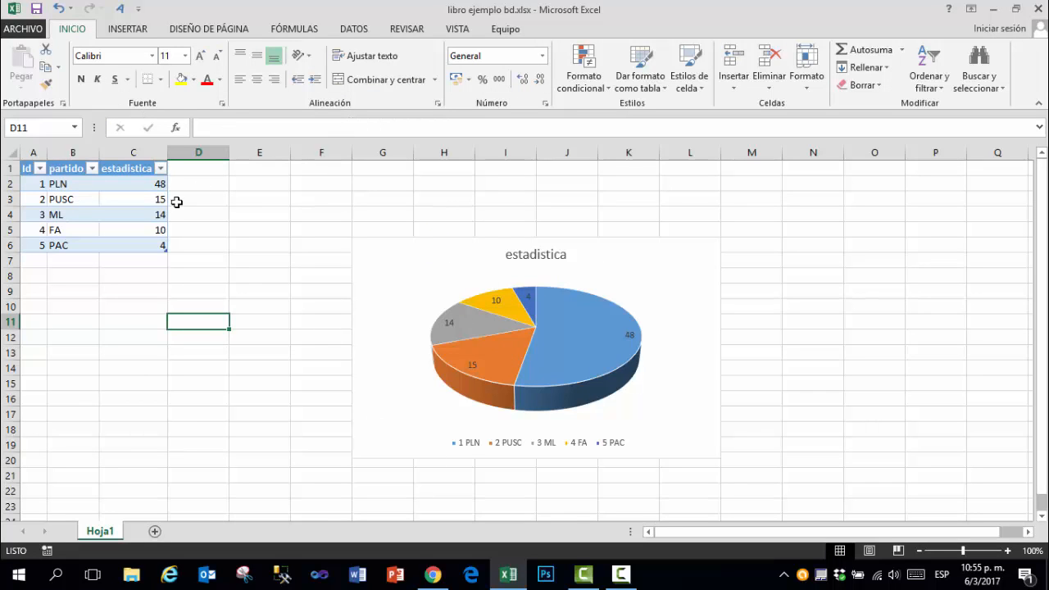
# - Refresh all external data of the saved workbook from within the imported party table
pyautogui.click(156, 183)
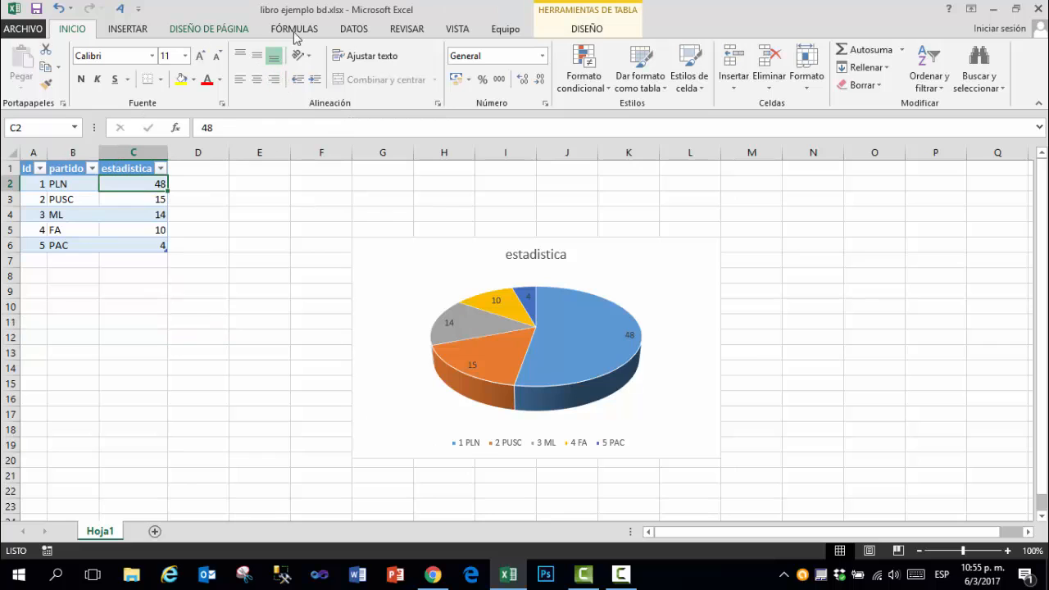
pyautogui.click(355, 30)
pyautogui.click(229, 62)
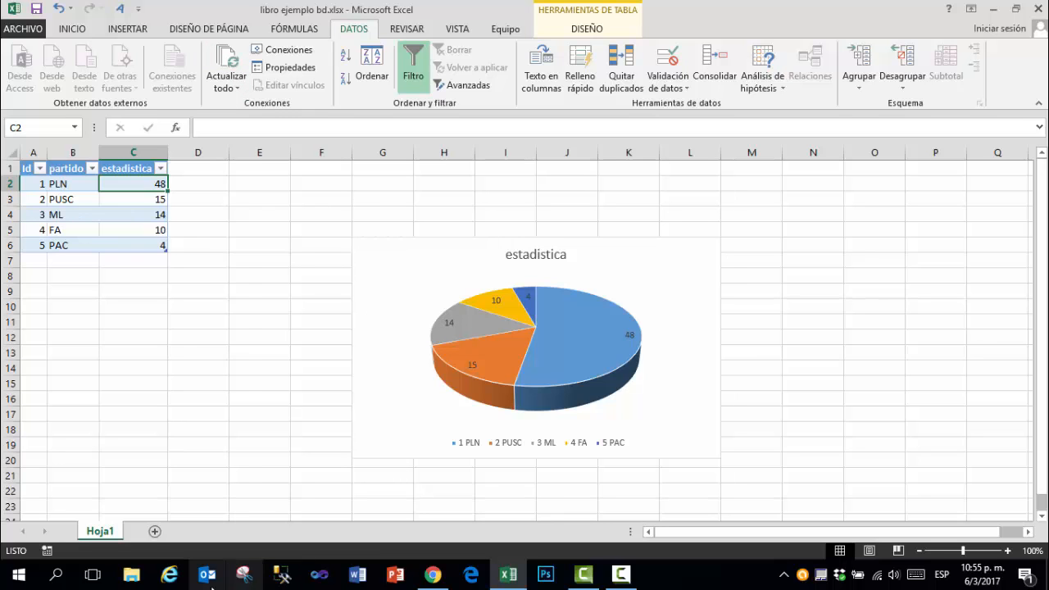
# - Open the Documents folder in the file explorer and try to open the bdejemplo.accdb database in Access
pyautogui.click(131, 574)
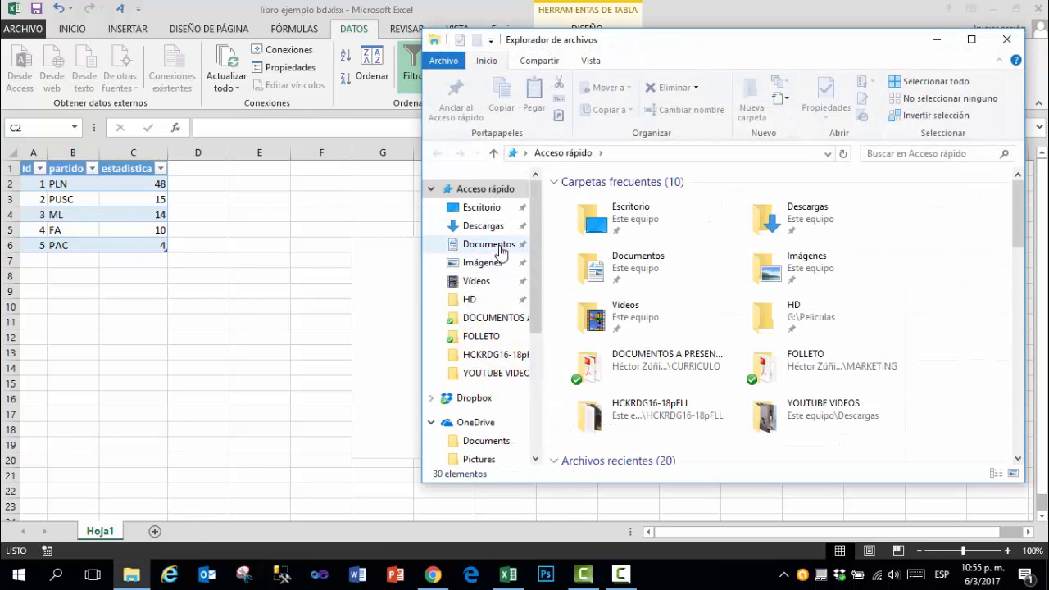
pyautogui.click(492, 244)
pyautogui.scroll(-5, 808, 400)
pyautogui.doubleClick(686, 319)
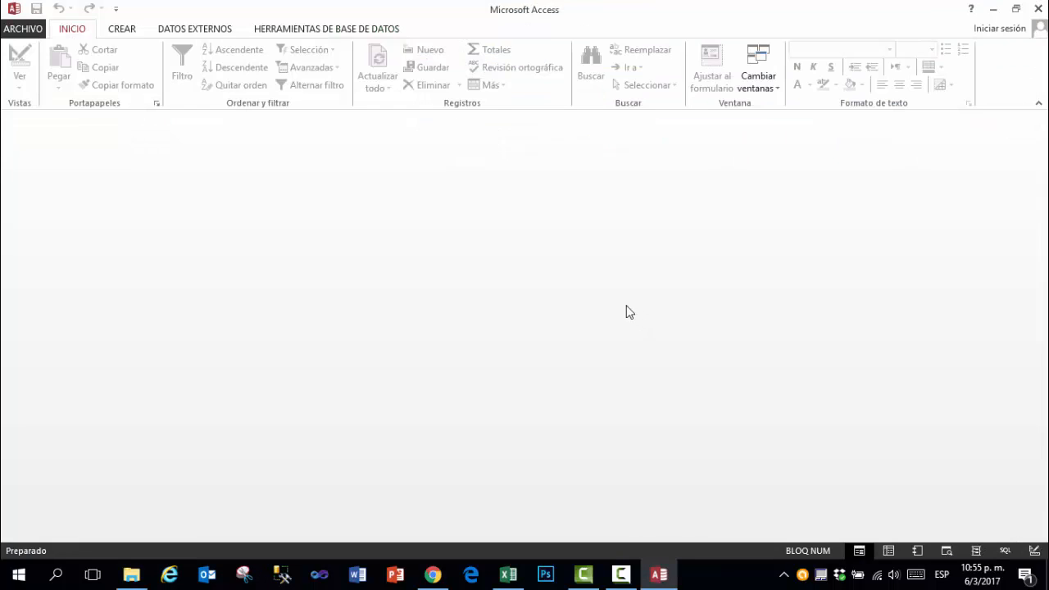
pyautogui.click(1038, 9)
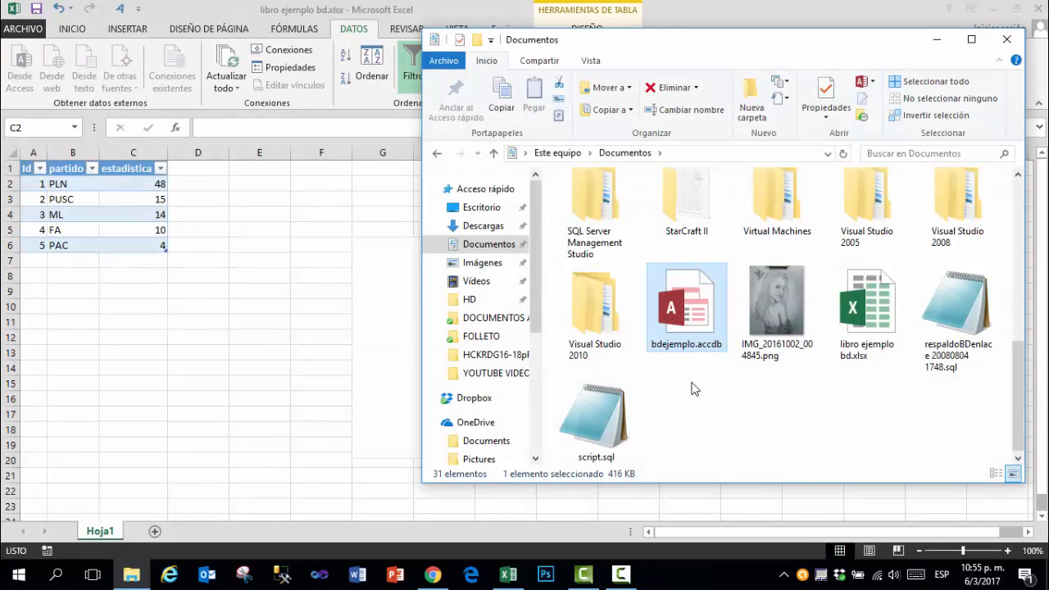
# - Save and close the libro ejemplo bd.xlsx workbook, and open the tbl_encuesta_elecciones table of bdejemplo.accdb in Access with its content enabled
pyautogui.click(1038, 9)
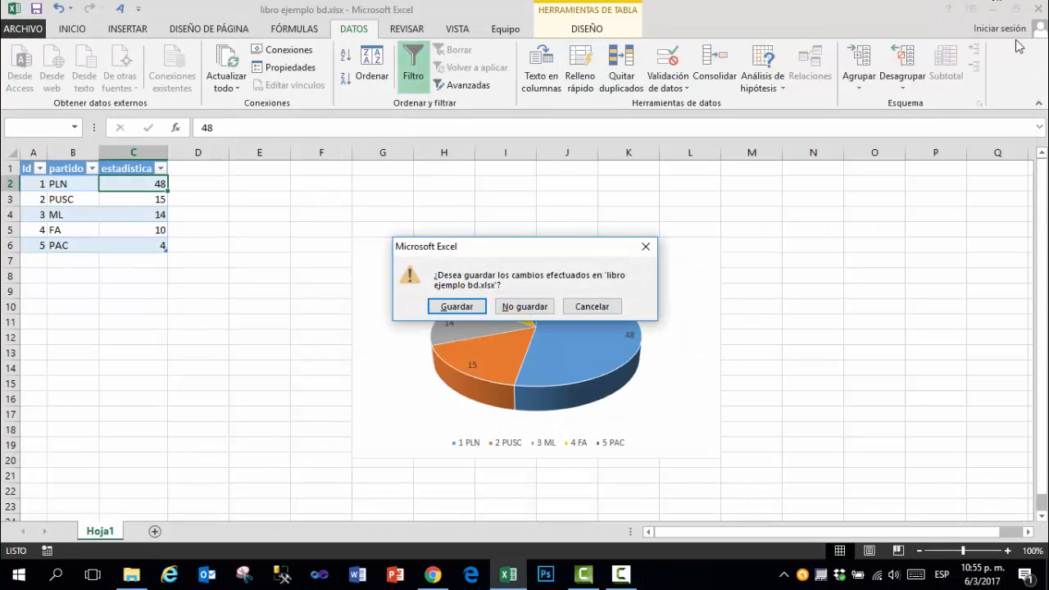
pyautogui.click(442, 307)
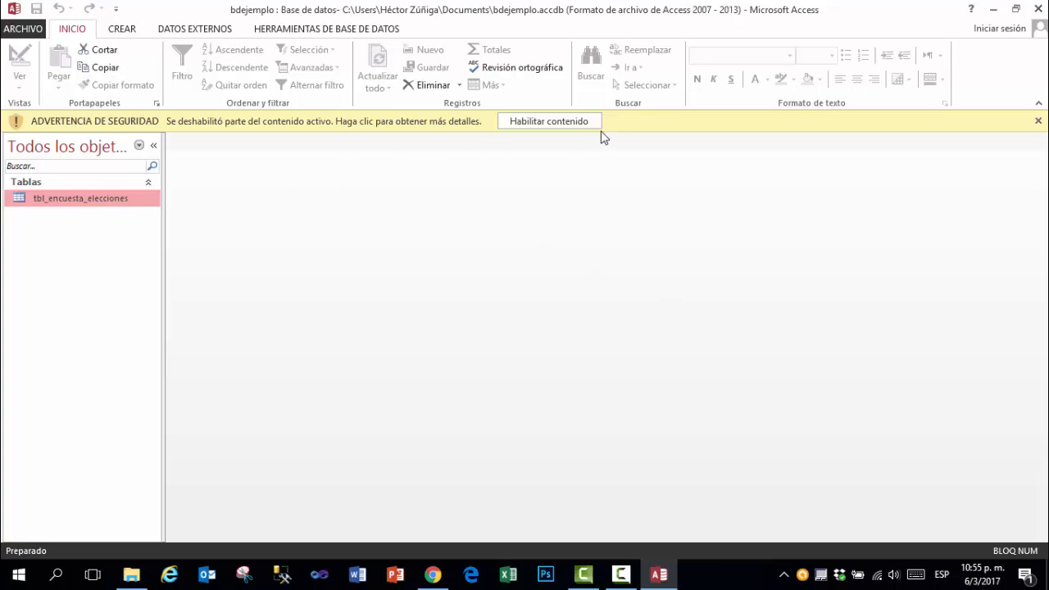
pyautogui.click(592, 123)
pyautogui.doubleClick(48, 175)
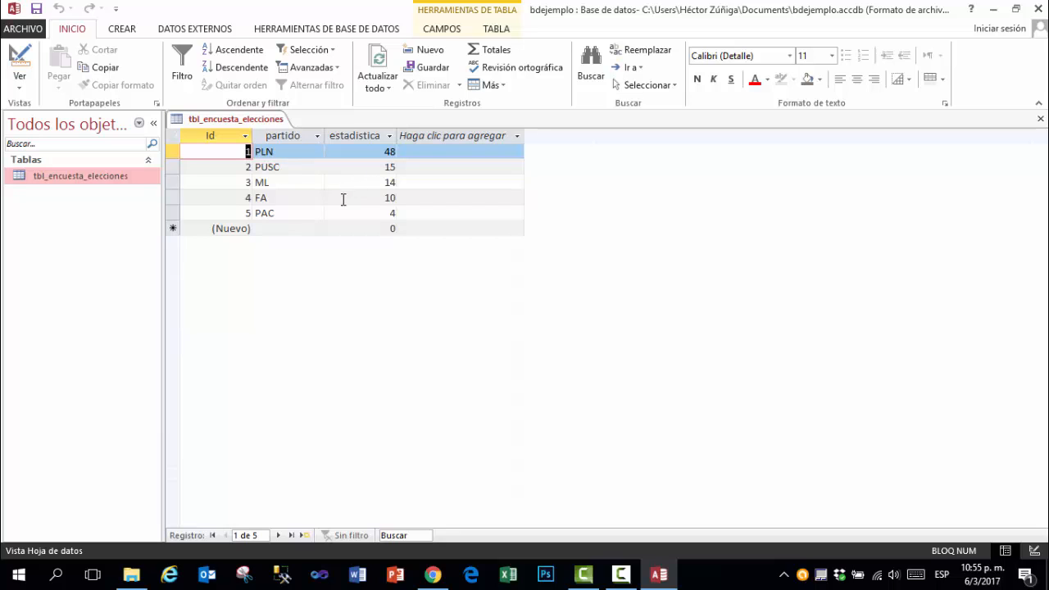
# - Set estadistica to 50 for PAC, 30 for FA, 5 for ML, 5 for PUSC and 10 for PLN, and close the saved database
pyautogui.doubleClick(376, 213)
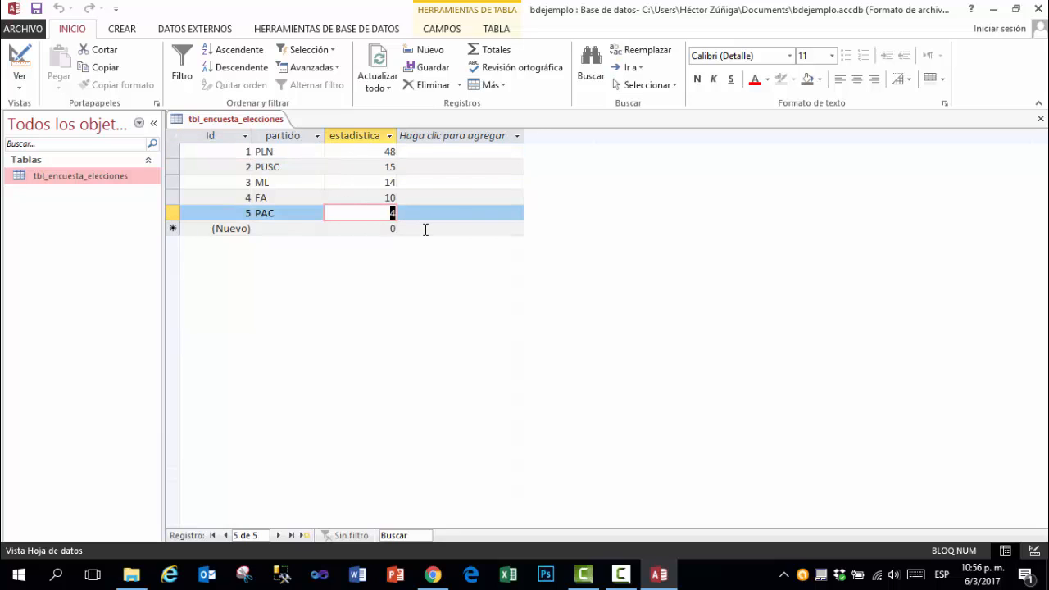
pyautogui.write('50')
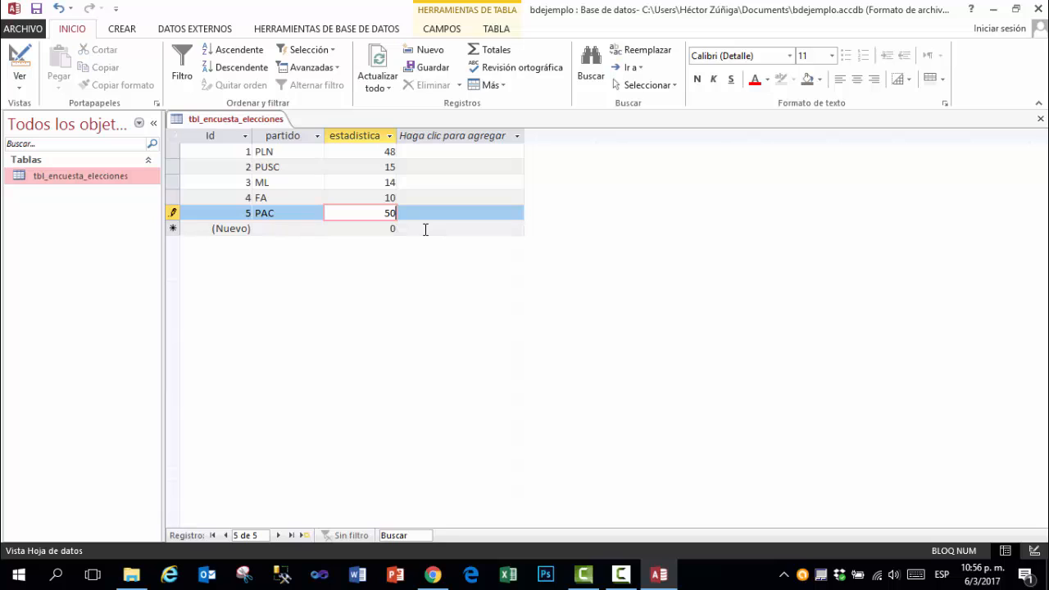
pyautogui.press('Up')
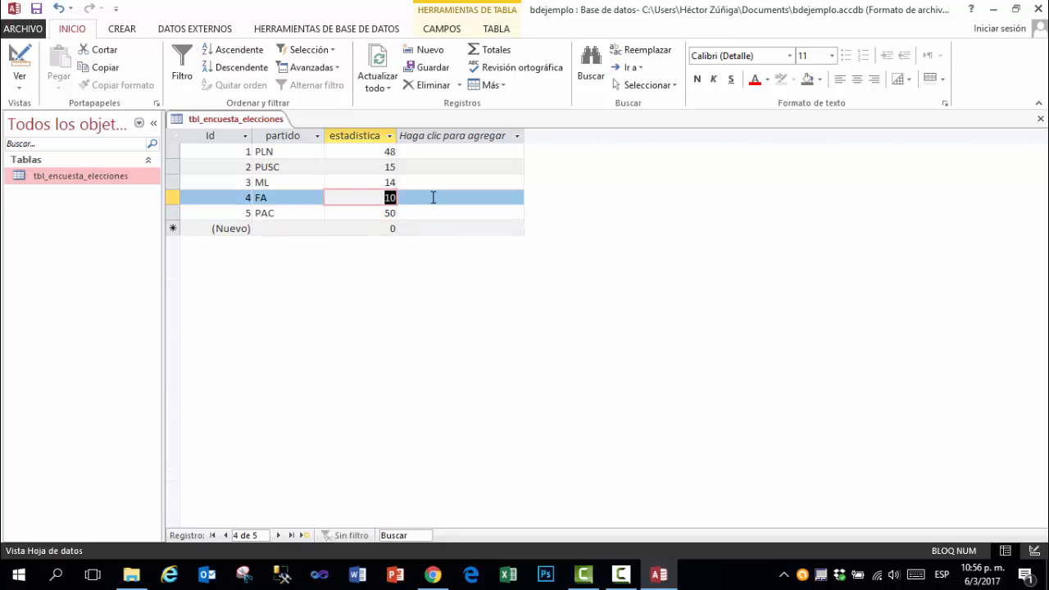
pyautogui.write('30')
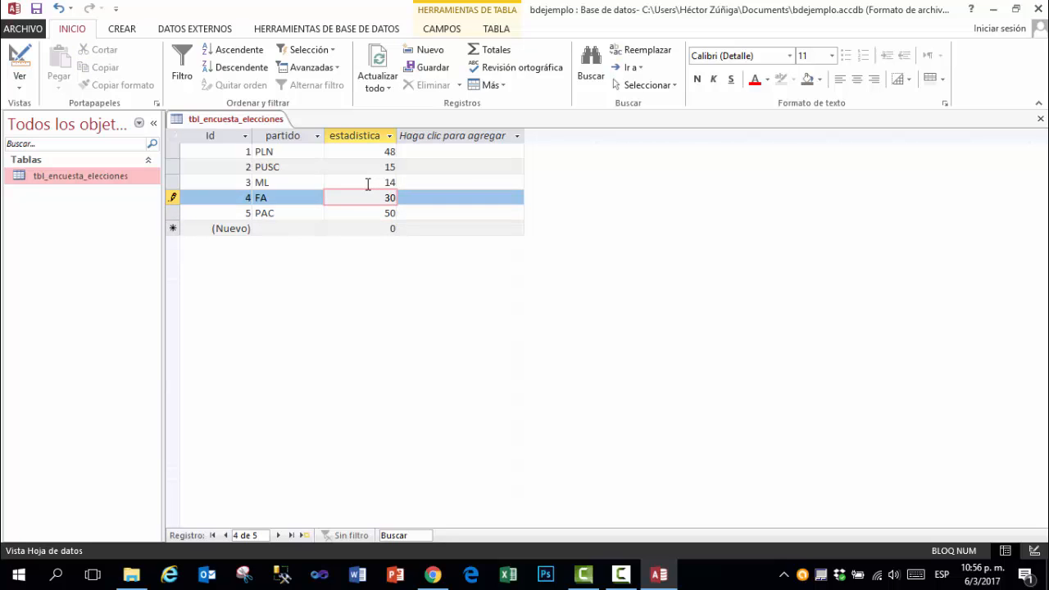
pyautogui.press('Up')
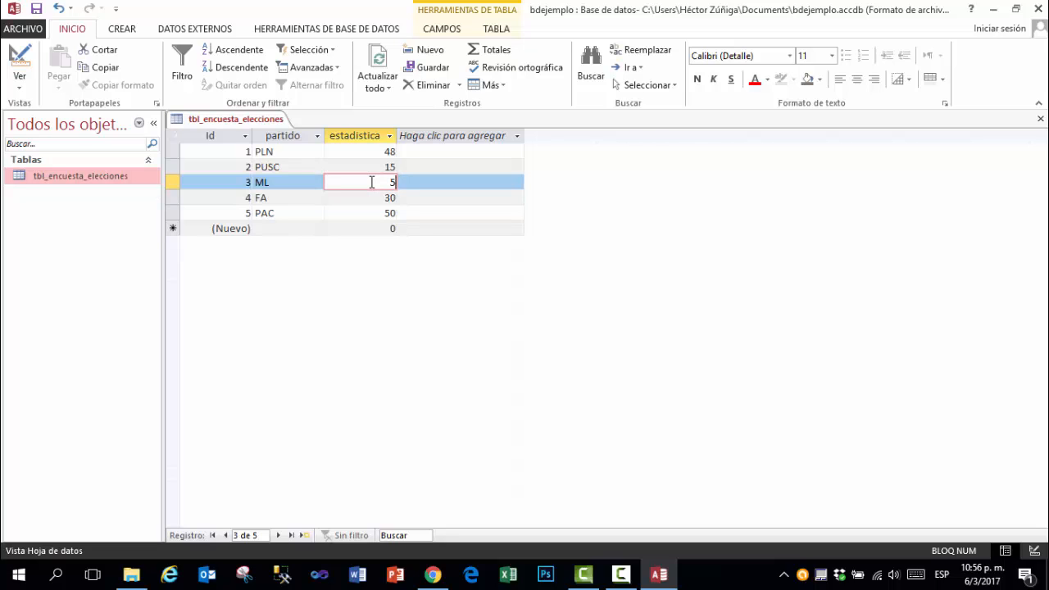
pyautogui.doubleClick(373, 167)
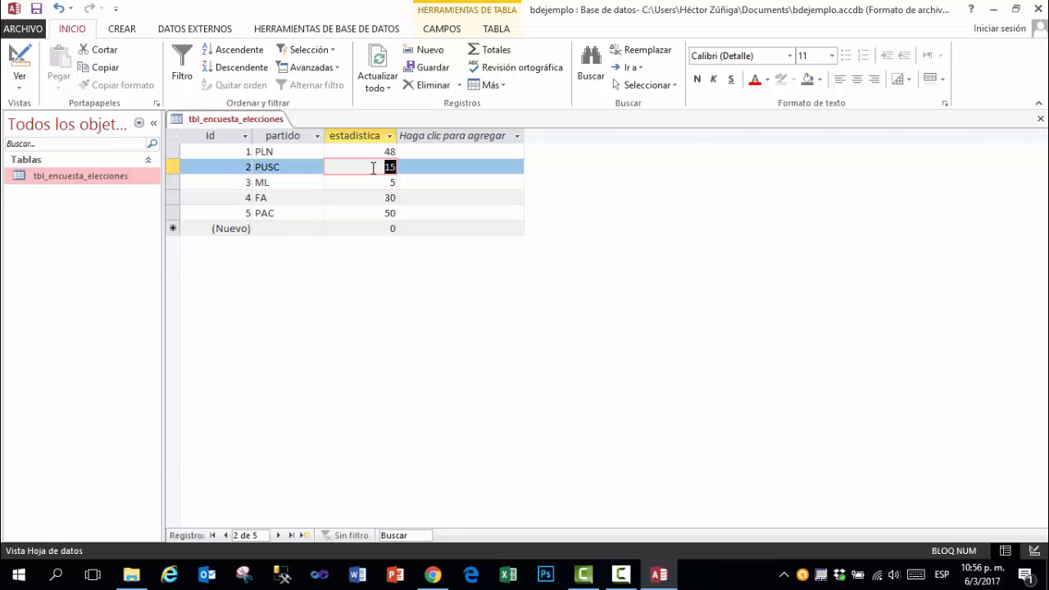
pyautogui.write('5')
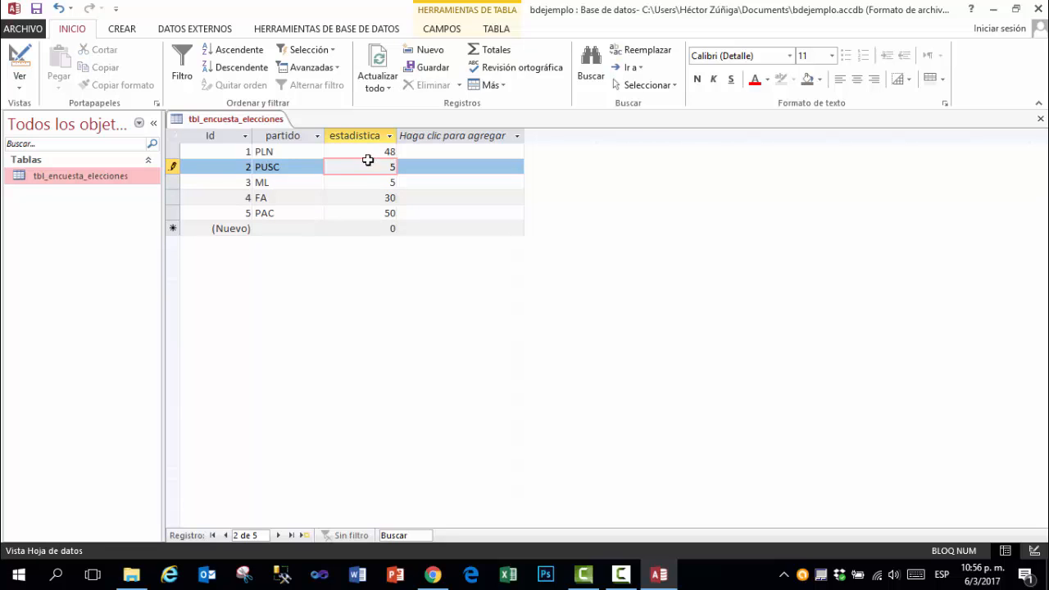
pyautogui.doubleClick(376, 153)
pyautogui.write('10')
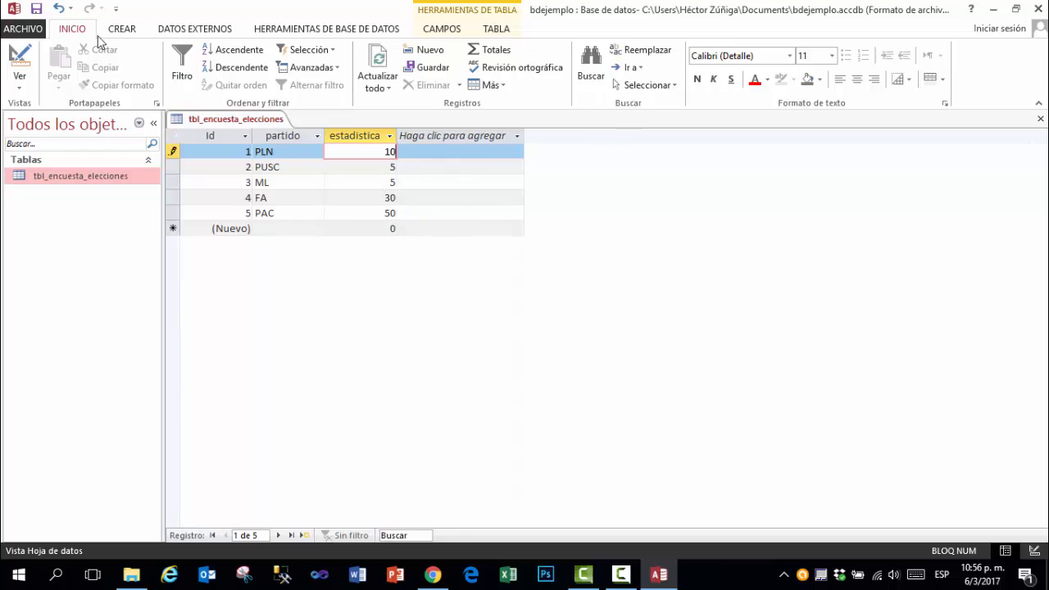
pyautogui.click(36, 8)
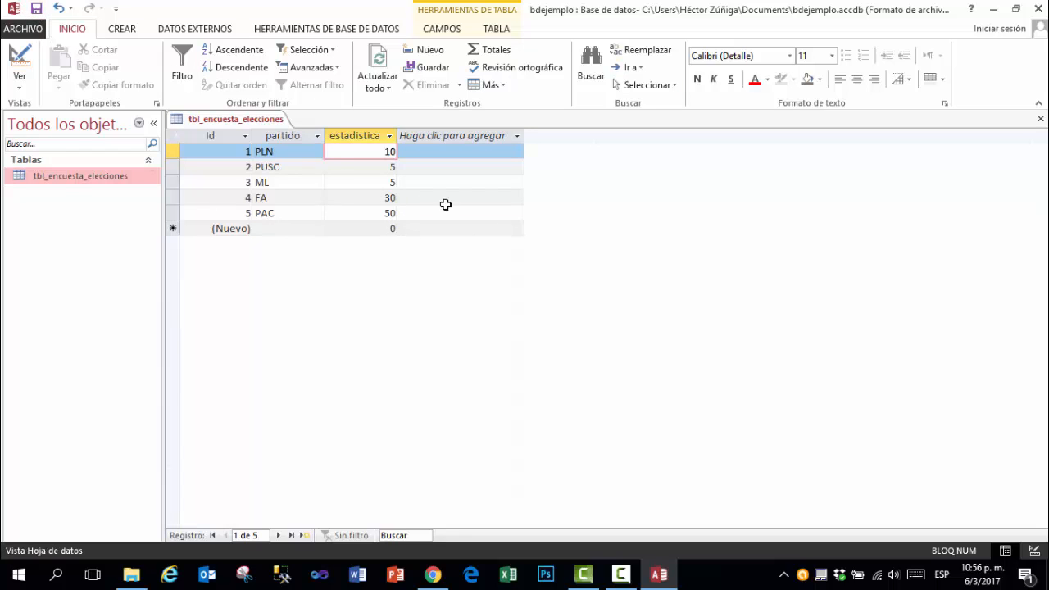
pyautogui.click(1038, 15)
# - Reopen libro ejemplo bd.xlsx in Excel from the Documents folder and enable its external data connections
pyautogui.click(869, 315)
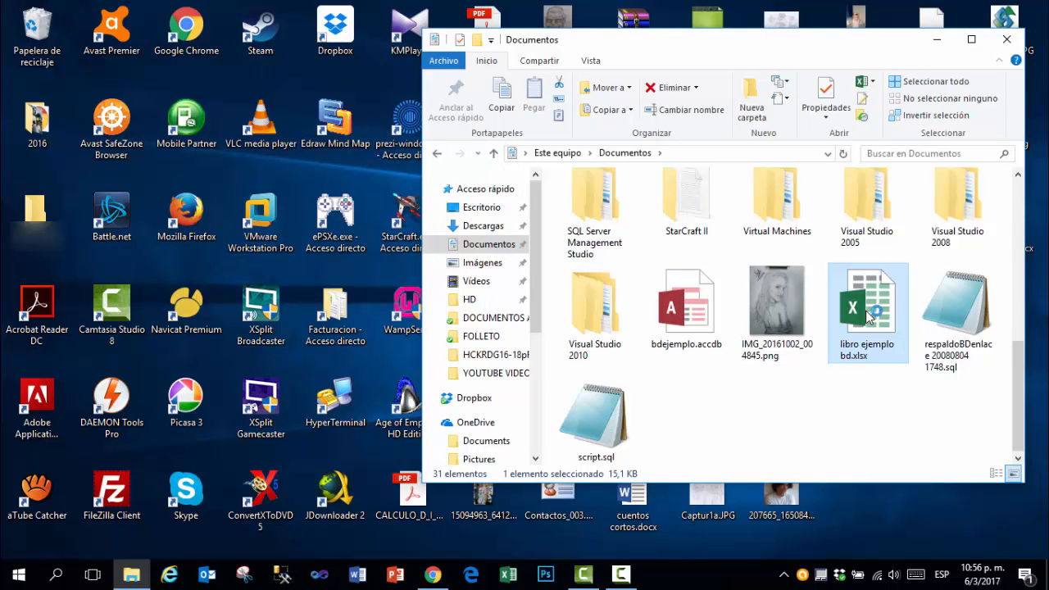
pyautogui.doubleClick(869, 316)
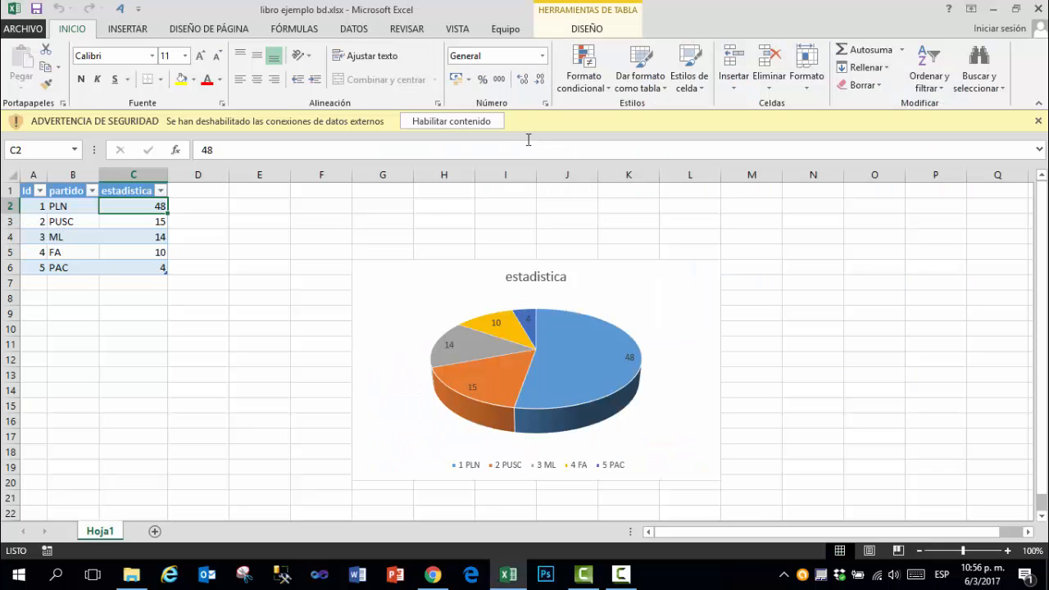
pyautogui.click(478, 120)
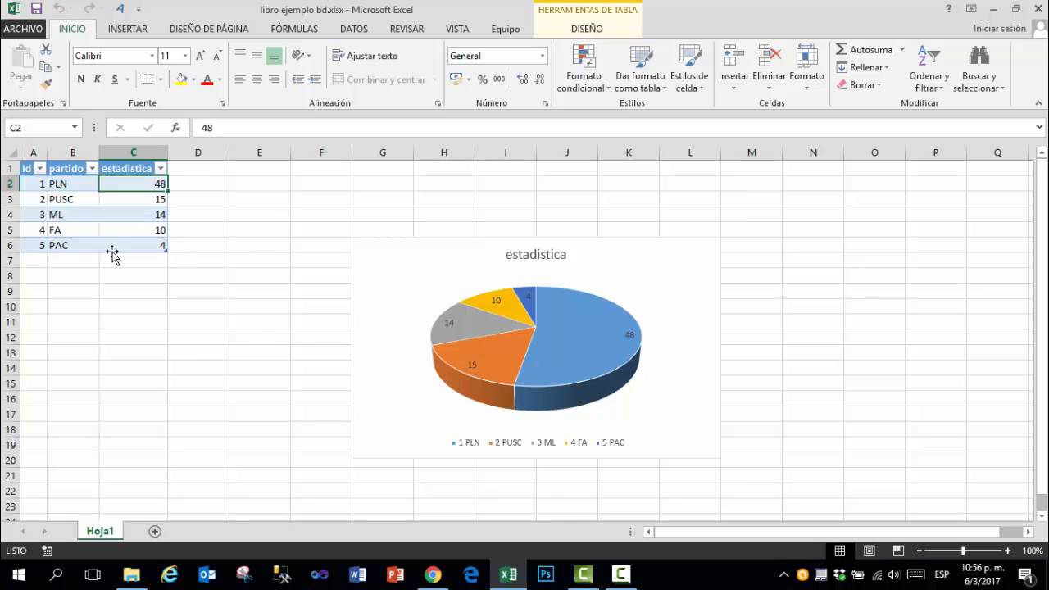
# - Refresh all external data so the table and pie chart take the party values edited in Access
pyautogui.click(354, 30)
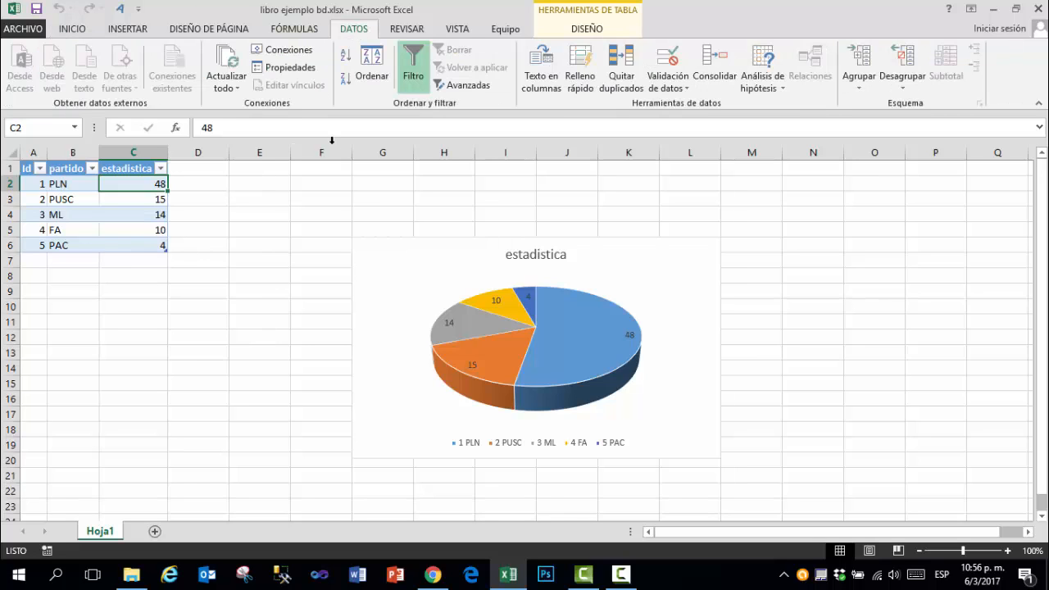
pyautogui.click(237, 90)
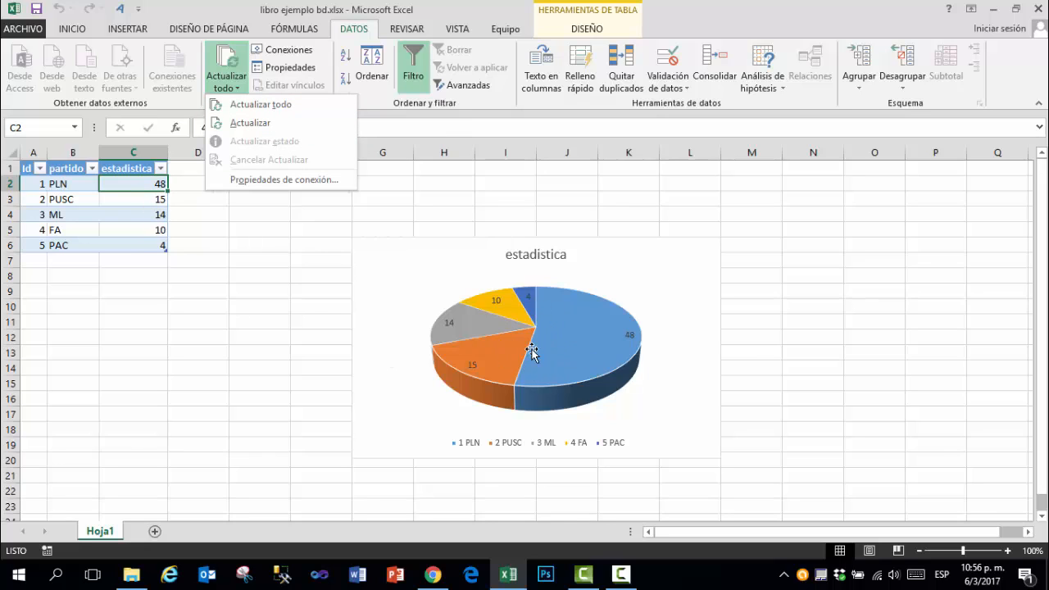
pyautogui.click(263, 108)
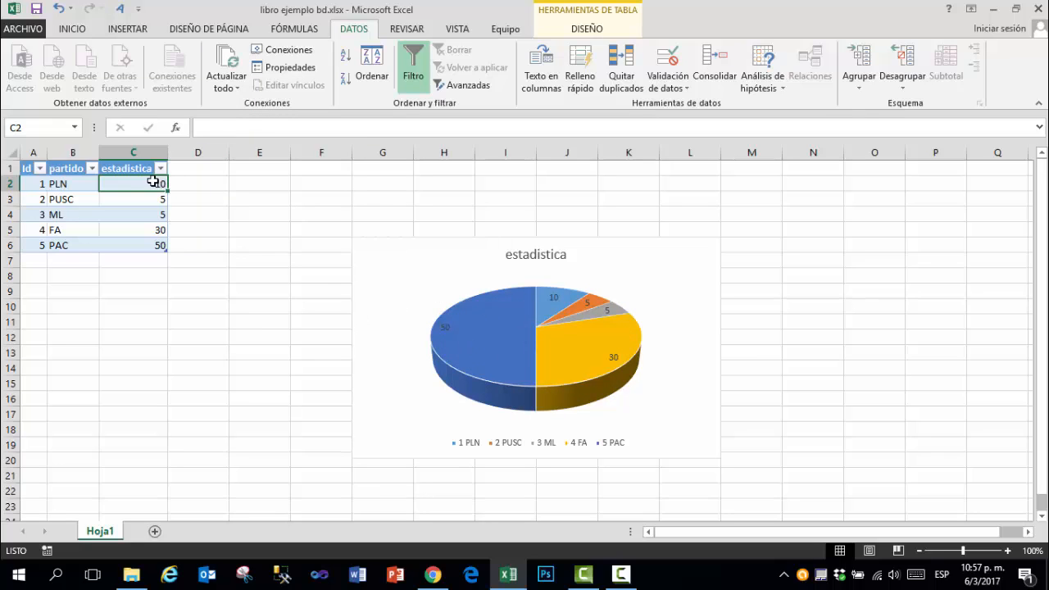
# - Compare the refreshed estadistica values in cells C2 to C6 with the slices of the pie chart
pyautogui.moveTo(133, 184); pyautogui.dragTo(137, 244)
pyautogui.click(198, 213)
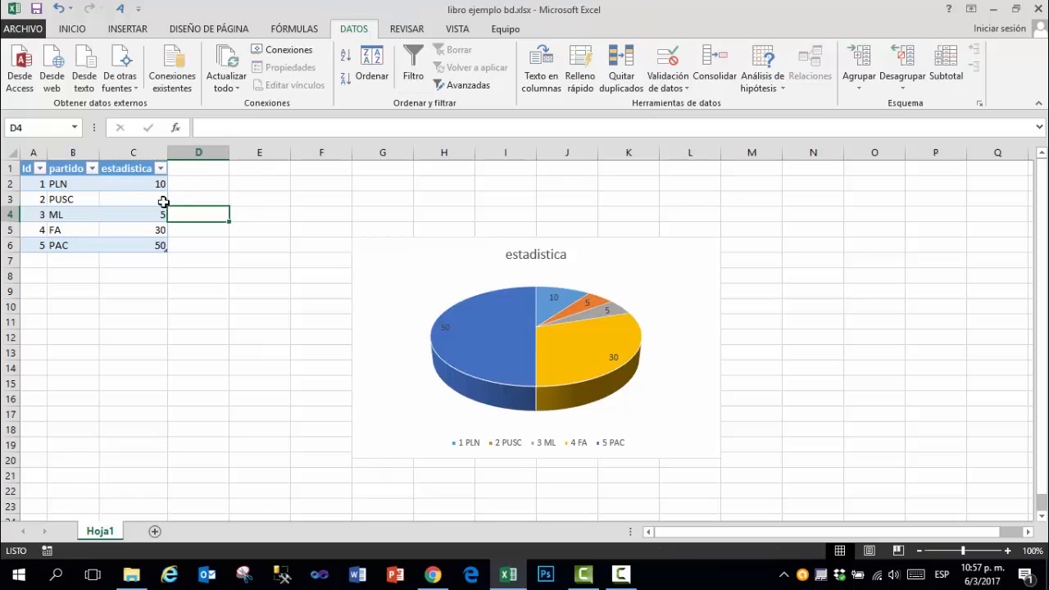
pyautogui.moveTo(135, 183); pyautogui.dragTo(145, 246)
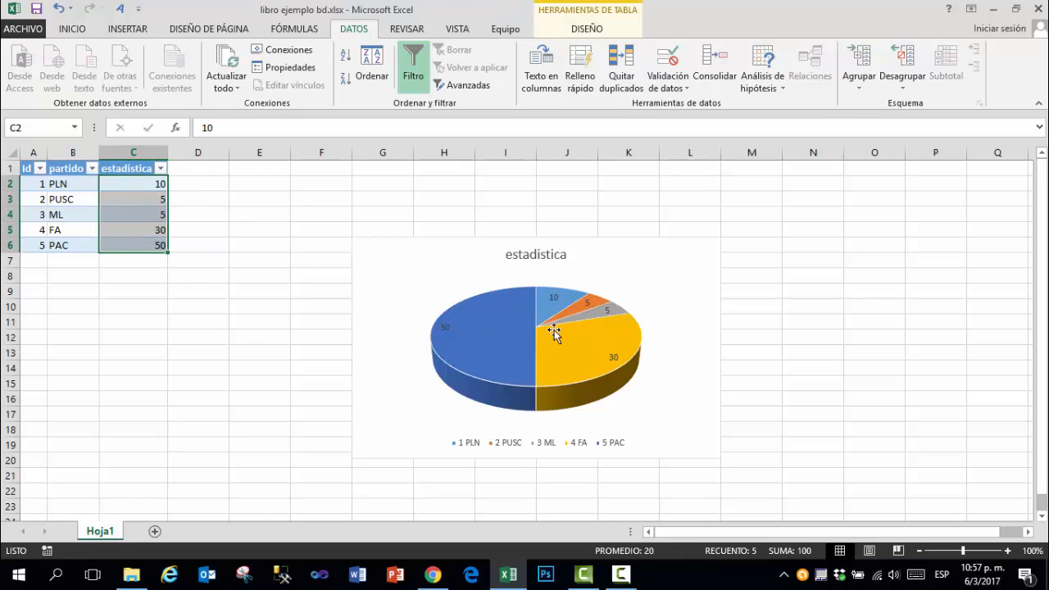
pyautogui.moveTo(536, 360)
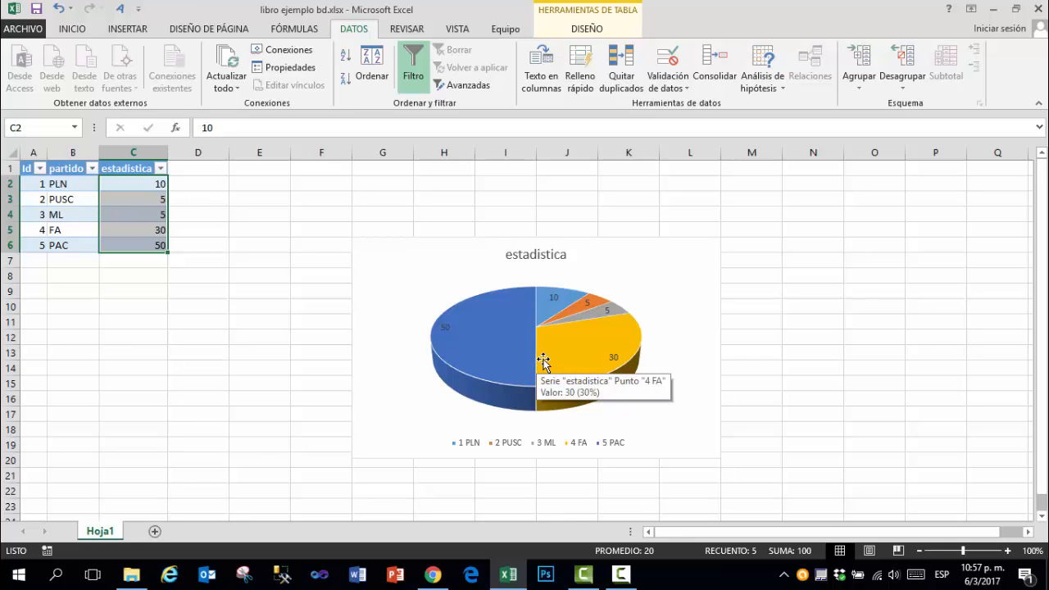
pyautogui.click(181, 308)
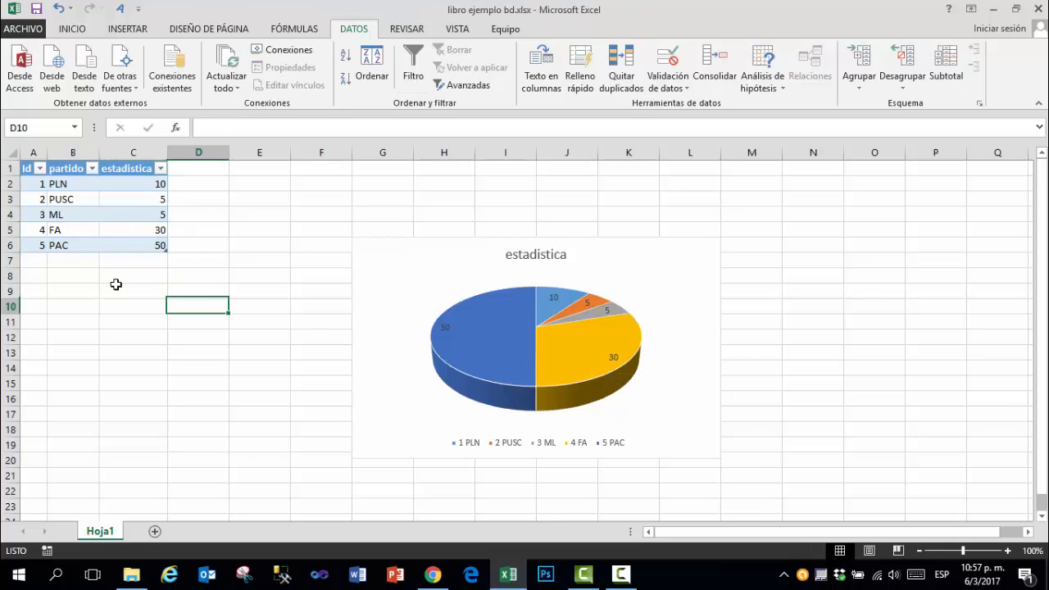
pyautogui.moveTo(27, 171); pyautogui.dragTo(49, 246)
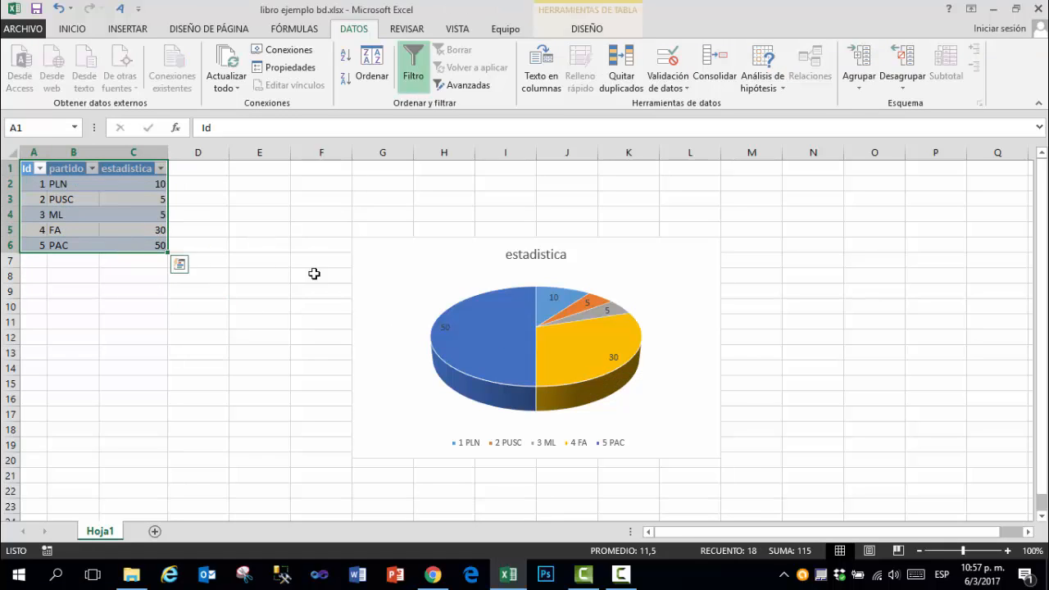
pyautogui.click(513, 289)
pyautogui.click(500, 252)
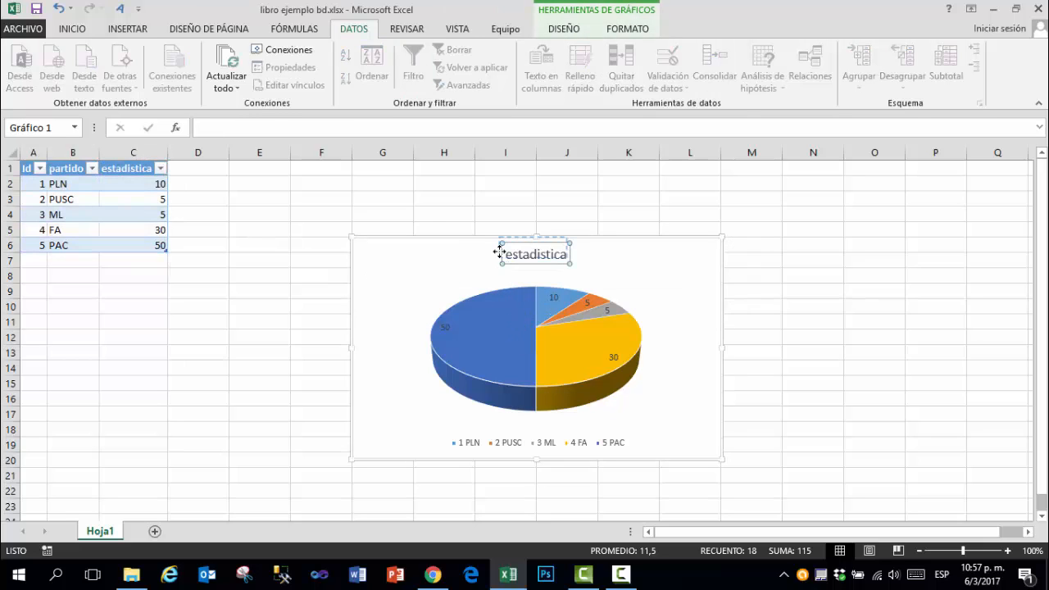
pyautogui.doubleClick(526, 251)
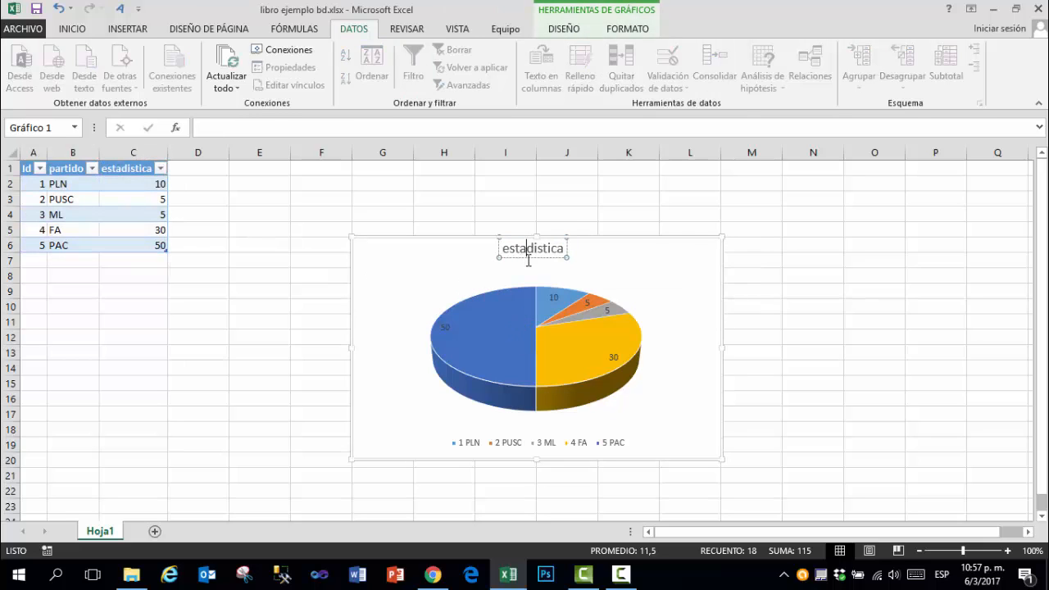
pyautogui.moveTo(527, 262); pyautogui.dragTo(527, 267)
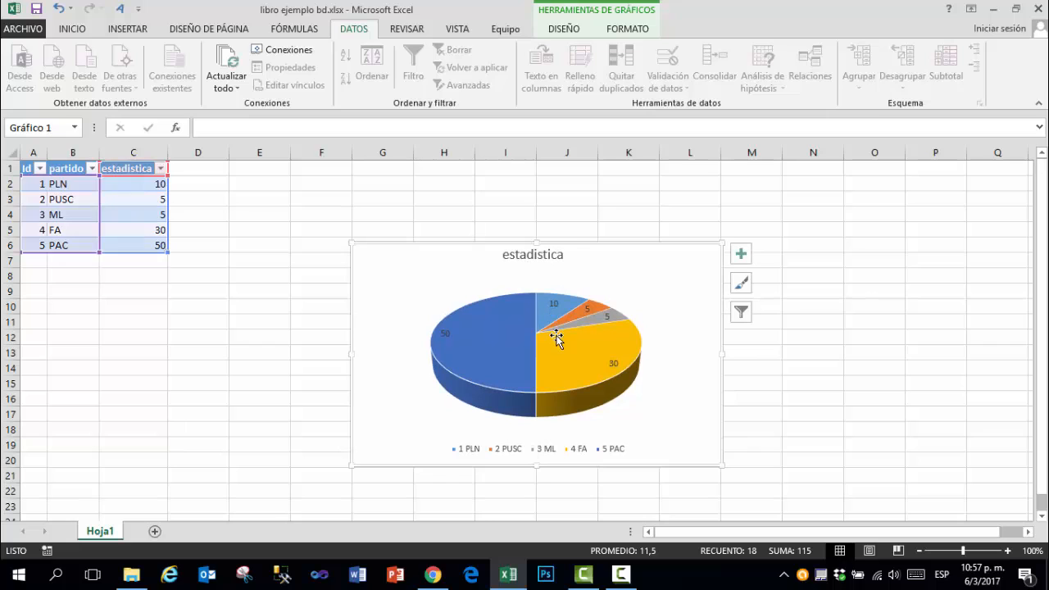
pyautogui.hotkey('ctrl', 'z')
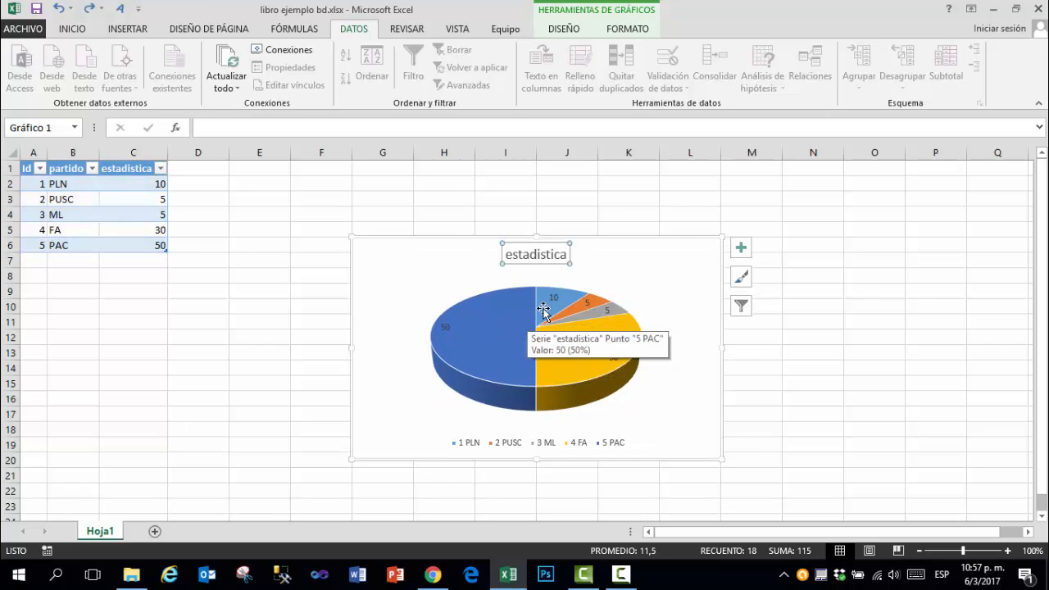
pyautogui.click(628, 217)
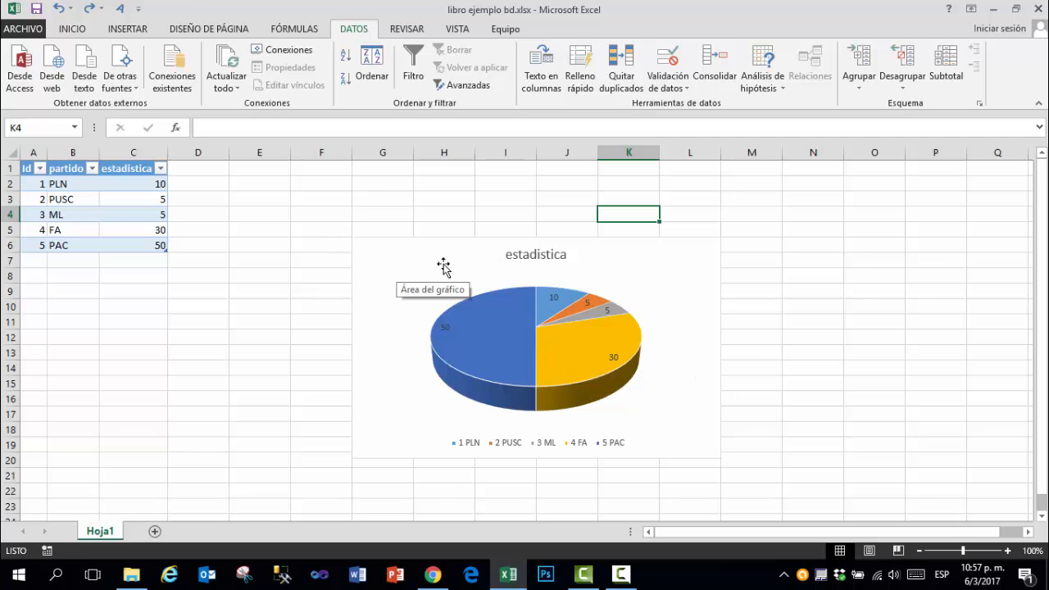
# - Refresh all the external data feeding the workbook's table and pie chart
pyautogui.click(471, 275)
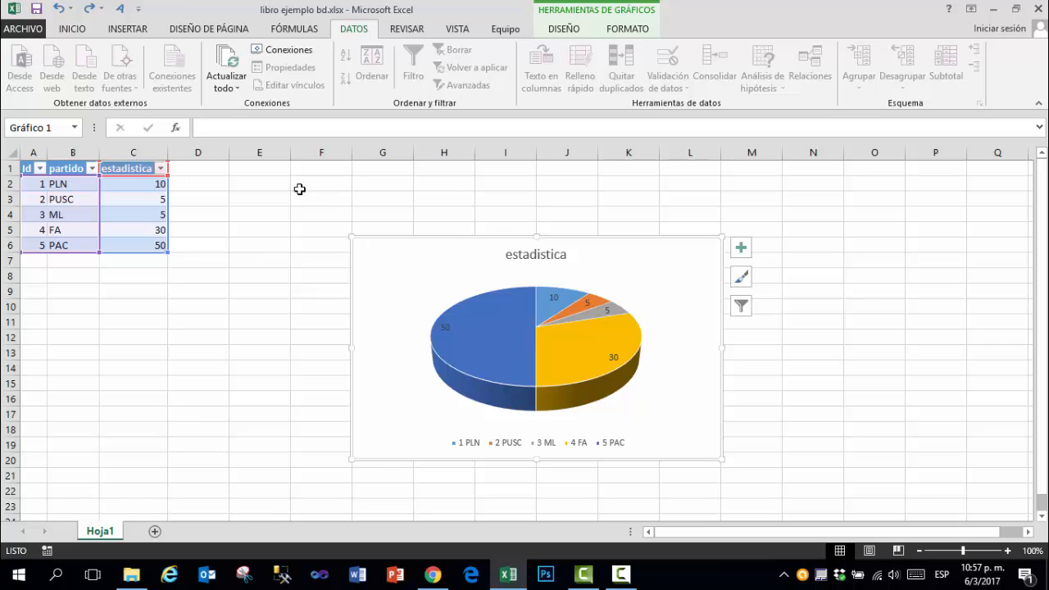
pyautogui.click(228, 86)
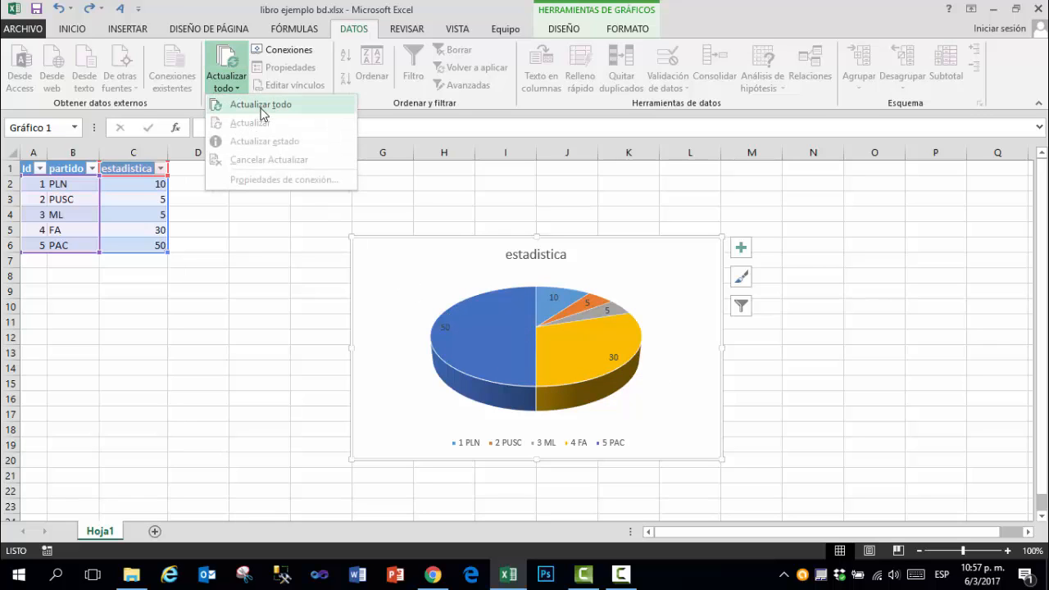
pyautogui.click(260, 105)
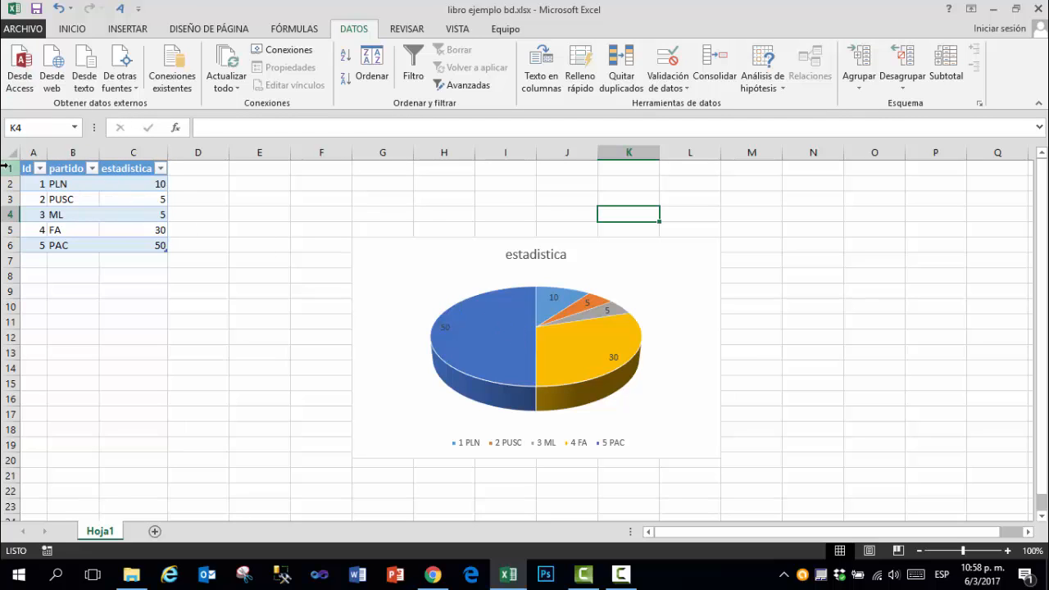
# - Examine the linked party table in cells A1 to C6 and the data series of the pie chart
pyautogui.moveTo(28, 167); pyautogui.dragTo(145, 244)
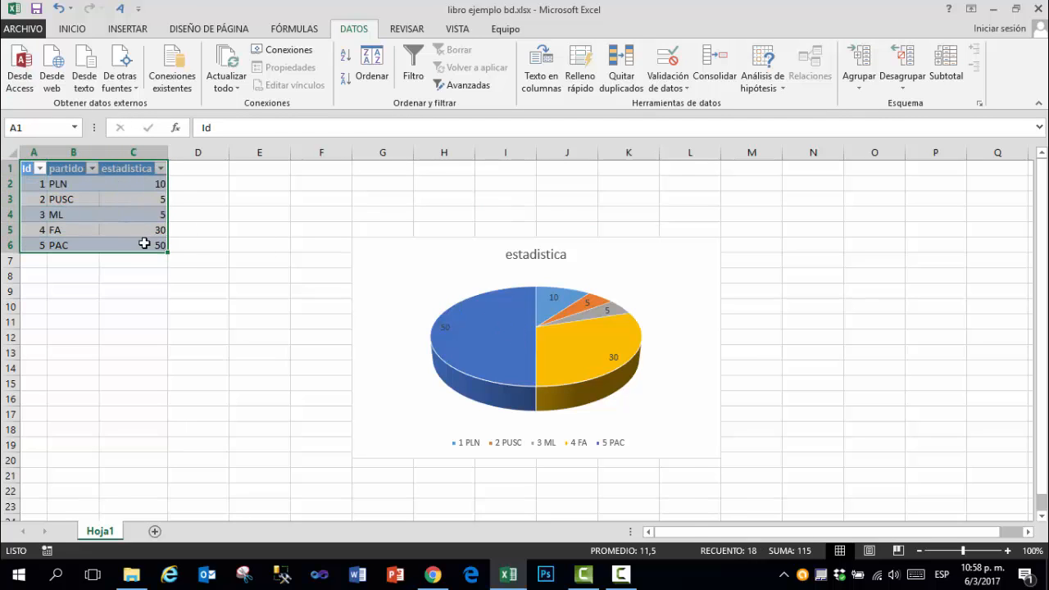
pyautogui.click(90, 198)
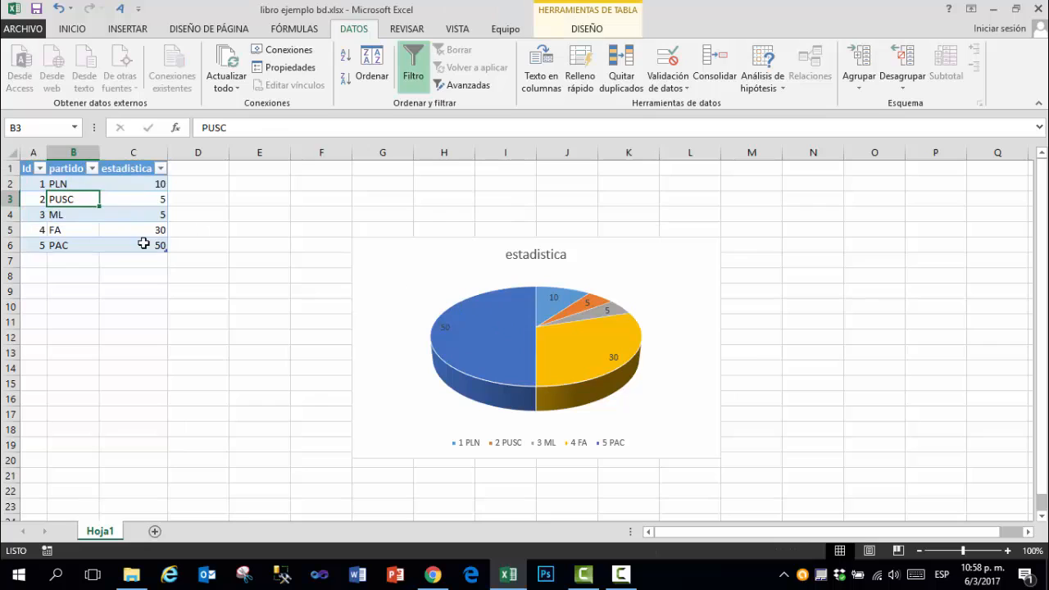
pyautogui.click(570, 340)
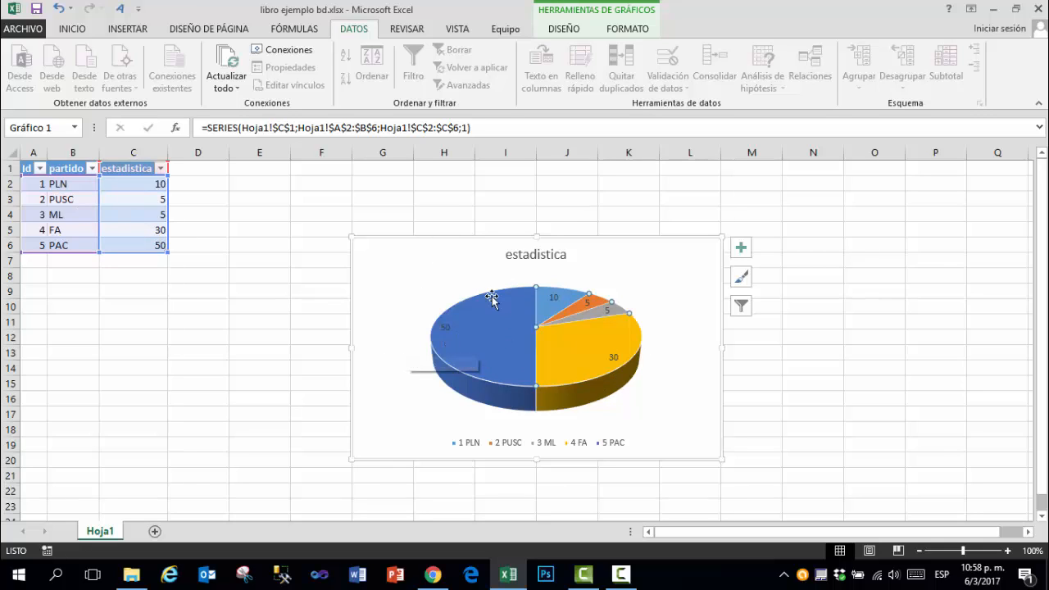
pyautogui.moveTo(455, 310)
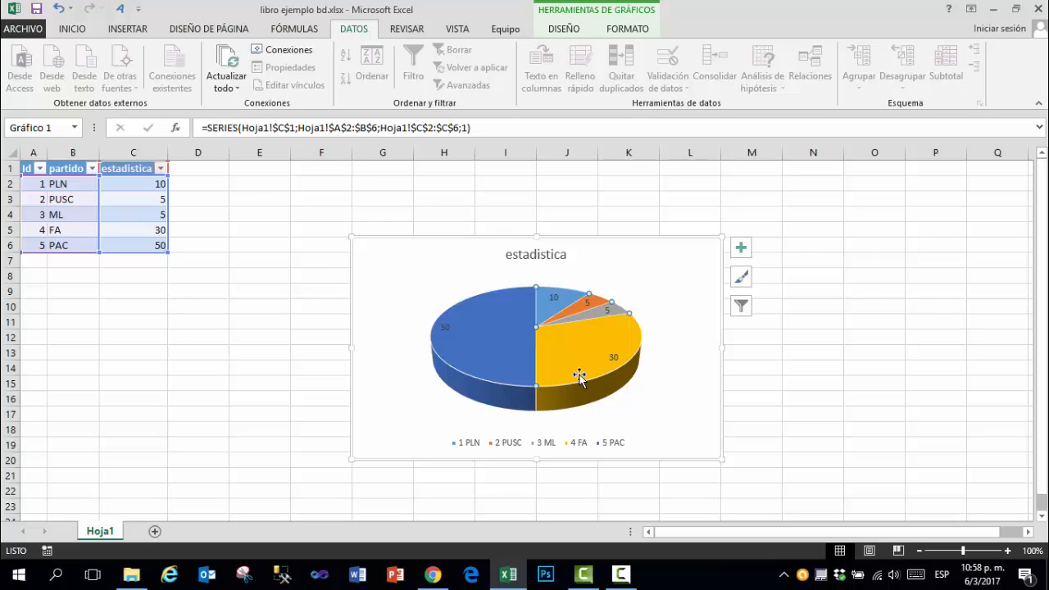
pyautogui.scroll(-4, 587, 394)
pyautogui.scroll(4, 601, 408)
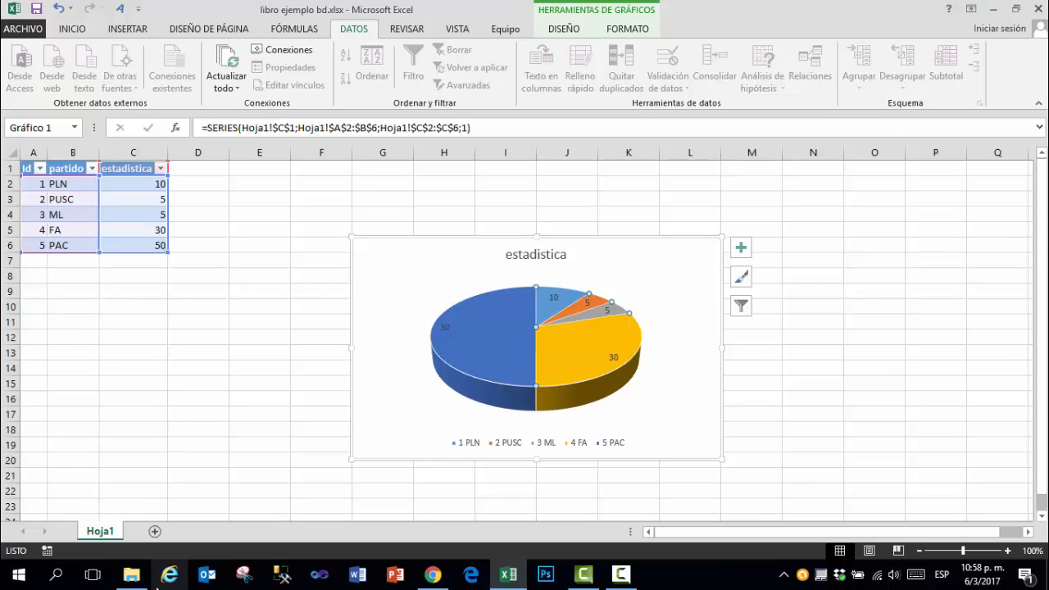
# - Open bdejemplo.accdb in Access from the Documents folder and open the tbl_encuesta_elecciones table
pyautogui.click(131, 574)
pyautogui.doubleClick(590, 320)
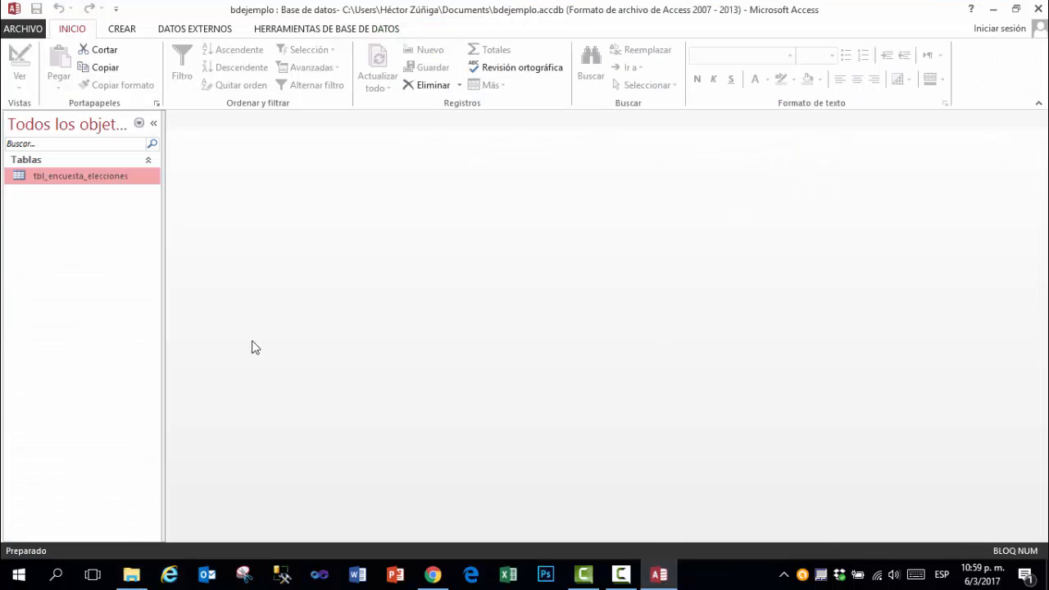
pyautogui.doubleClick(54, 187)
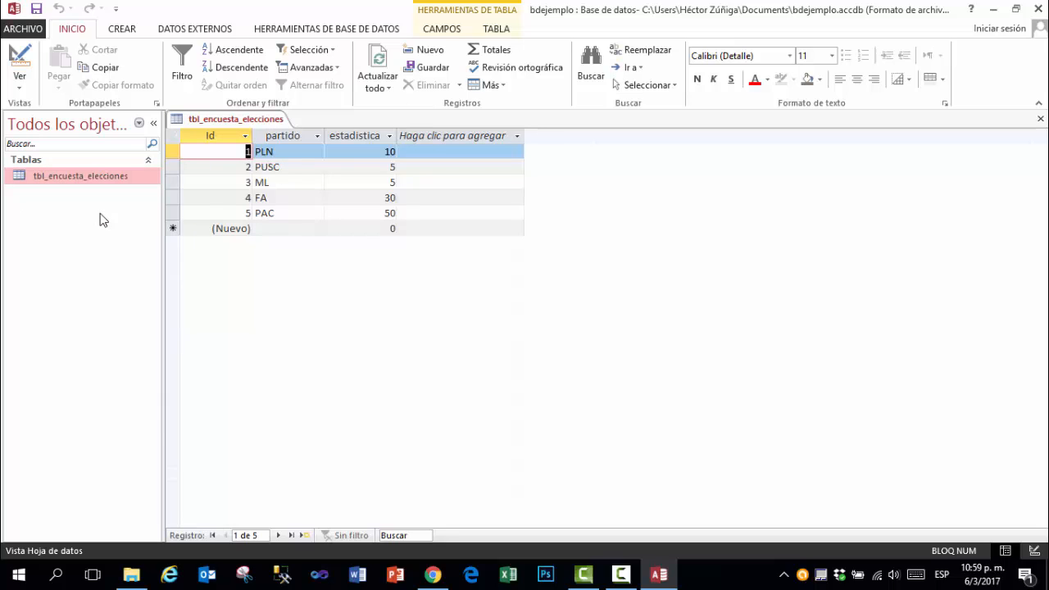
pyautogui.click(119, 33)
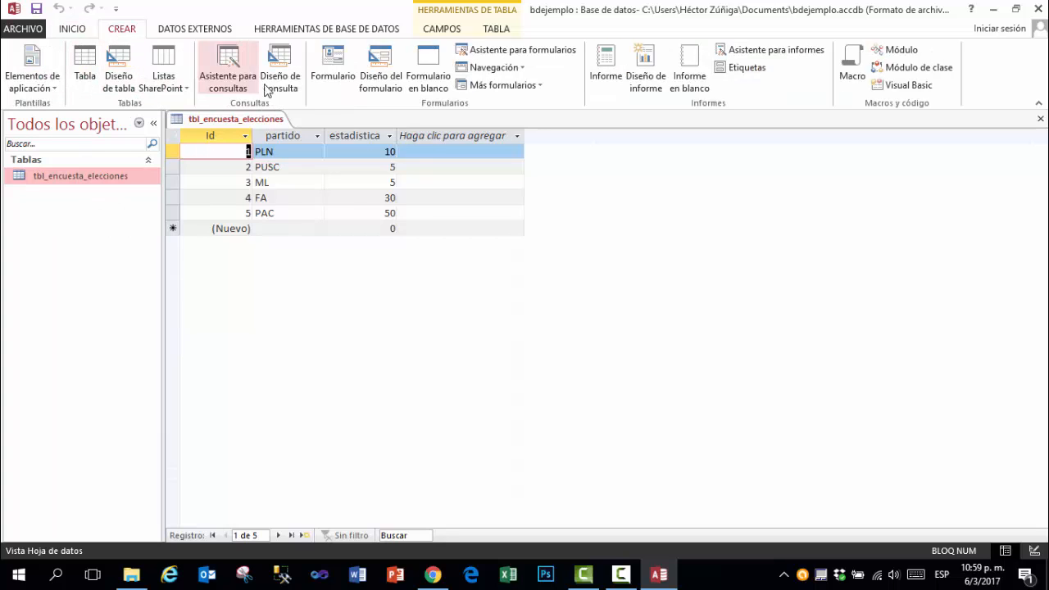